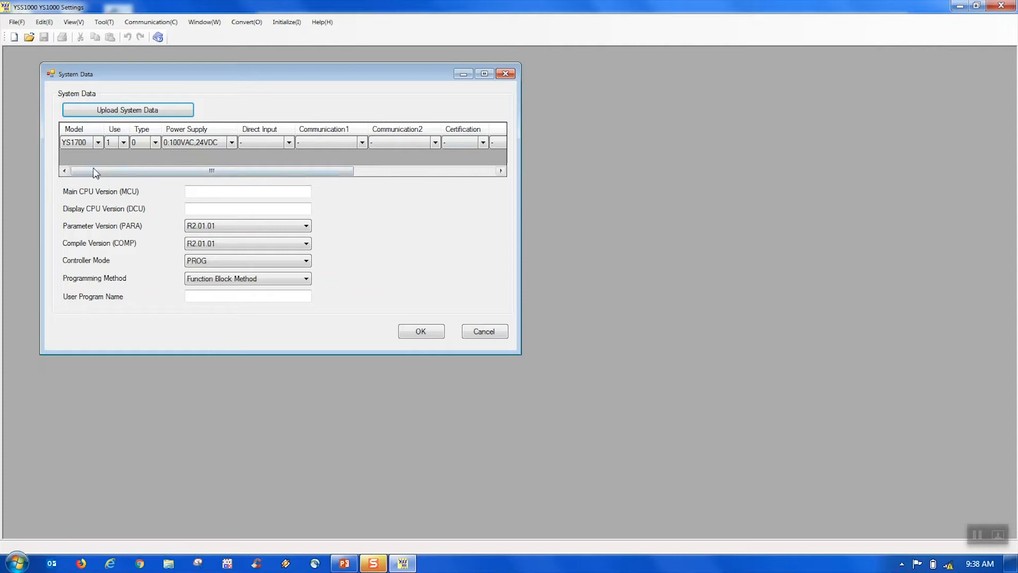
Connect to the controller with Program Communication over serial port COM3
left_click(231, 141)
left_click(155, 111)
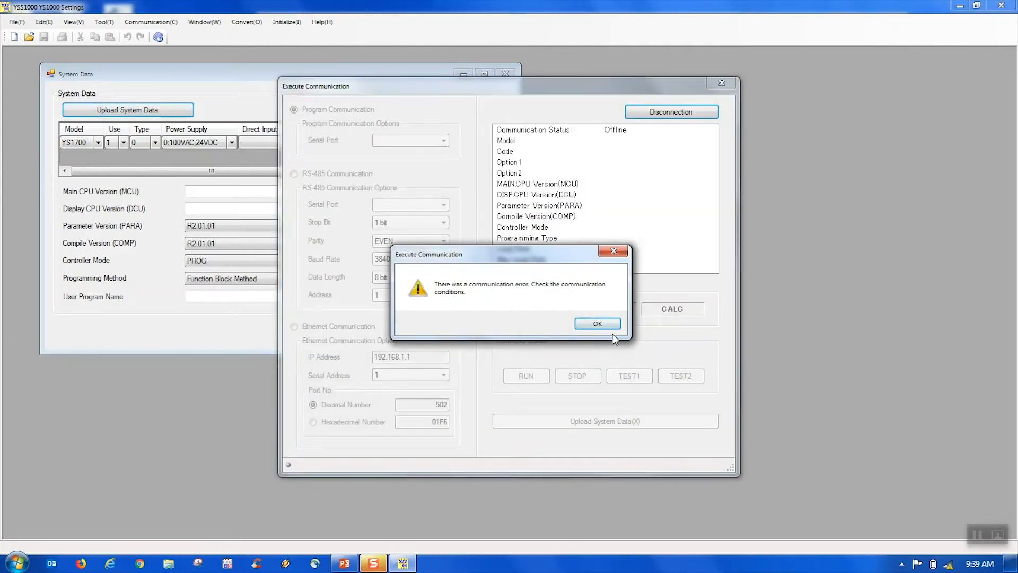
left_click(597, 324)
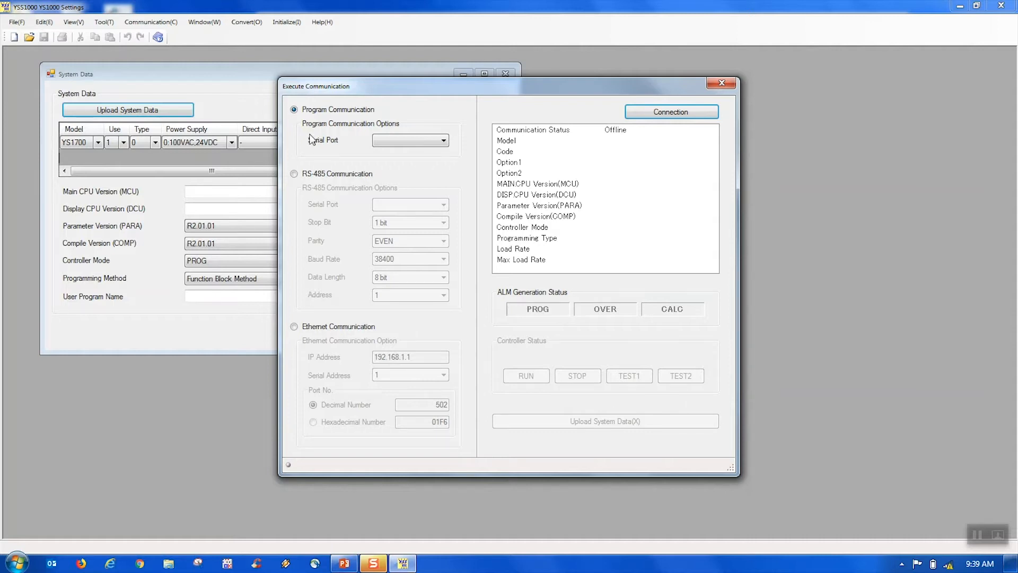
left_click(444, 140)
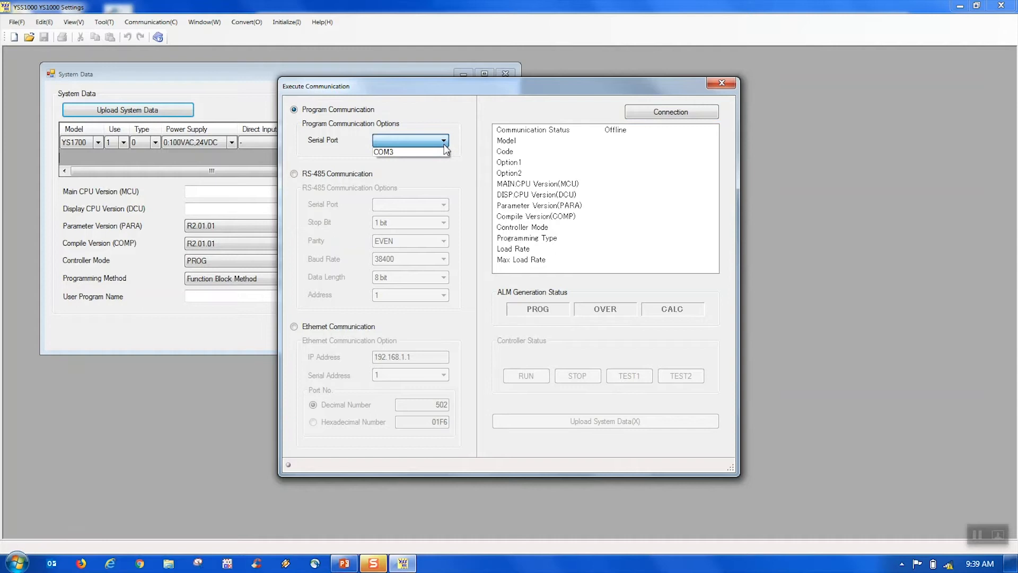
left_click(403, 151)
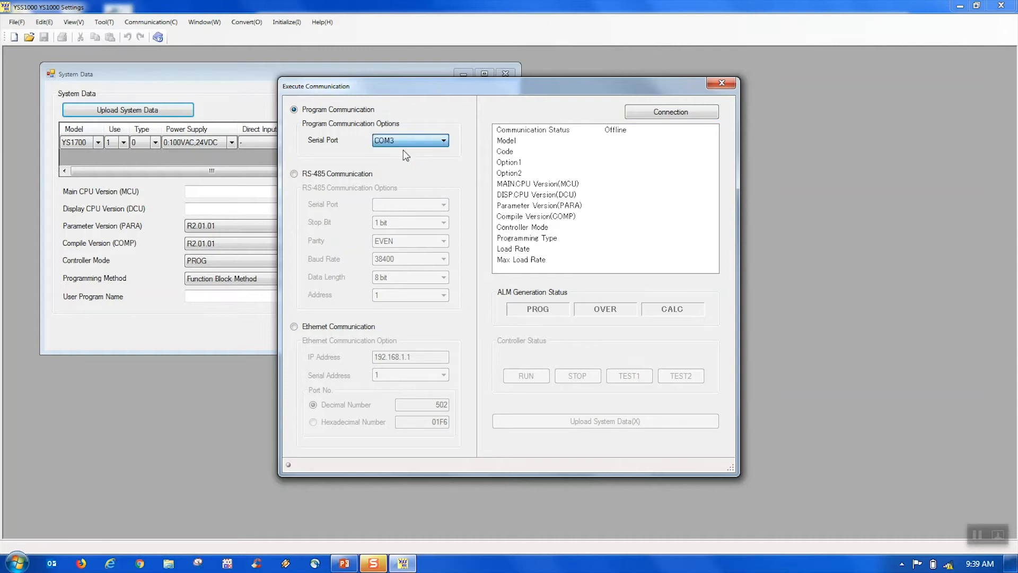
left_click(668, 112)
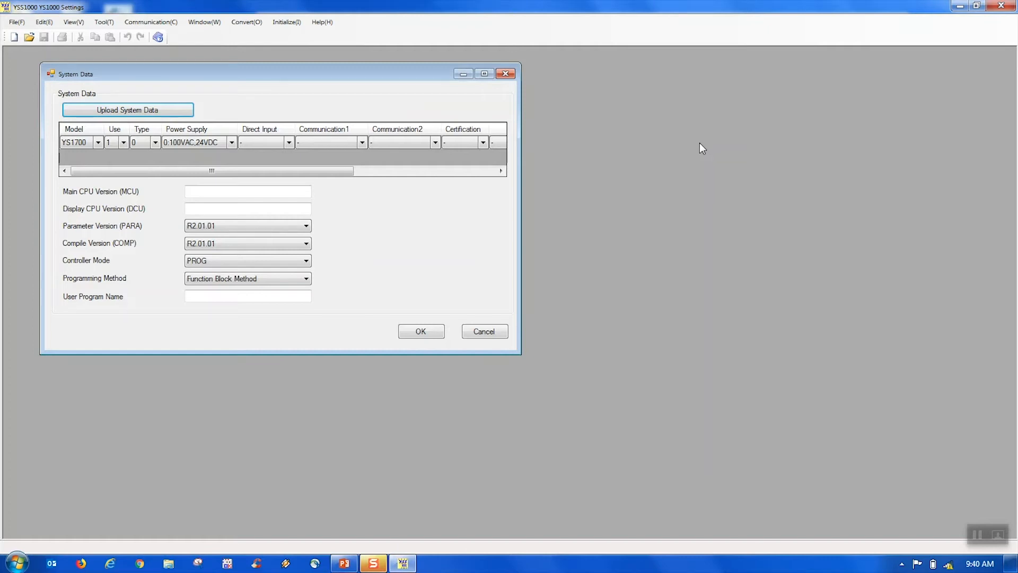
Upload the connected controller's system data and accept it with the user program name "test"
left_click(174, 110)
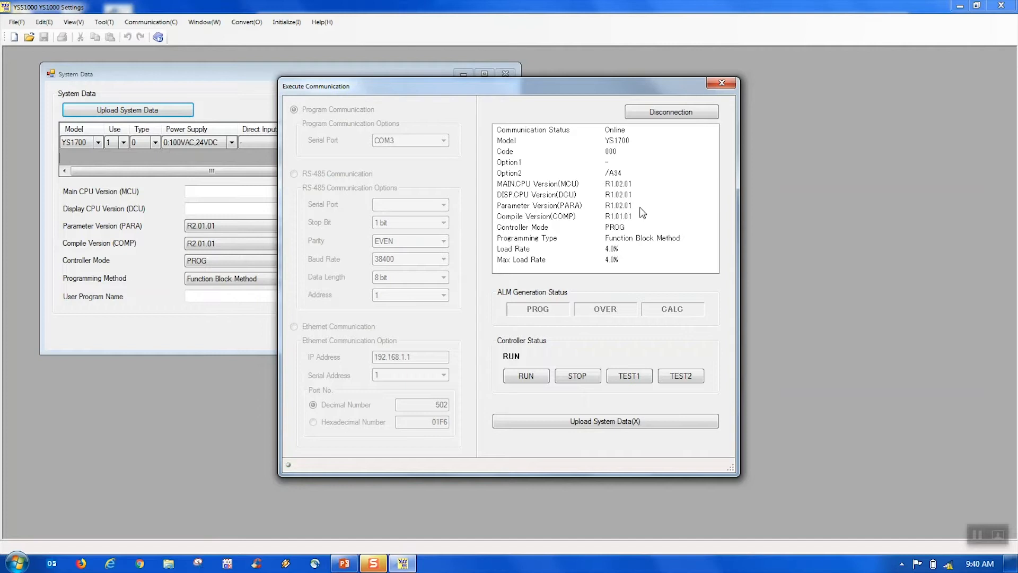
left_click(632, 421)
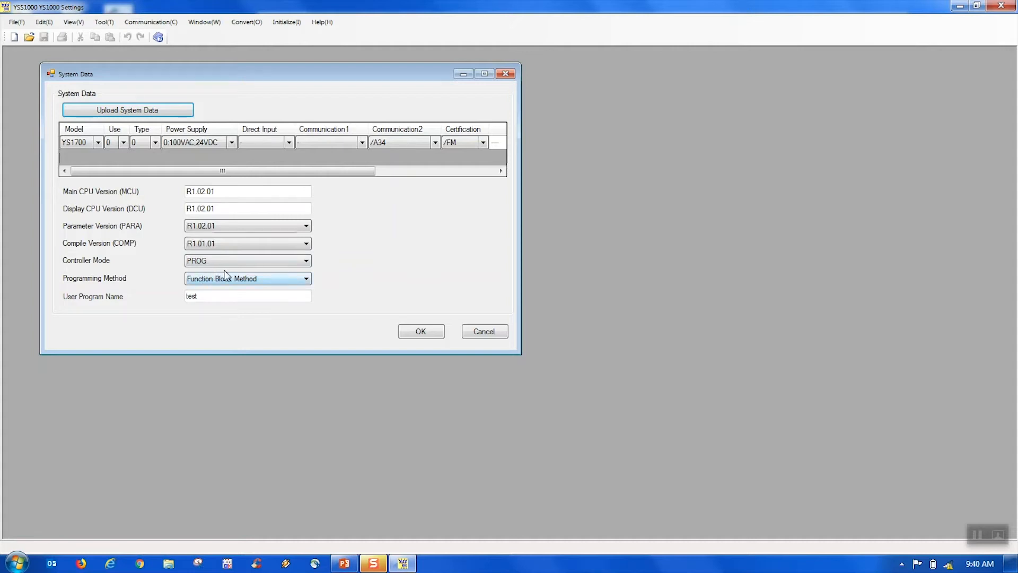
left_click(306, 260)
left_click(306, 260)
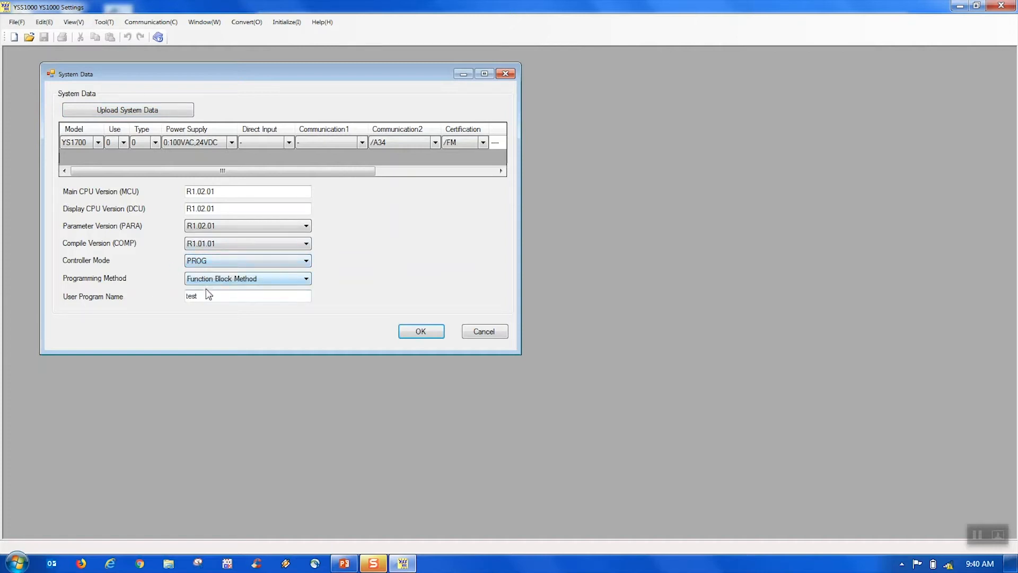
left_click_drag(209, 300, 162, 287)
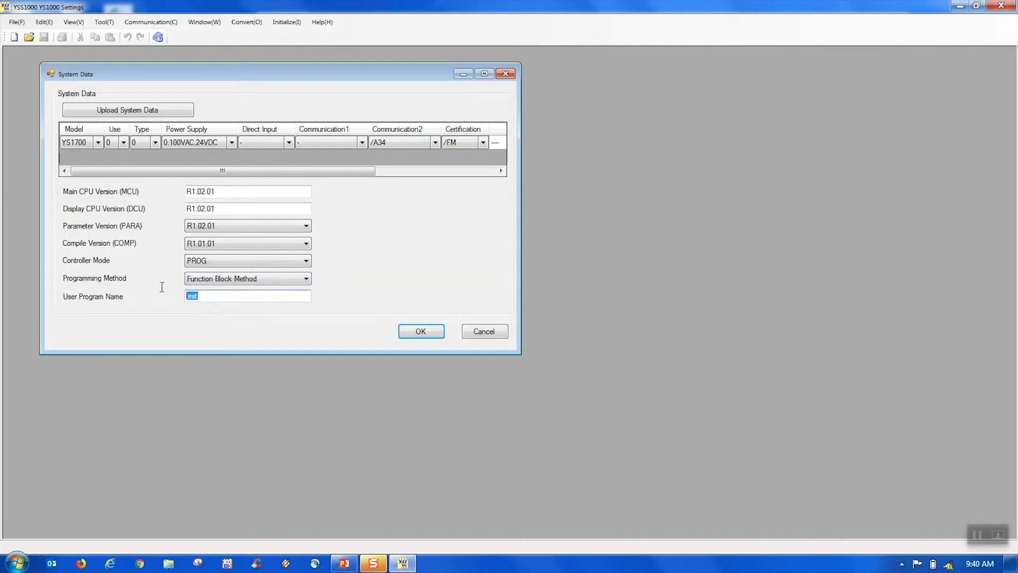
type("test")
left_click(437, 333)
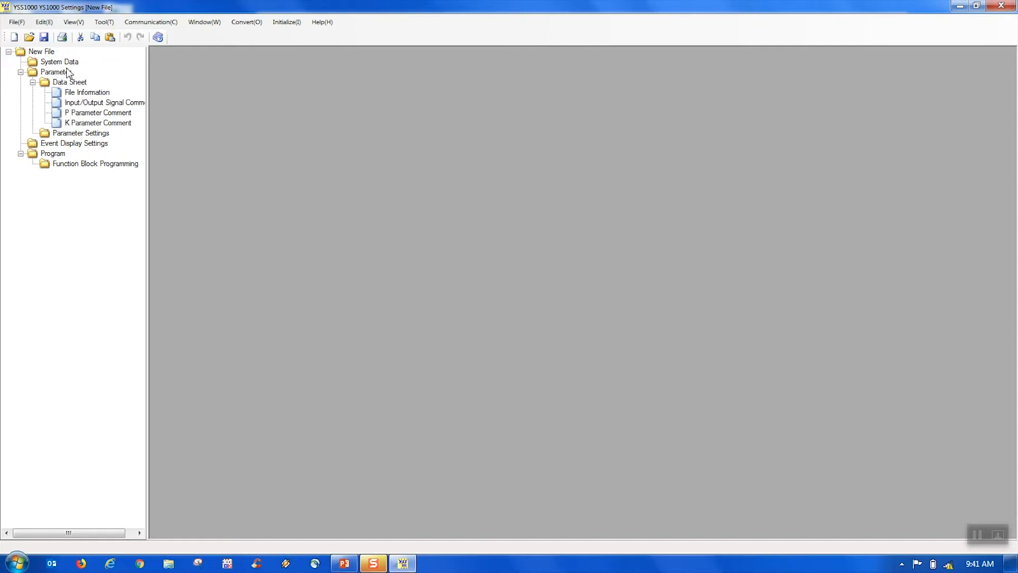
Review the Data Sheet's file information, input/output signal comments, P parameter comments and K parameter comments, and close it
left_click(84, 94)
double_click(84, 94)
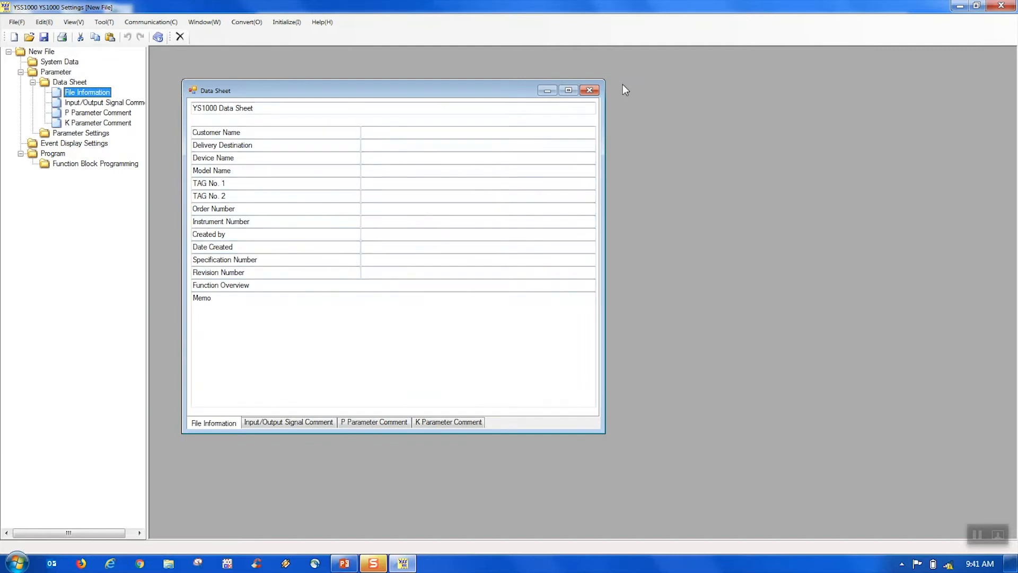
left_click(271, 423)
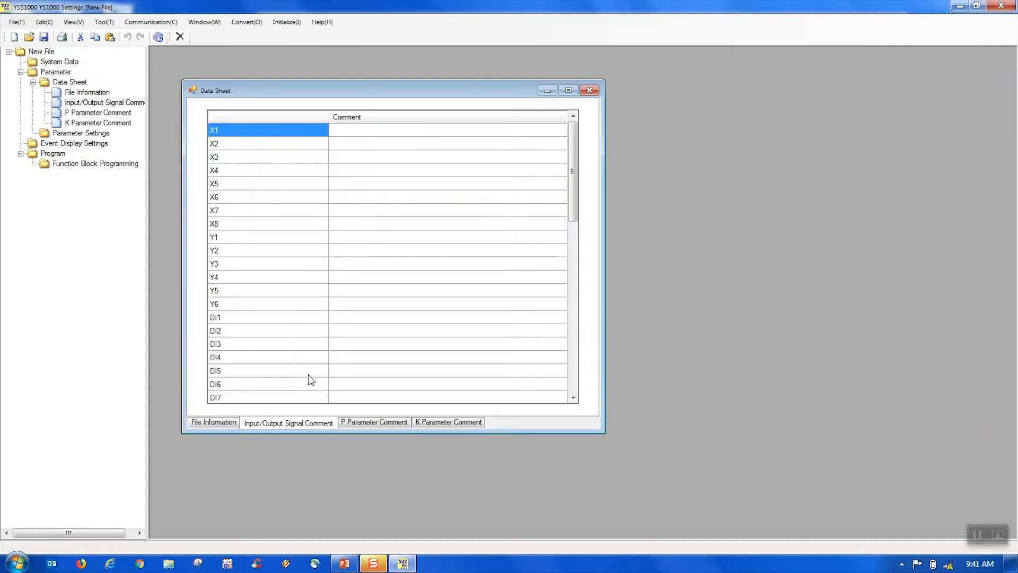
left_click(375, 423)
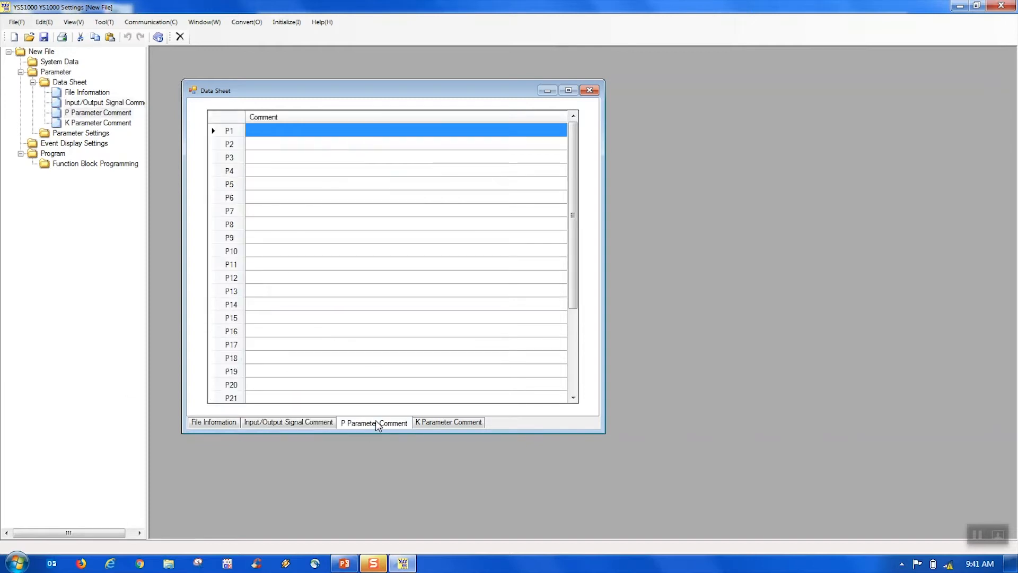
left_click(444, 428)
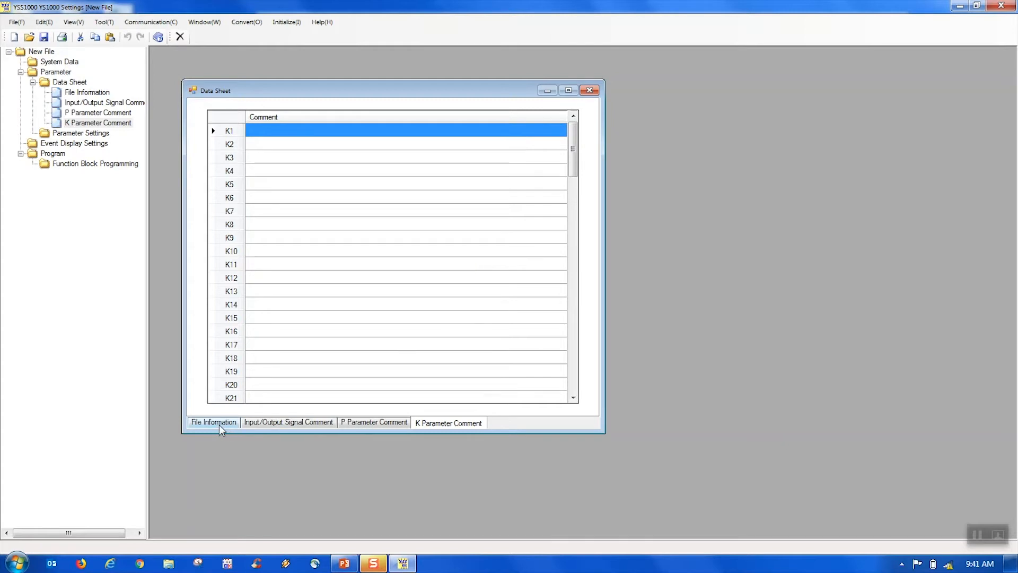
left_click(589, 93)
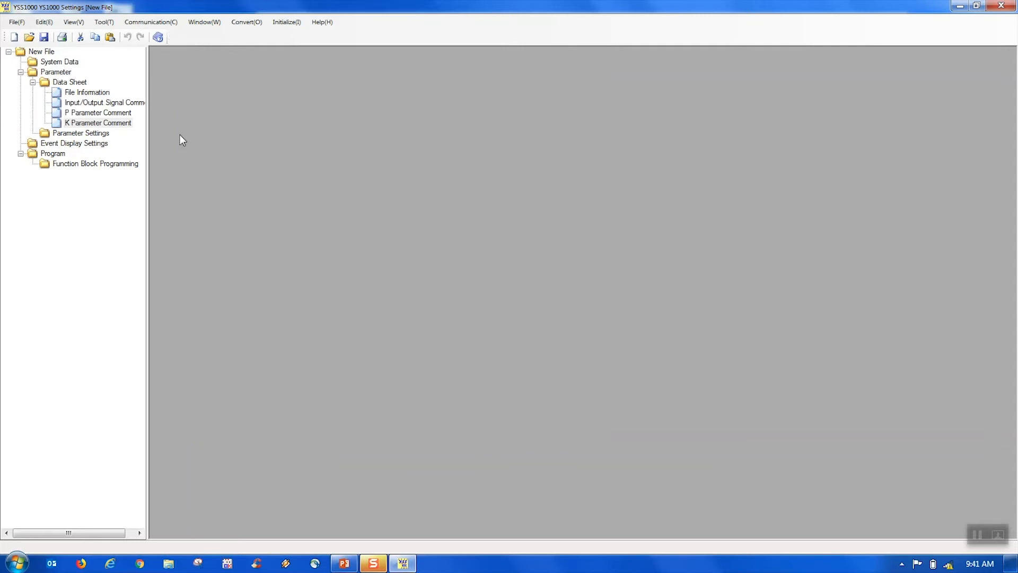
Open the Parameter Settings at CONFIG 2 and maximize their window
left_click(93, 135)
double_click(93, 134)
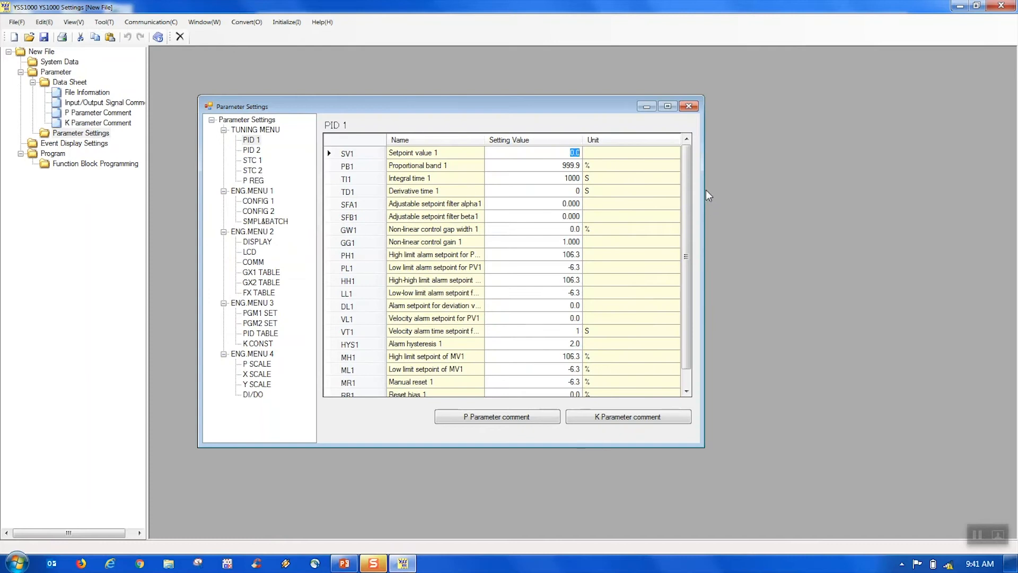
left_click_drag(704, 182, 776, 180)
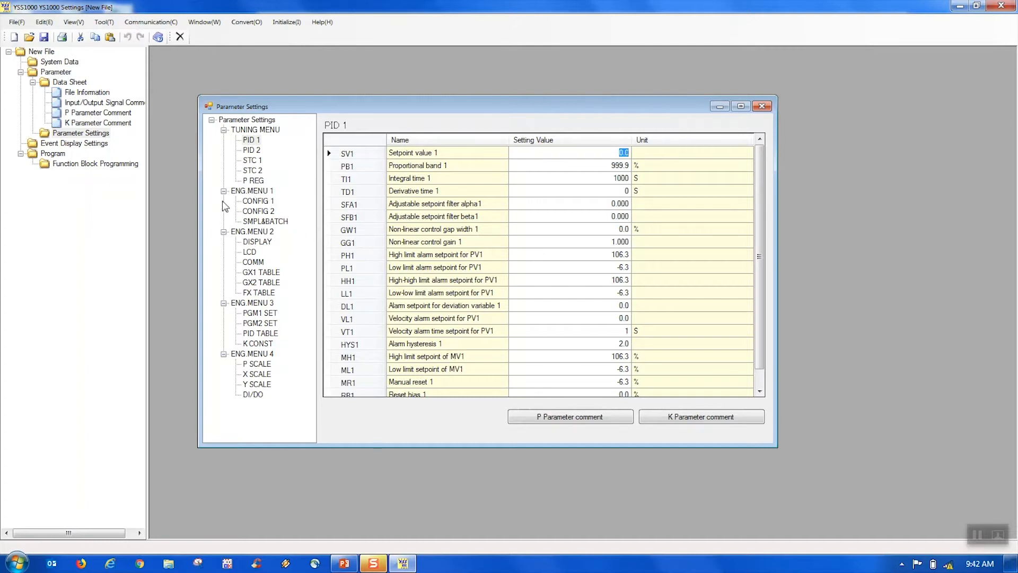
left_click(252, 212)
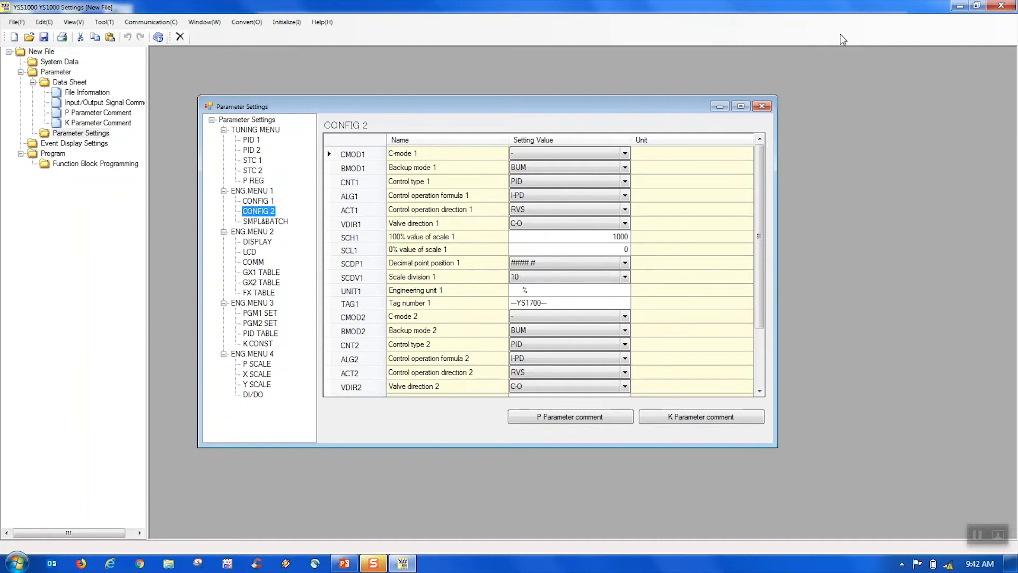
left_click(742, 106)
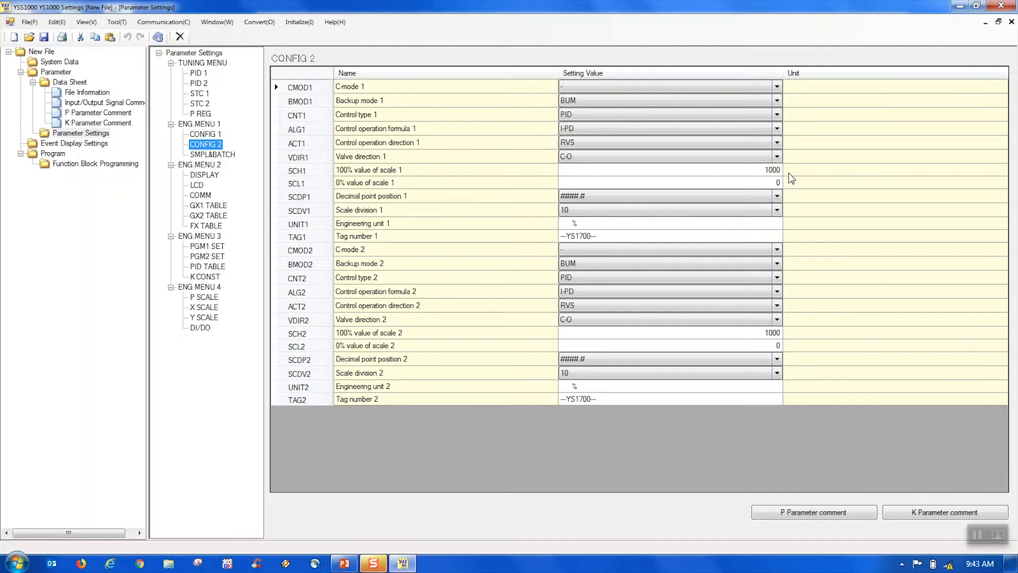
For loop 1 in CONFIG 2, set the 100% scale value to 5000, engineering unit to GPM and tag number to FIC-1023
left_click(762, 170)
type("5000")
left_click(683, 181)
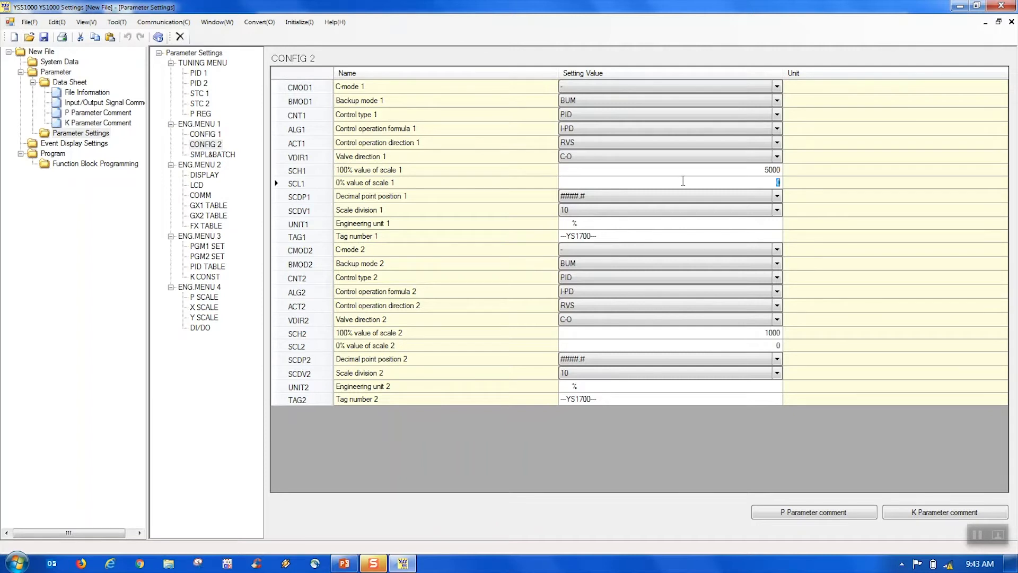
left_click(639, 225)
type("GPM")
left_click(723, 235)
type("FIC-1023")
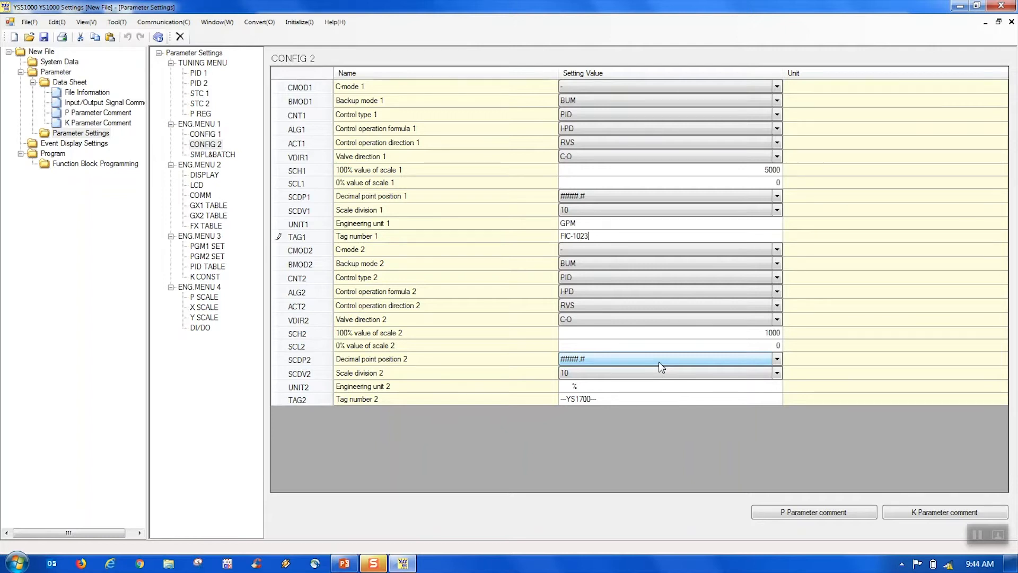
For loop 2 in CONFIG 2, set the 100% scale value to 2000, engineering unit to PSI and tag number to PIC-1023
left_click(774, 333)
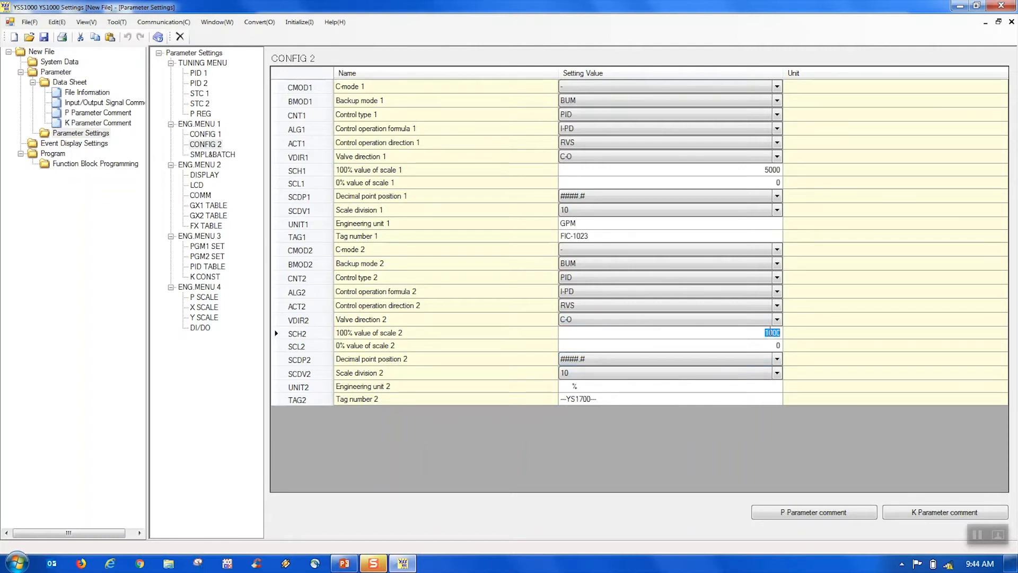
type("2000")
key("Return")
left_click(624, 387)
type("PSI")
left_click(611, 399)
type("PIC-1023")
In PID 1, set setpoint value 1 to 400, proportional band 1 to 8% and integral time 1 to 12 s
left_click(198, 74)
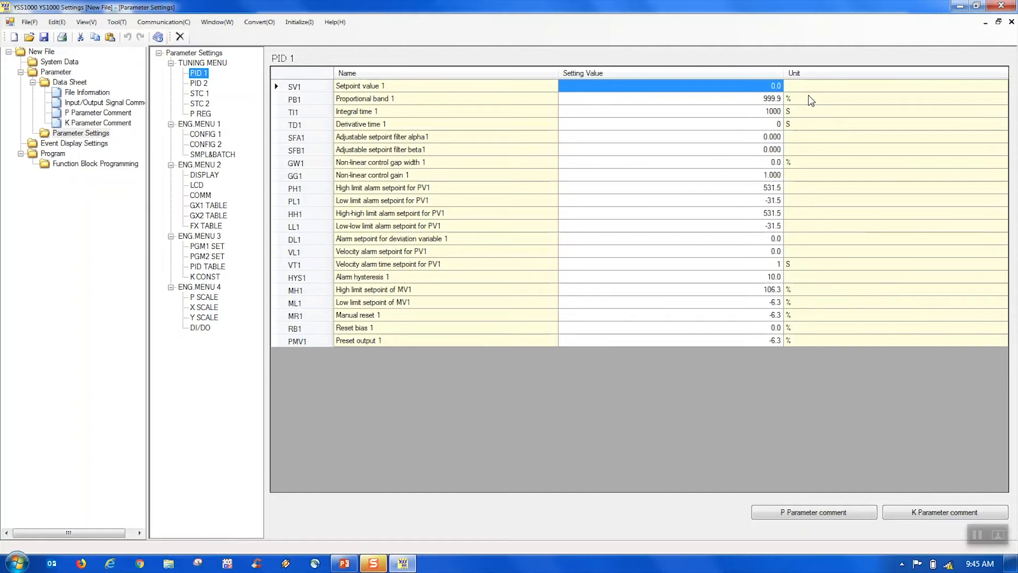
left_click(752, 86)
type("400")
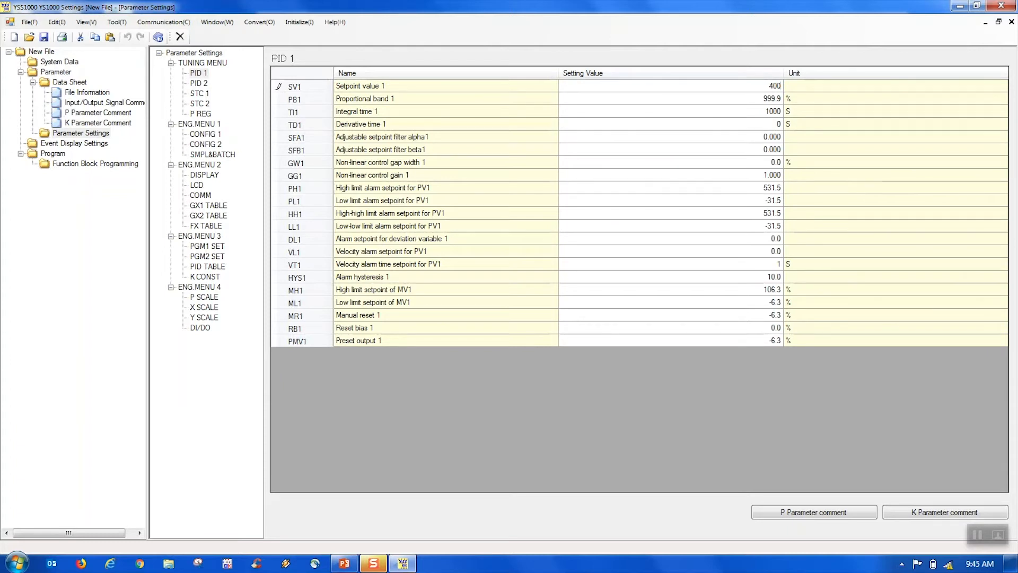
key("Return")
type("8")
key("Return")
type("12")
key("Return")
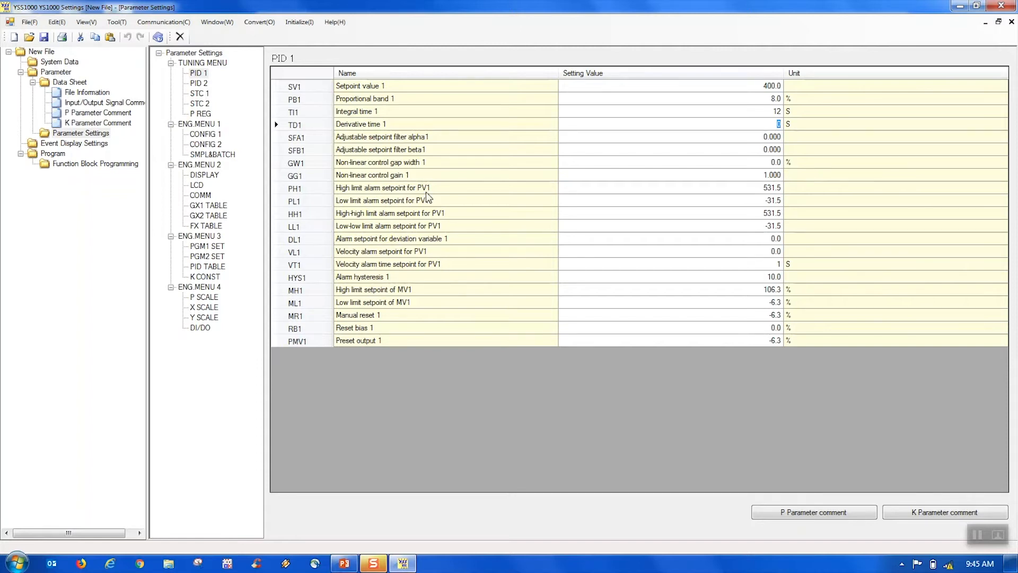
Set the PV1 high limit alarm setpoint to 375 and the low limit alarm setpoint to 125
left_click(769, 186)
type("375")
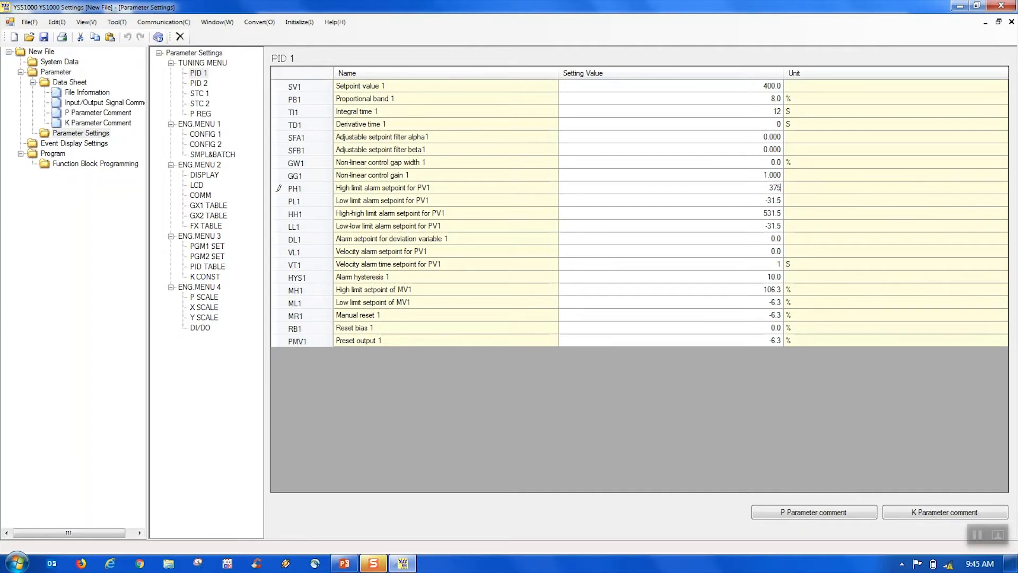
key("Return")
type("125")
key("Return")
Turn off the LOOP 2 and METER 2 displays in CONFIG 1
left_click(213, 176)
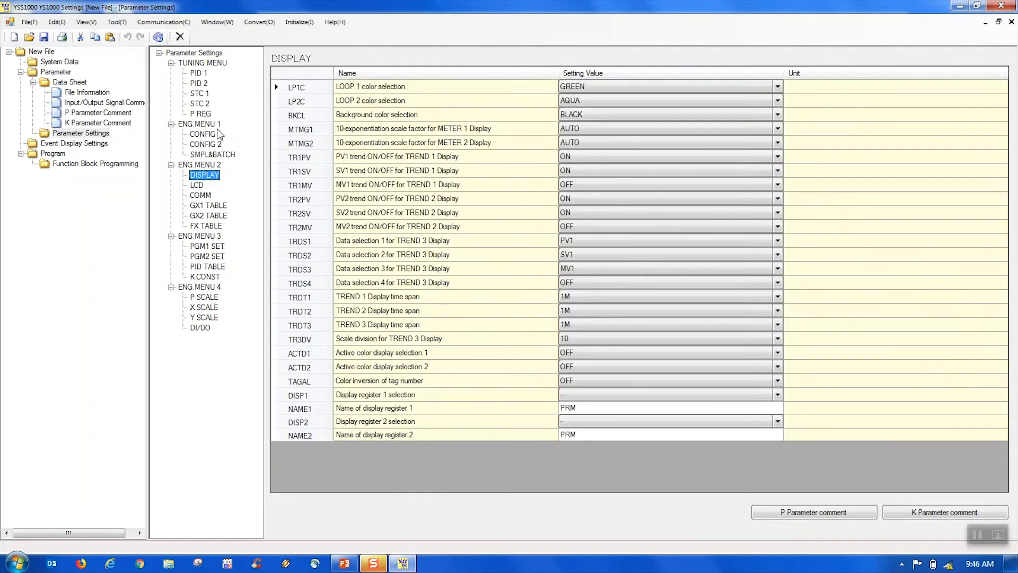
left_click(208, 135)
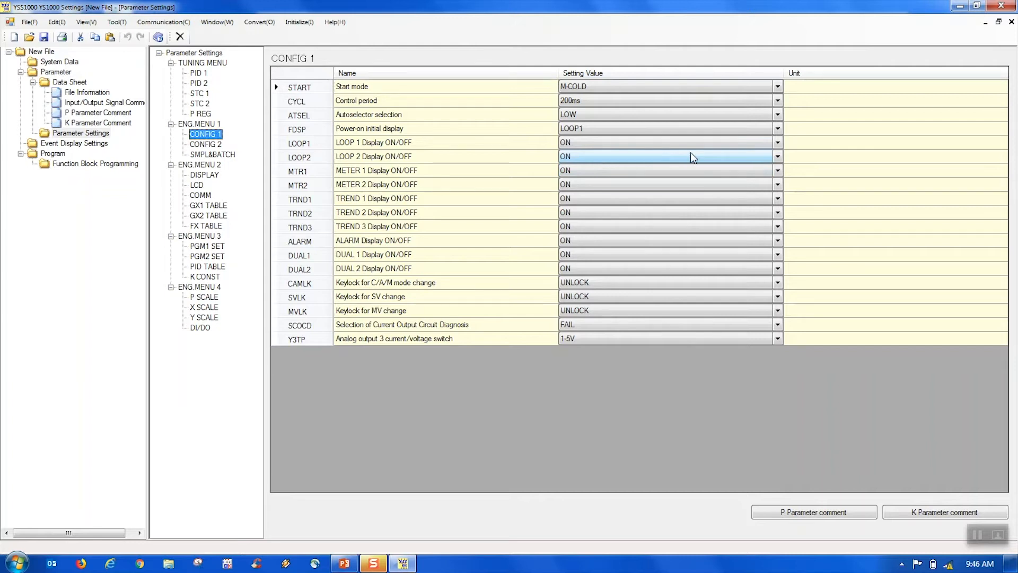
left_click(778, 157)
left_click(759, 175)
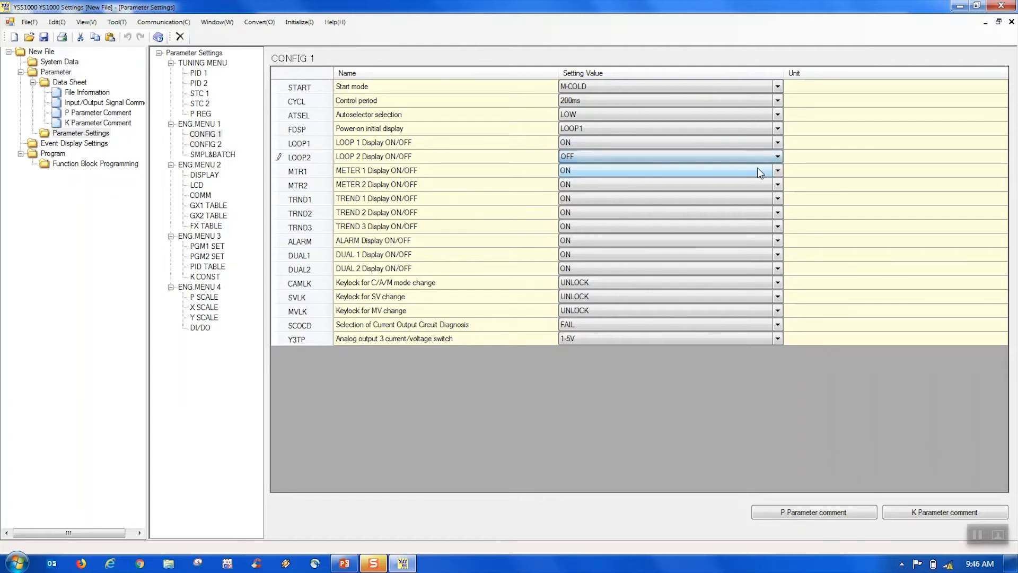
left_click(777, 186)
left_click(772, 196)
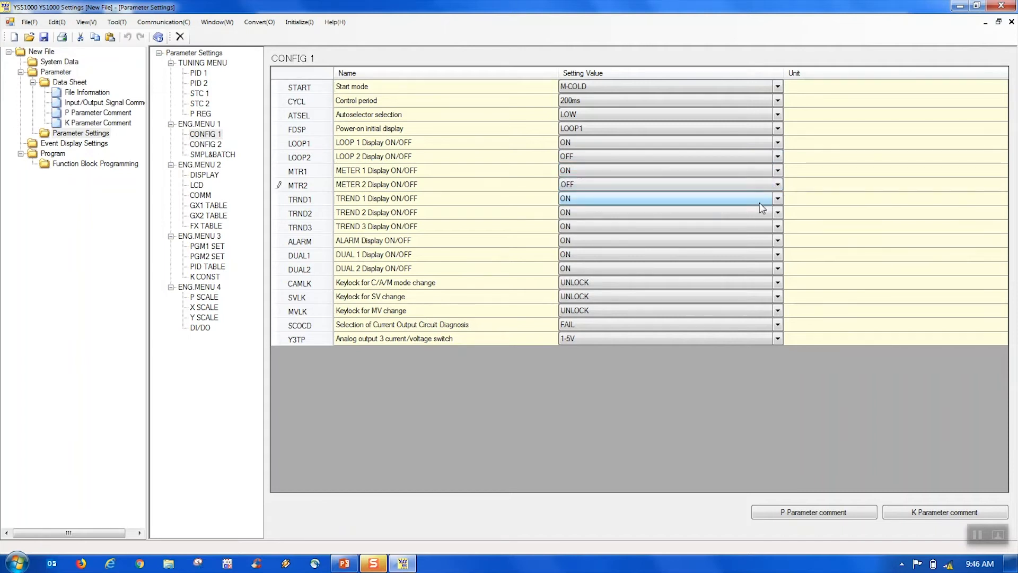
Turn off the TREND 2, TREND 3, DUAL 1 and DUAL 2 displays in CONFIG 1
left_click(778, 212)
left_click(775, 222)
left_click(778, 227)
left_click(767, 240)
left_click(777, 255)
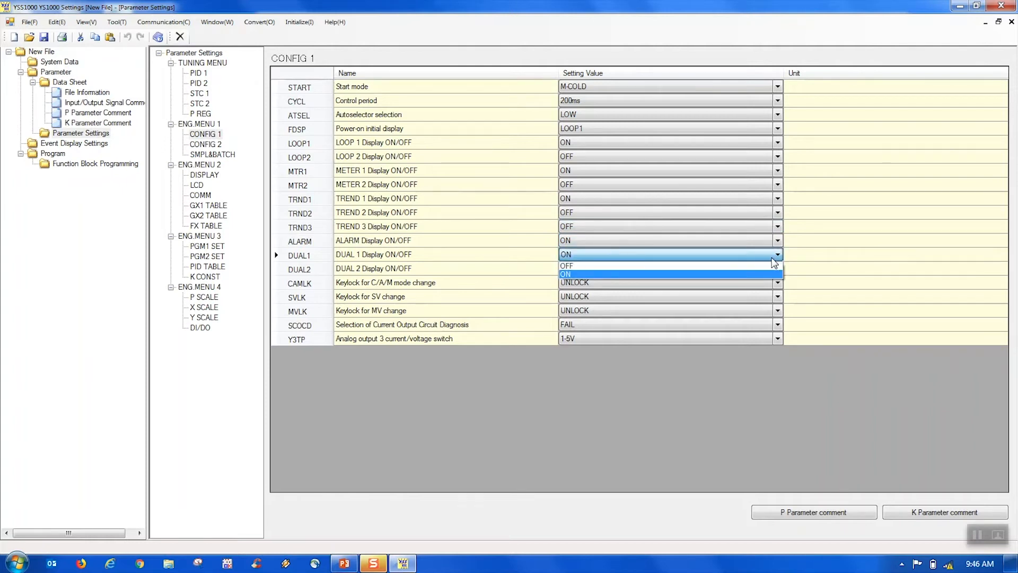
left_click(736, 265)
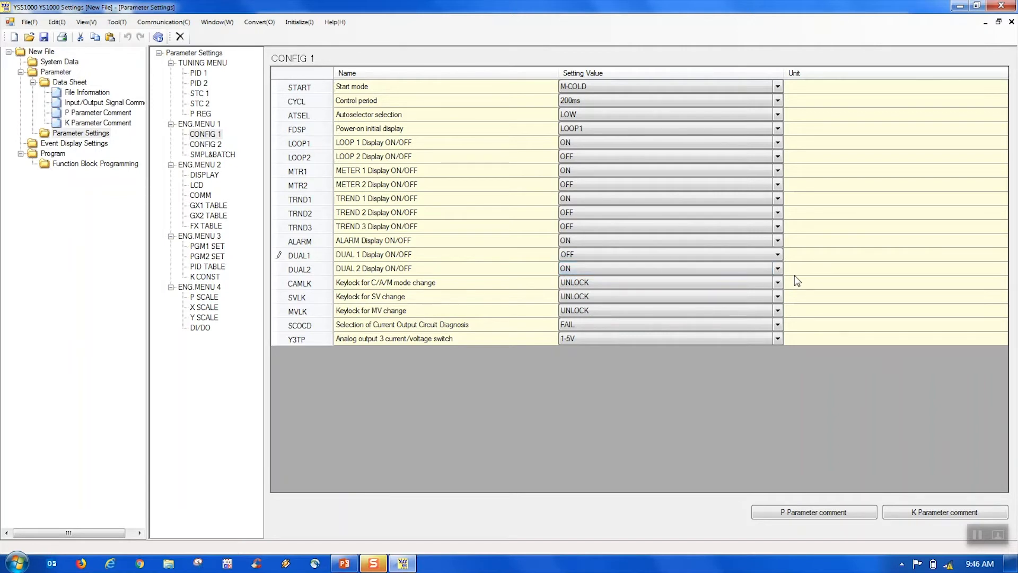
left_click(776, 269)
left_click(762, 280)
Set the DI5/DO2 and DI6/DO1 specifications to DO in the DI/DO parameters
left_click(199, 327)
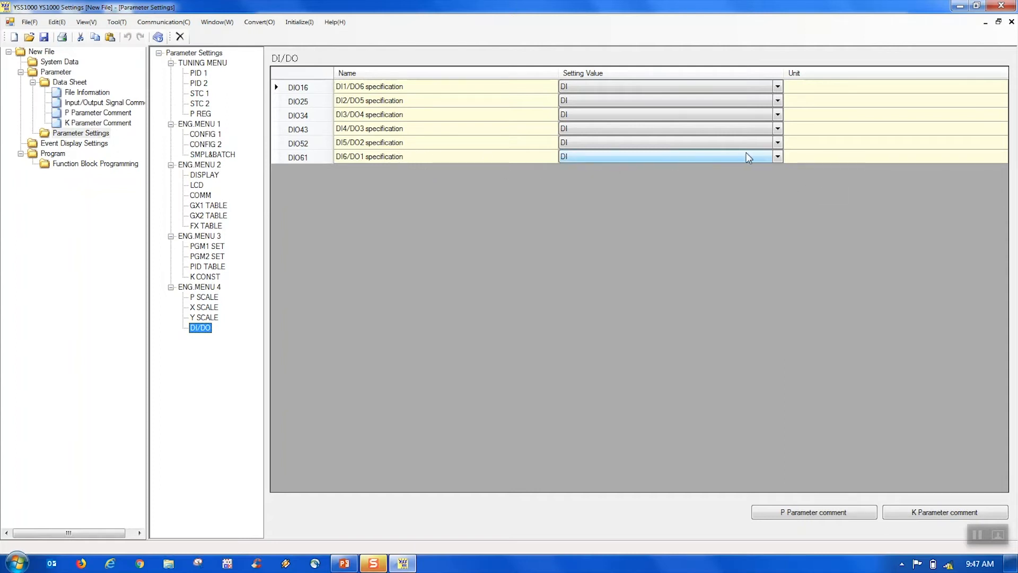
left_click(778, 142)
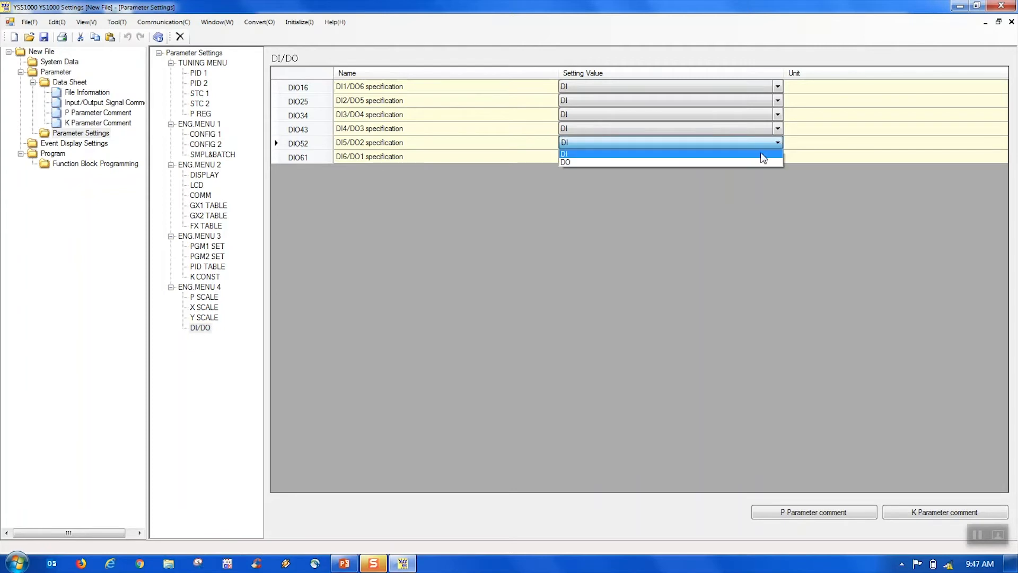
left_click(755, 161)
left_click(777, 156)
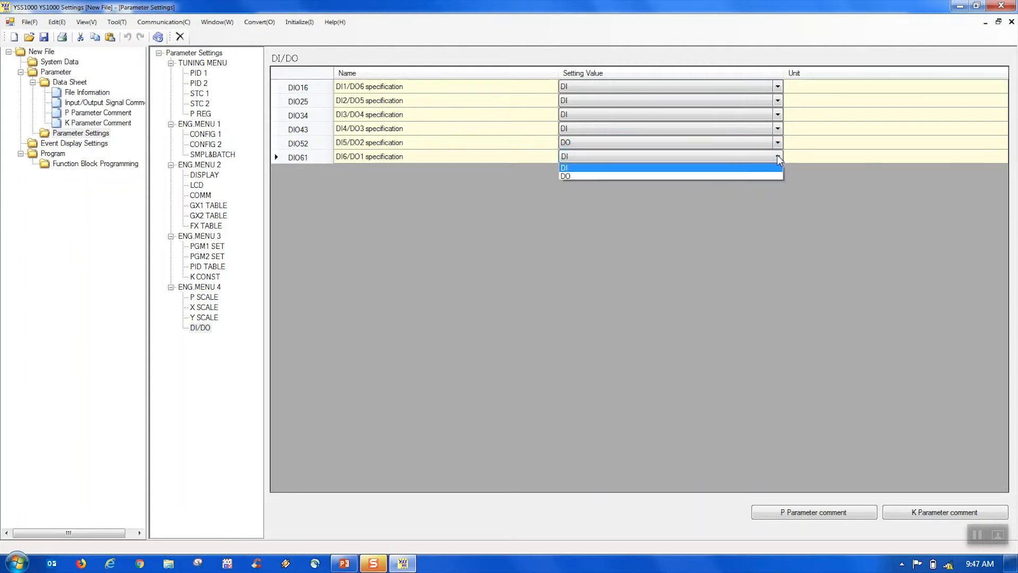
left_click(756, 171)
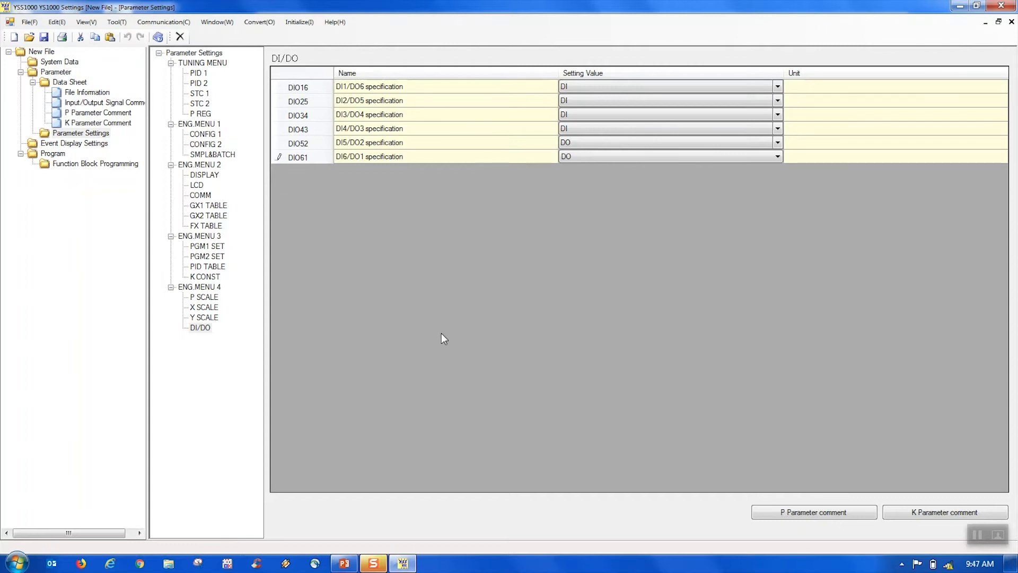
Start a function block program with the Dual-loop Control function
left_click(95, 165)
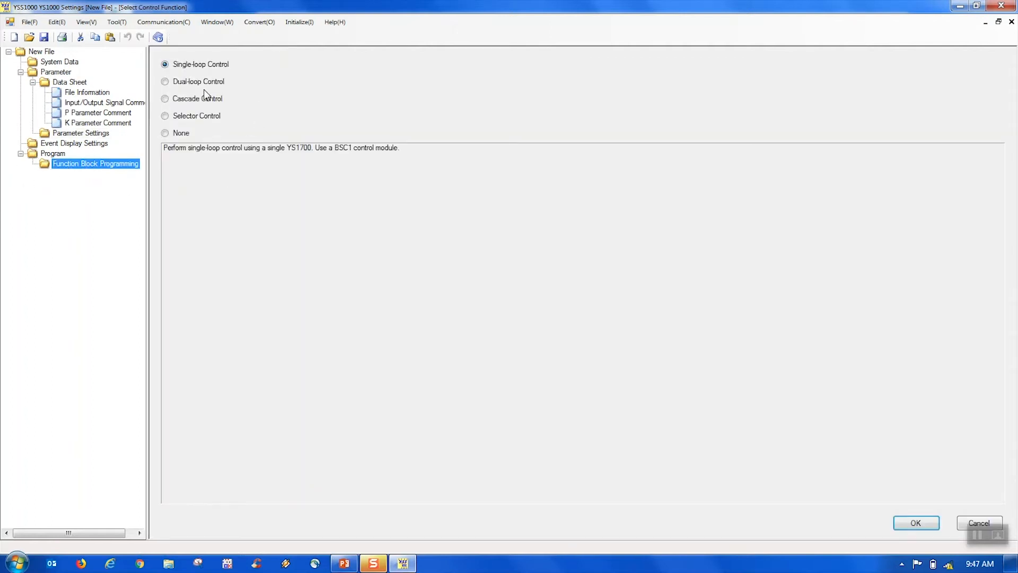
left_click(166, 83)
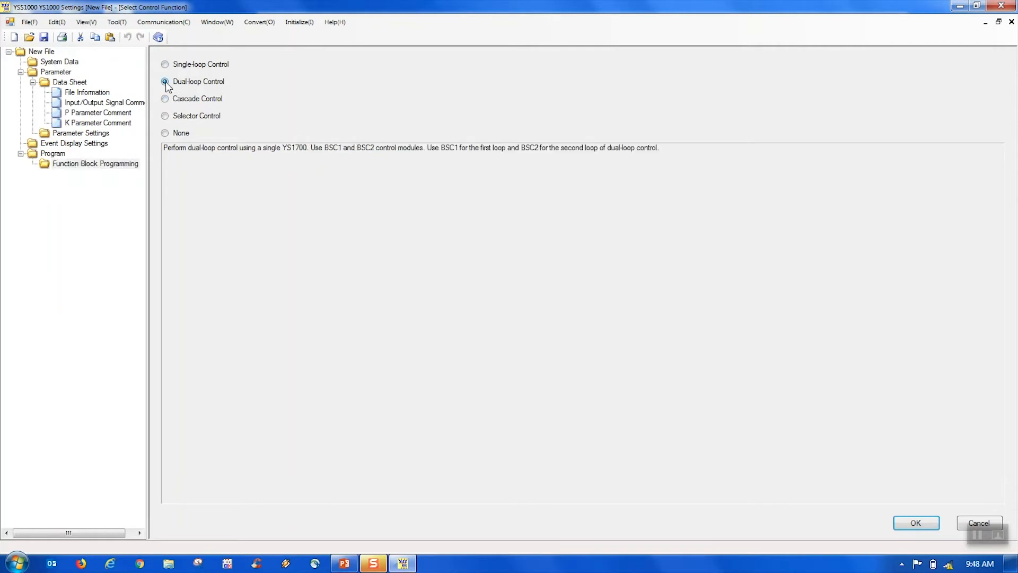
left_click(911, 525)
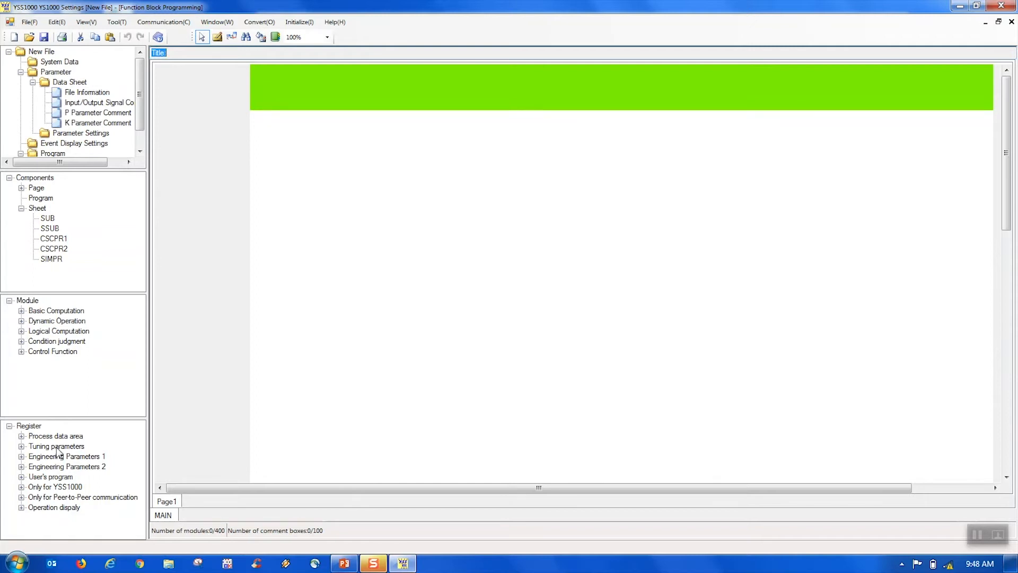
Place the analog input registers X01 and X02 side by side in the program sheet's upper green band
left_click(21, 438)
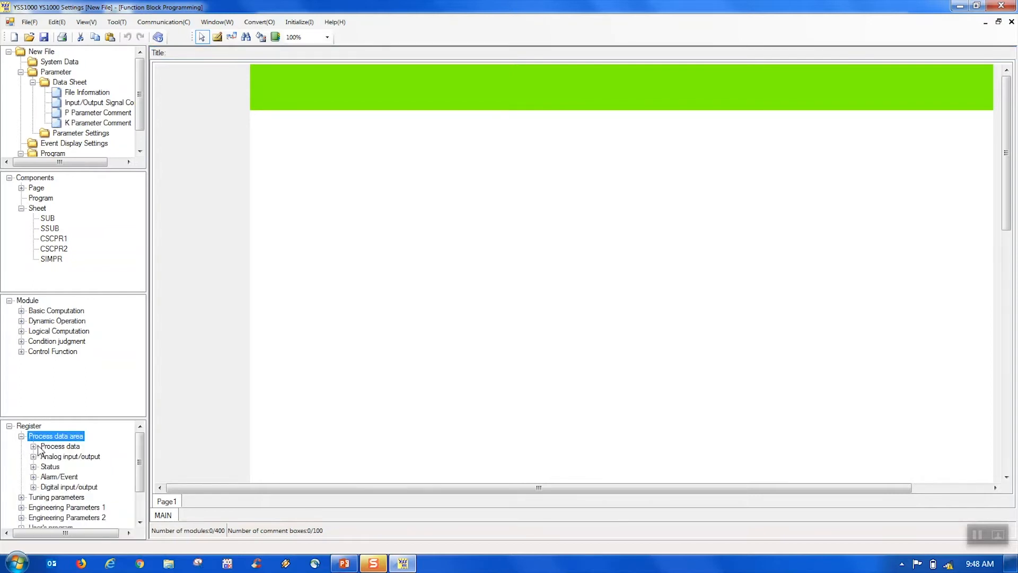
double_click(43, 446)
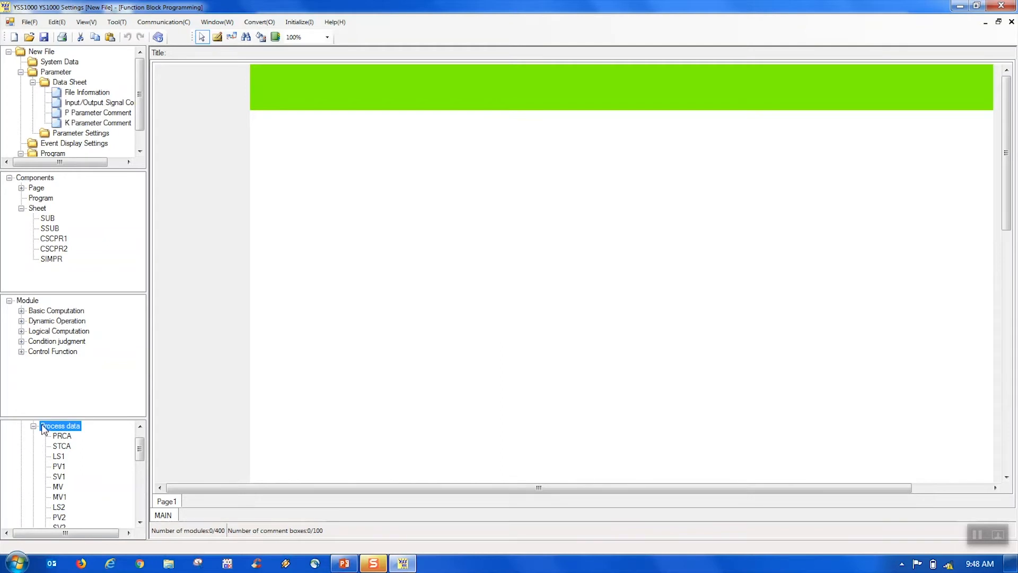
left_click(32, 426)
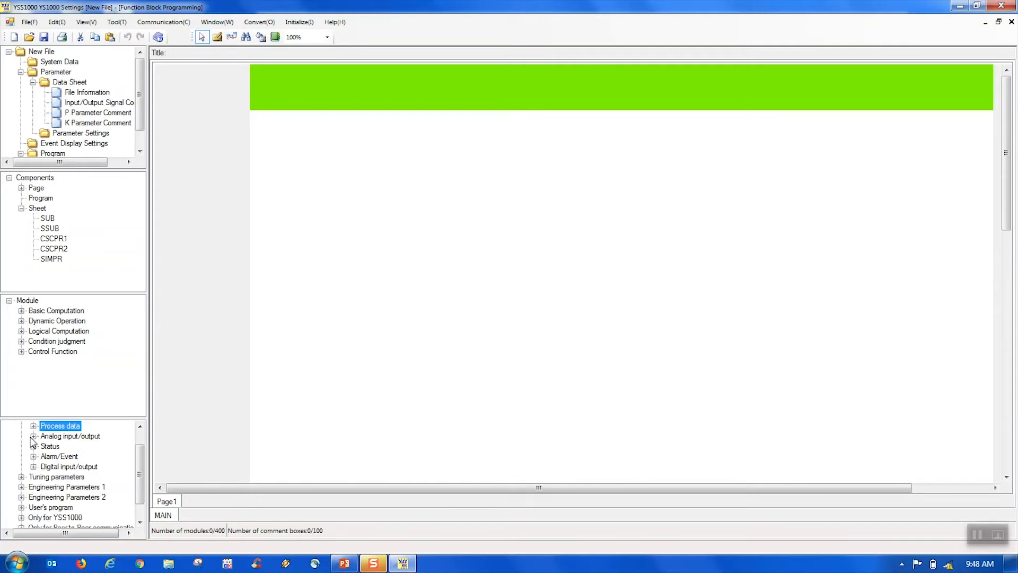
left_click(32, 436)
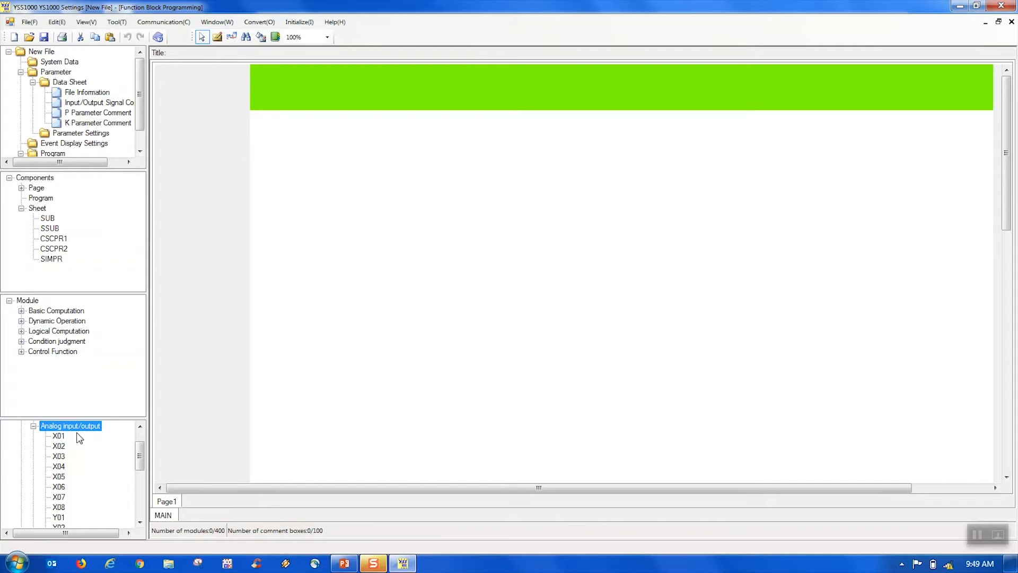
left_click(140, 522)
left_click(140, 523)
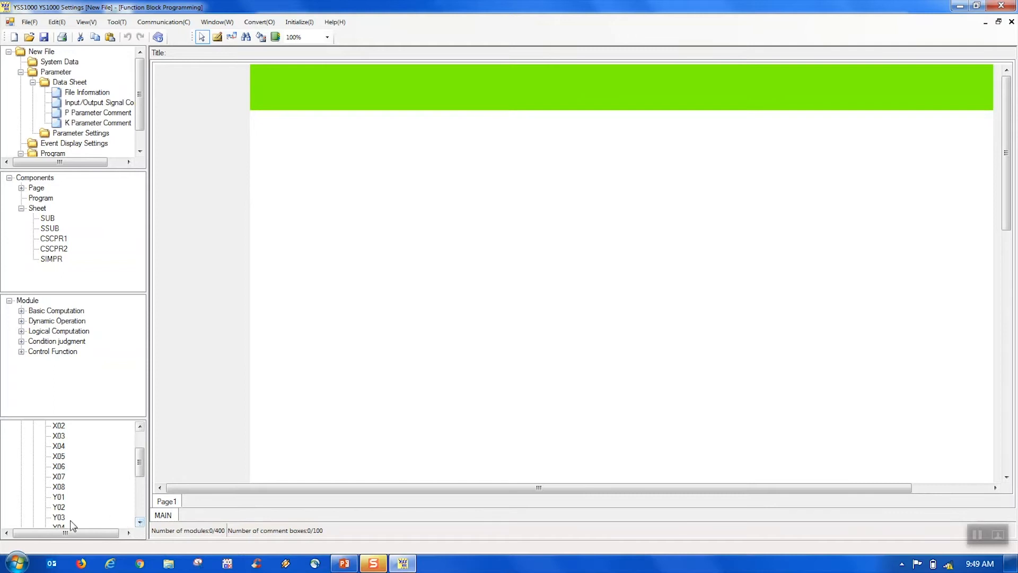
left_click_drag(139, 460, 149, 445)
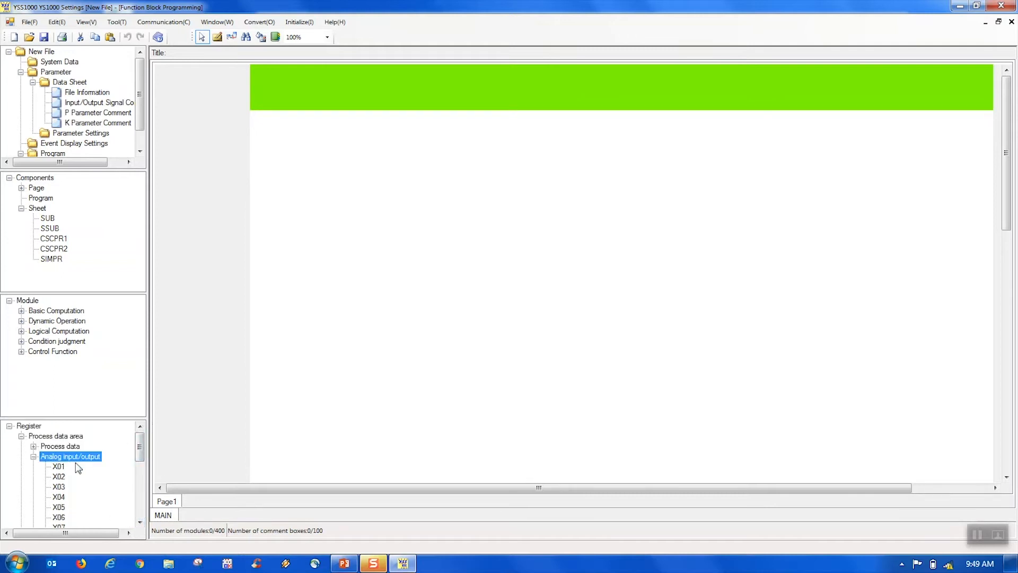
left_click_drag(59, 467, 631, 88)
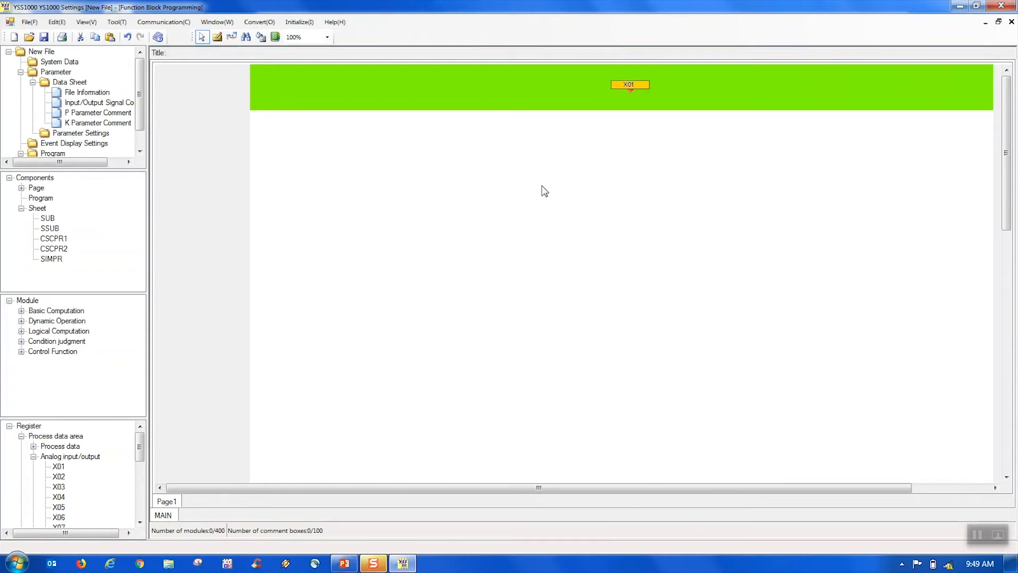
left_click(57, 477)
left_click_drag(56, 480, 830, 92)
left_click_drag(831, 87, 829, 82)
Add a BSC1 control module below X01 and connect X01 to its input
left_click(21, 351)
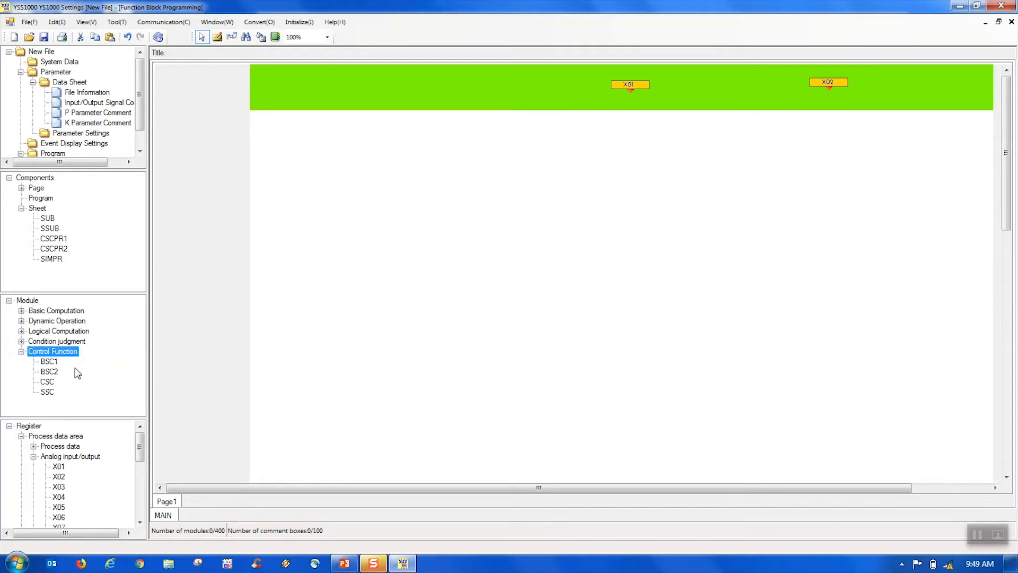
left_click(46, 363)
left_click_drag(46, 365, 671, 207)
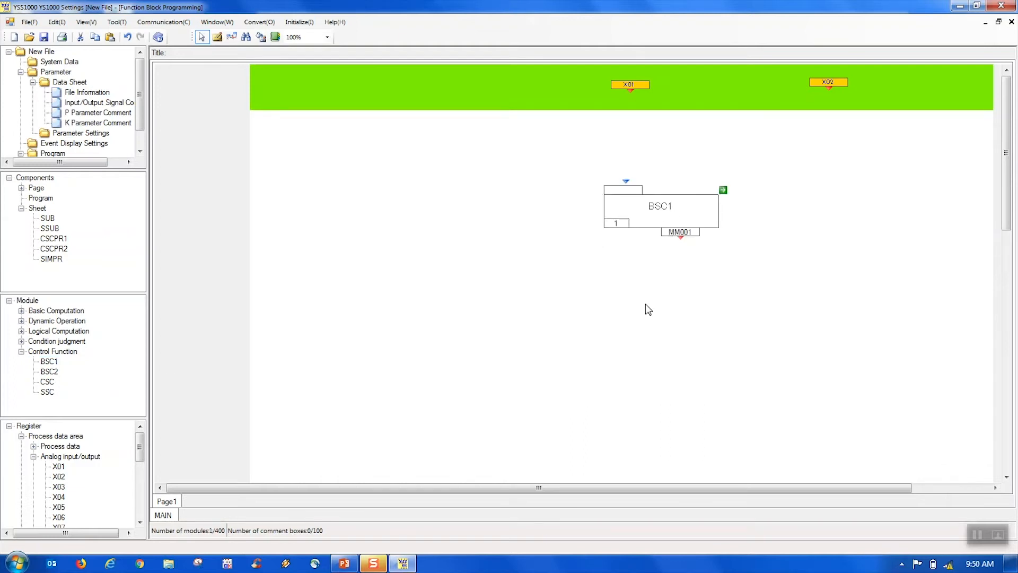
left_click(623, 86)
left_click(621, 196)
Place the analog output register Y01 in the sheet's lower green band and connect BSC1's output to it
mouse_move(1008, 112)
left_mouse_down()
mouse_move(995, 209)
mouse_move(1016, 146)
mouse_move(1015, 107)
left_mouse_up()
left_click_drag(1008, 94, 971, 361)
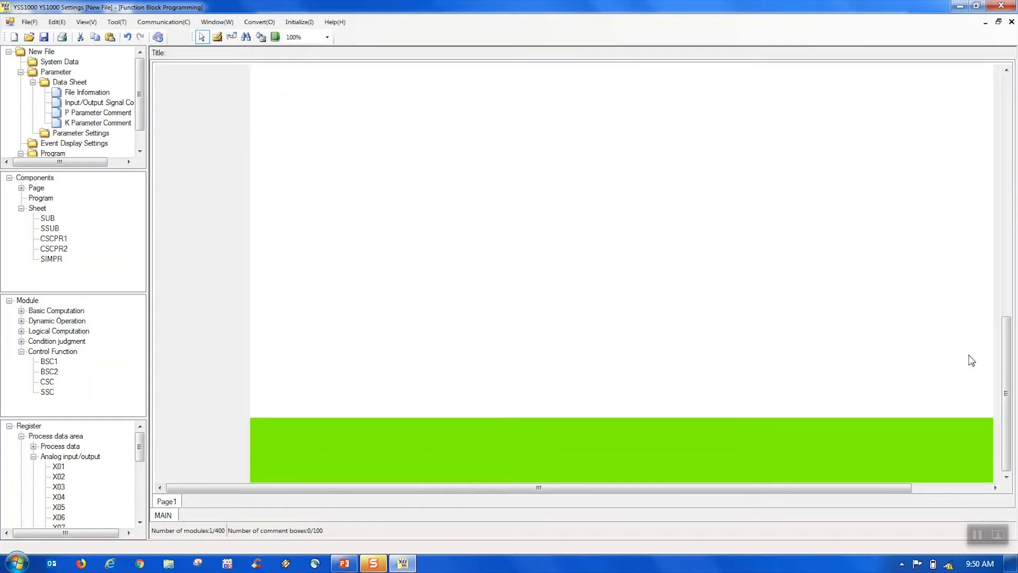
left_click(140, 522)
left_click(140, 523)
left_click(140, 523)
left_click(140, 523)
left_click(140, 523)
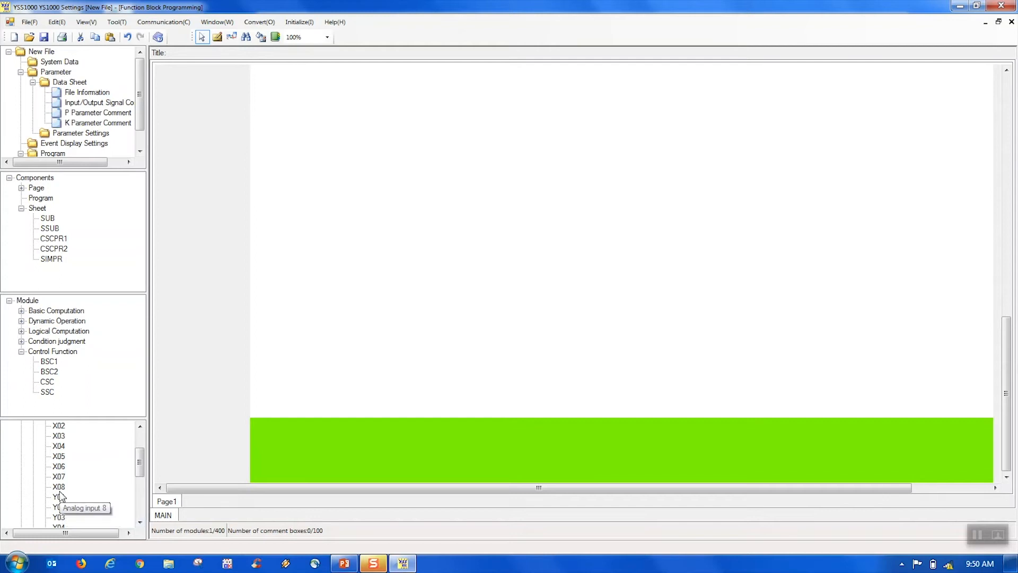
left_click_drag(59, 496, 701, 449)
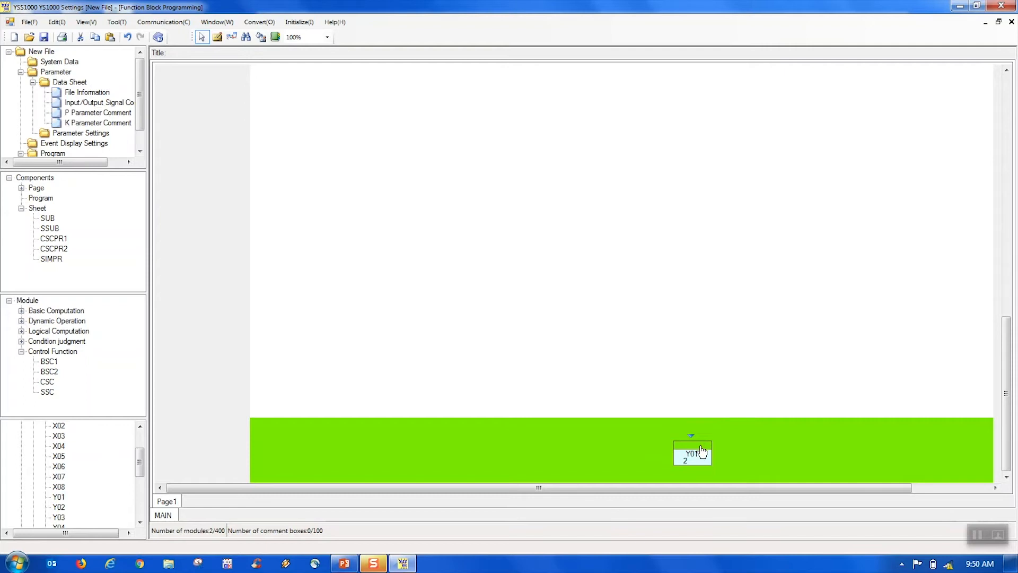
scroll(752, 399, "up", 10)
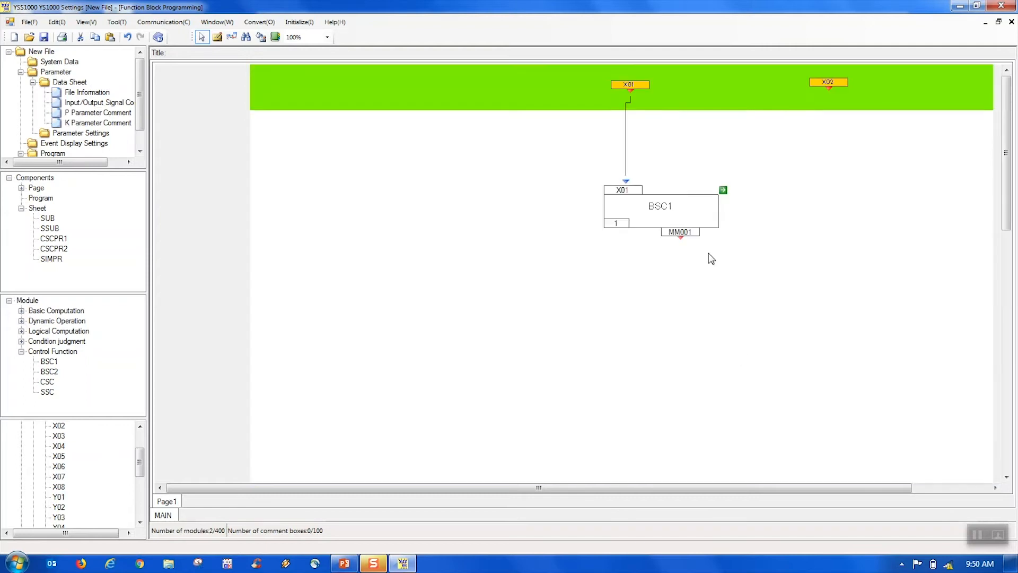
left_click(689, 234)
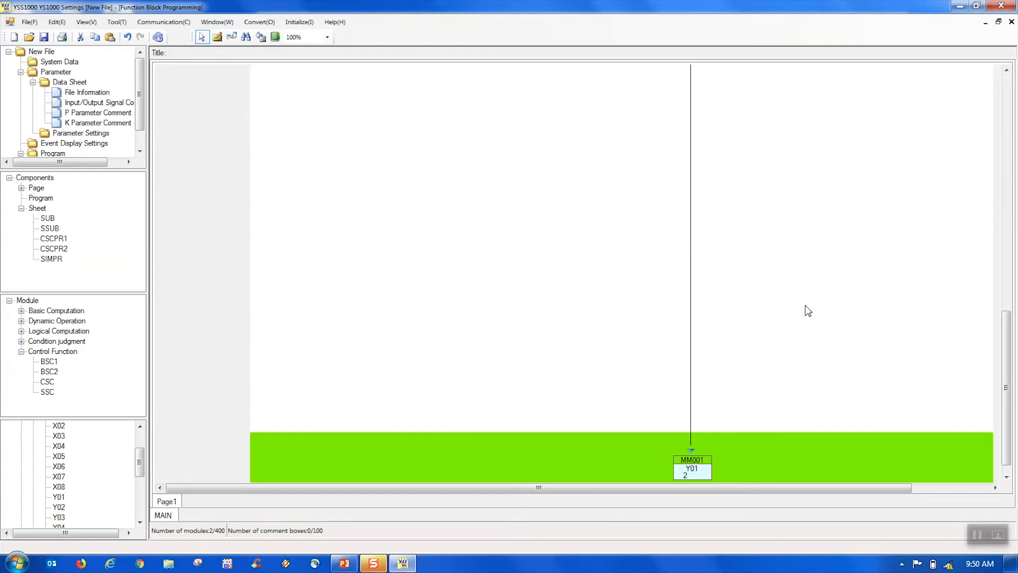
Add a BSC2 control module beside BSC1 and connect X02 to its input
scroll(825, 326, "up", 10)
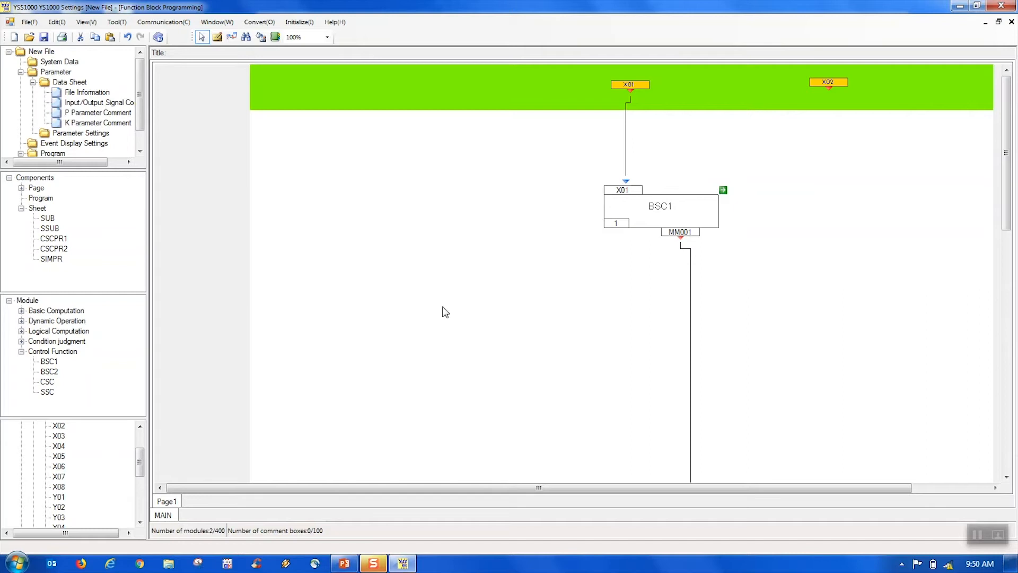
left_click(46, 373)
left_click_drag(47, 374, 857, 216)
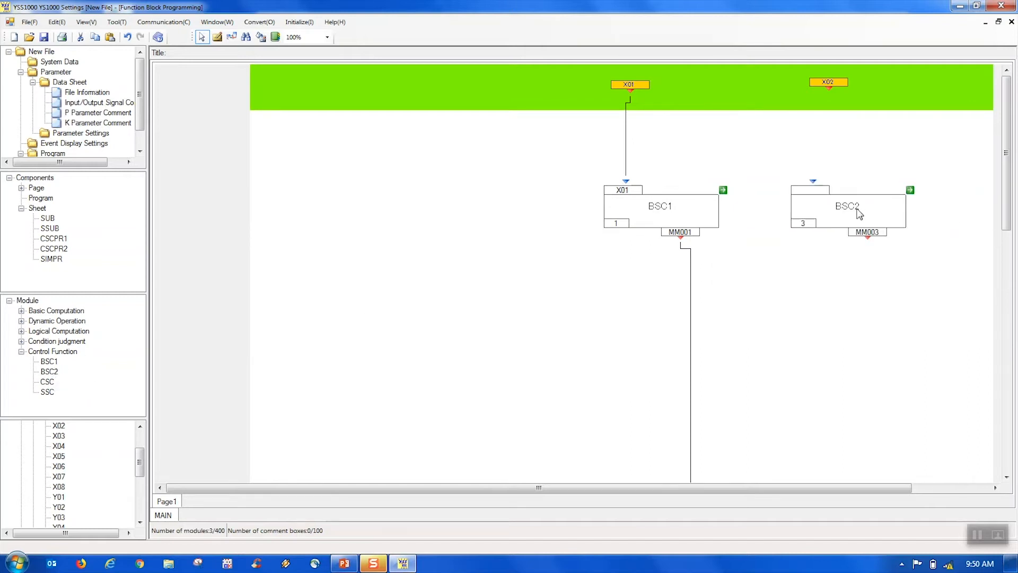
left_click(833, 85)
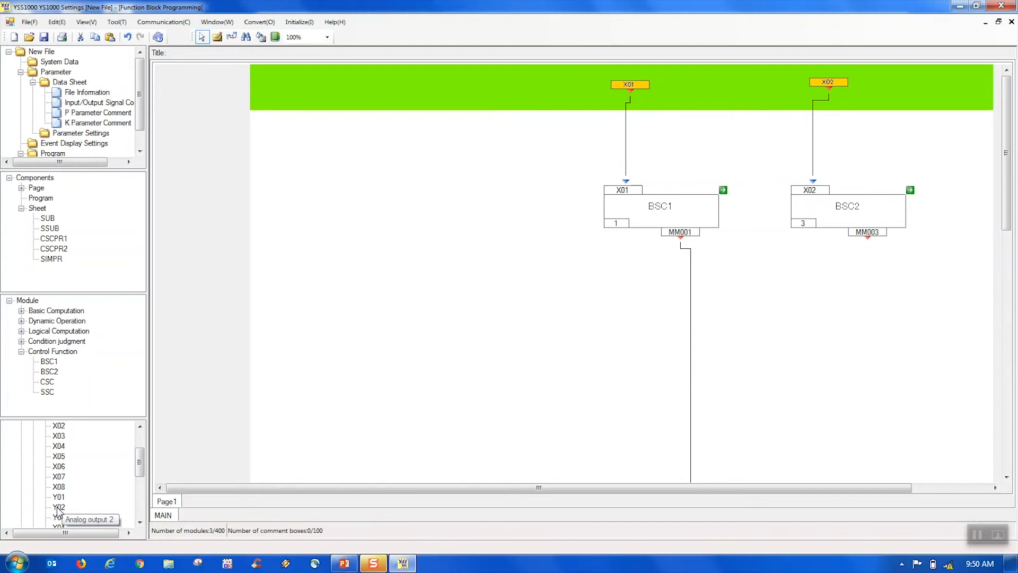
Place the analog output register Y02 beside Y01 in the lower green band and connect BSC2's output to it
left_click_drag(58, 508, 872, 444)
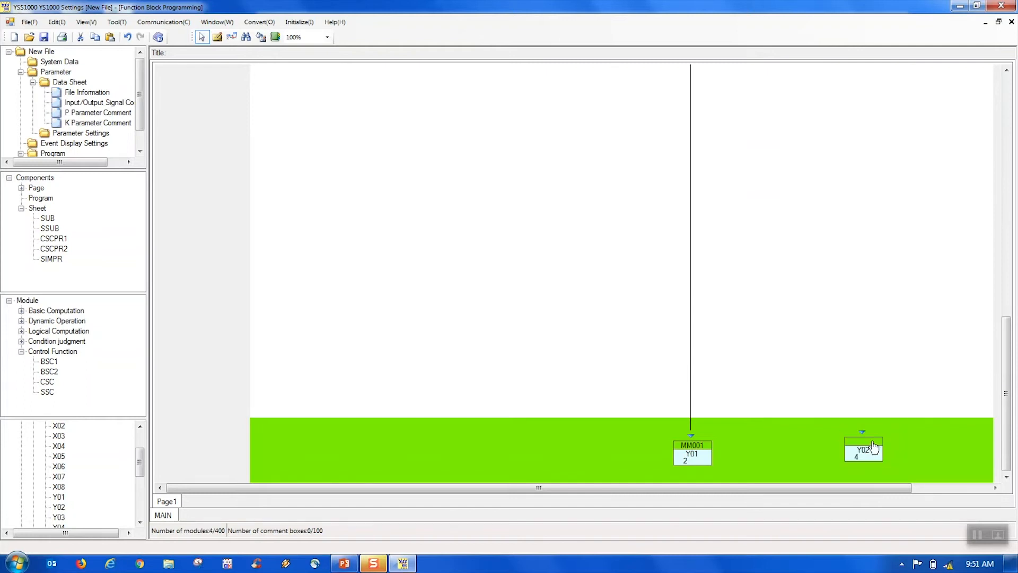
scroll(880, 343, "up", 6)
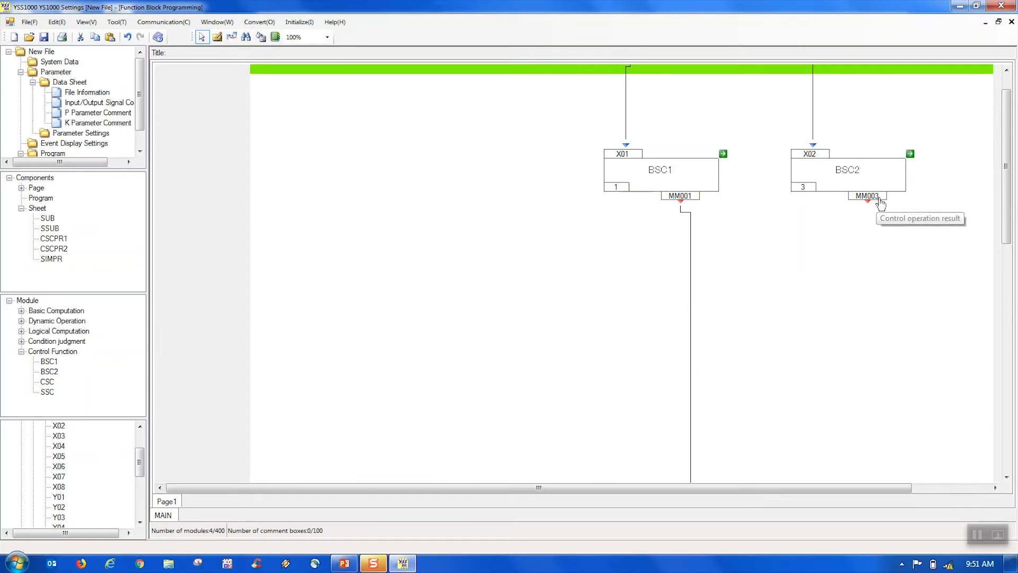
scroll(925, 320, "down", 6)
Expand the module list and place an SW signal switching module in the empty area beside BSC1
scroll(927, 321, "up", 7)
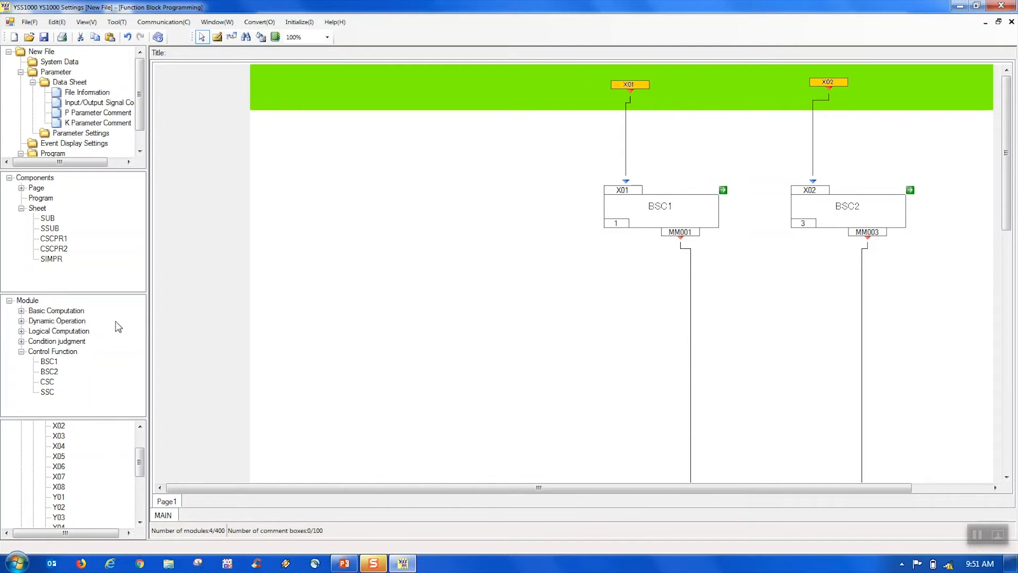
right_click(35, 303)
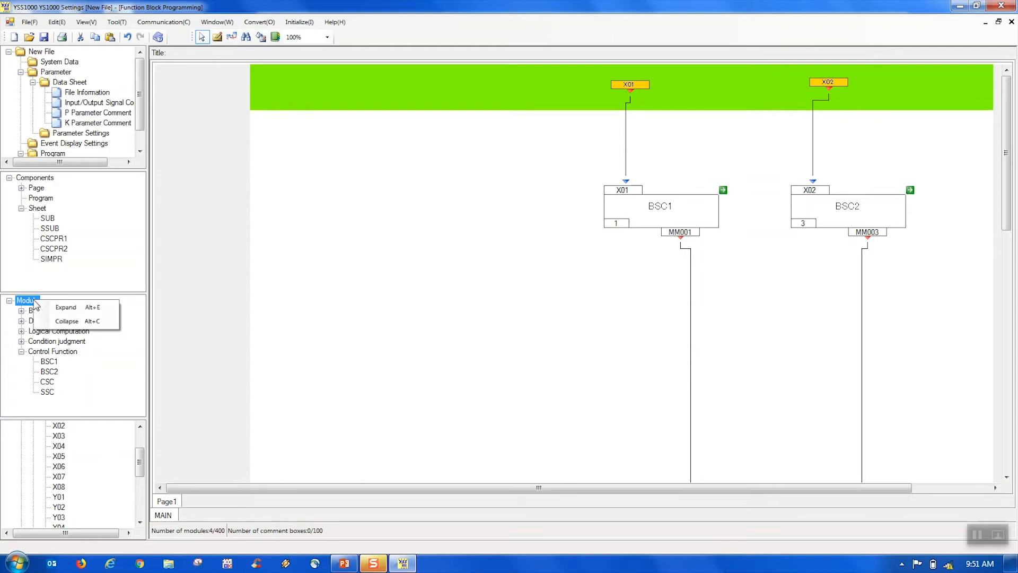
left_click(66, 307)
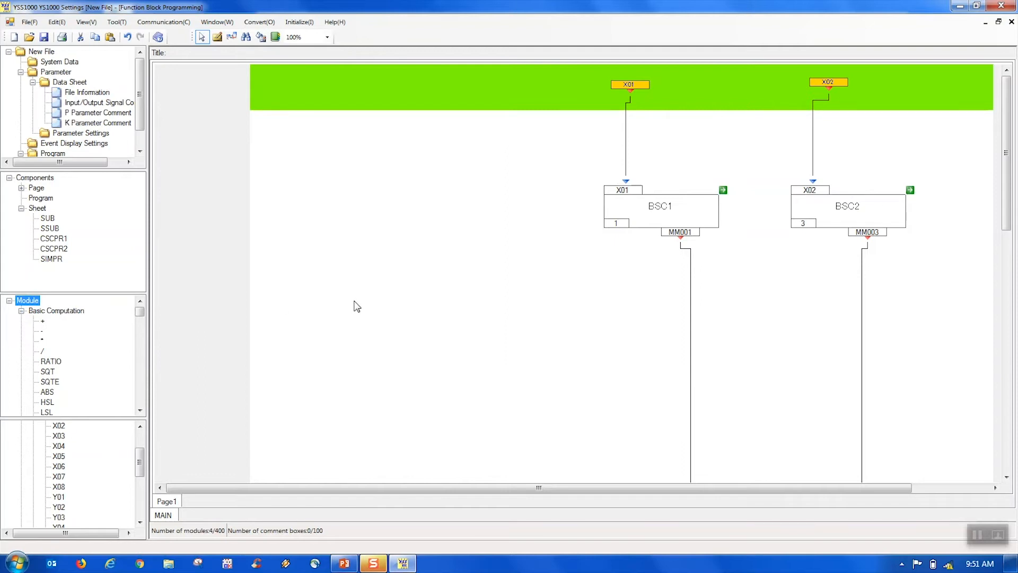
key("s")
key("w")
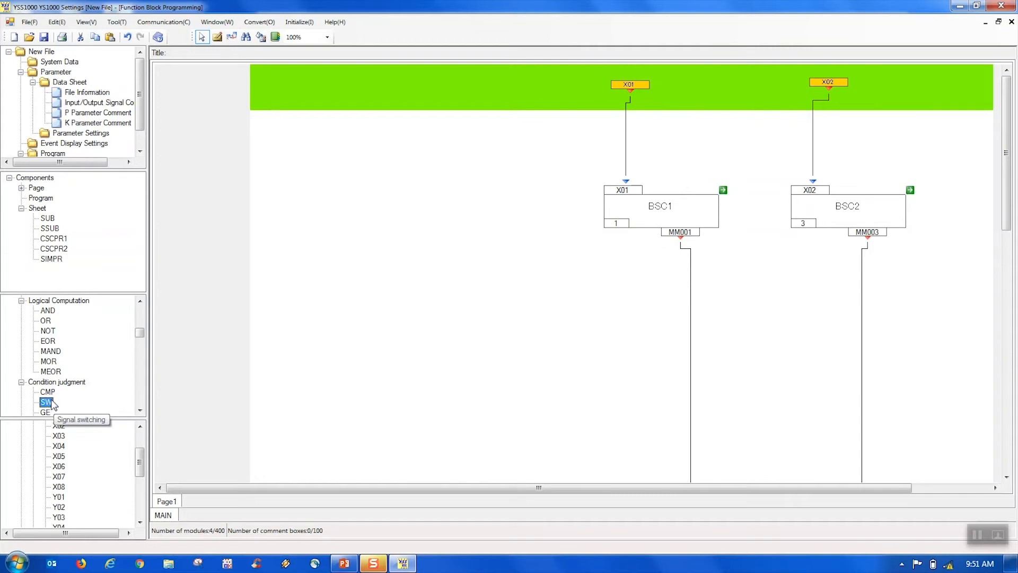
left_click_drag(47, 406, 404, 268)
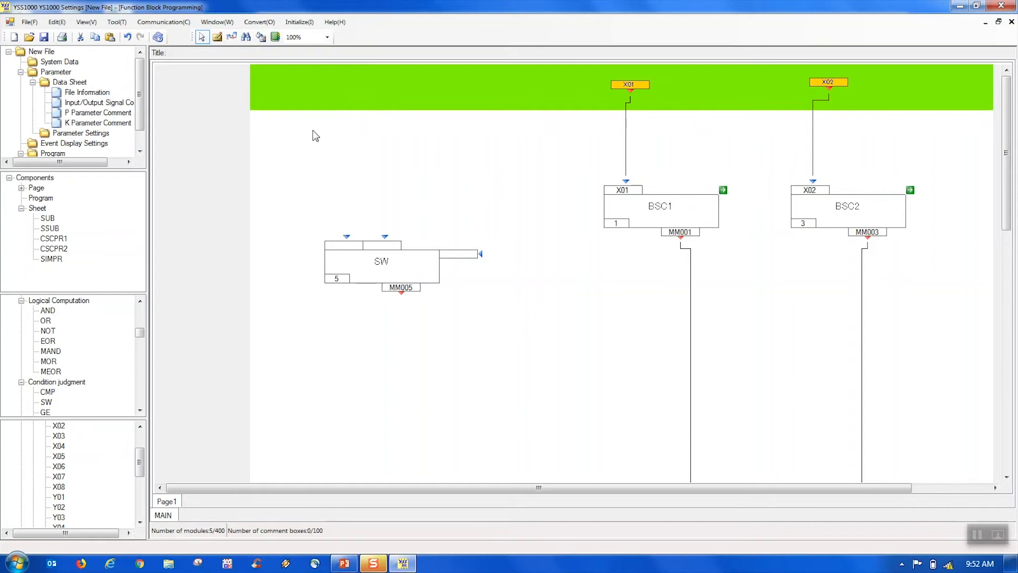
Expand the whole register list, including the Process data group
left_click_drag(141, 462, 141, 440)
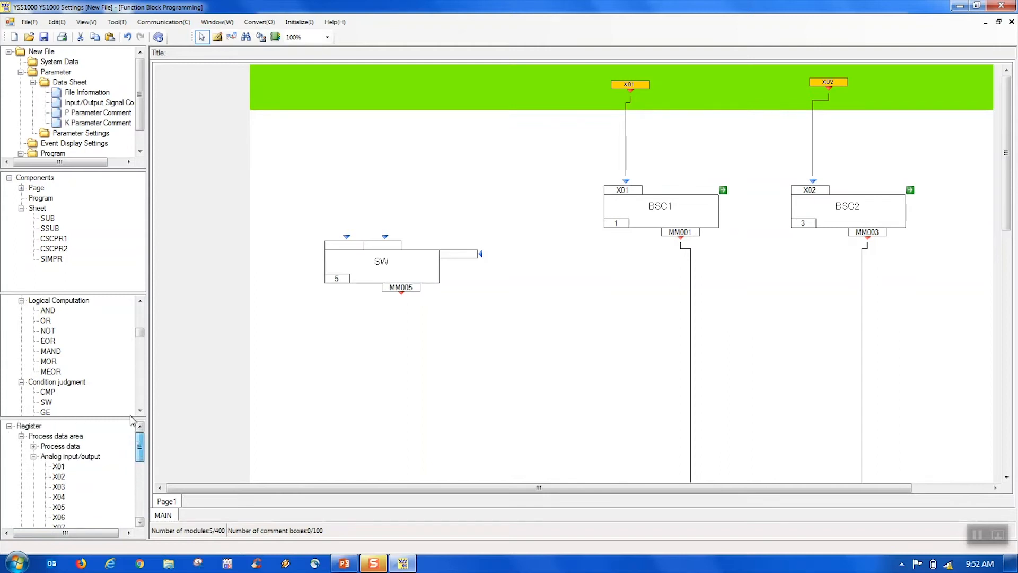
left_click(28, 427)
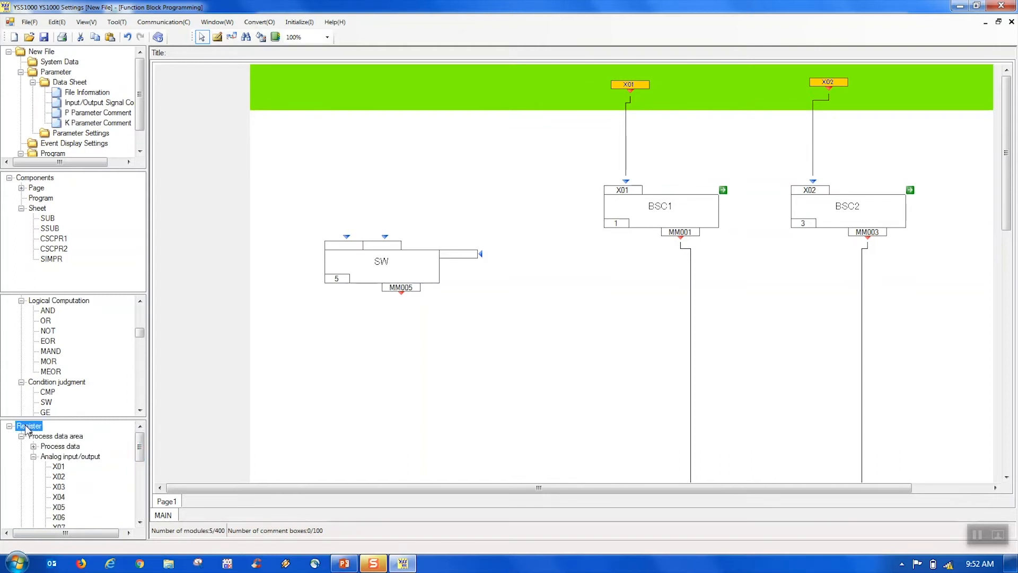
key("Down")
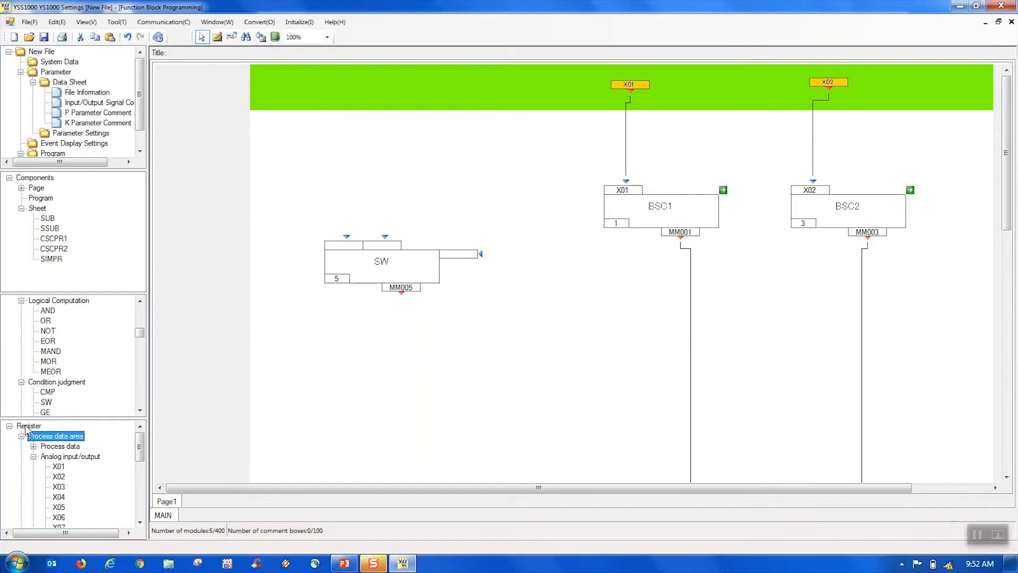
key("Down")
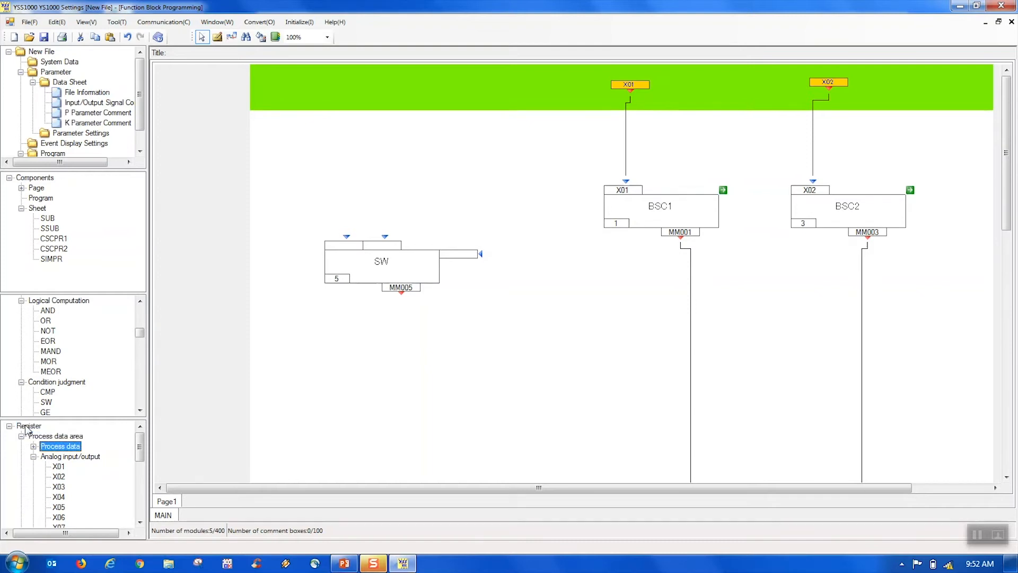
key("Up")
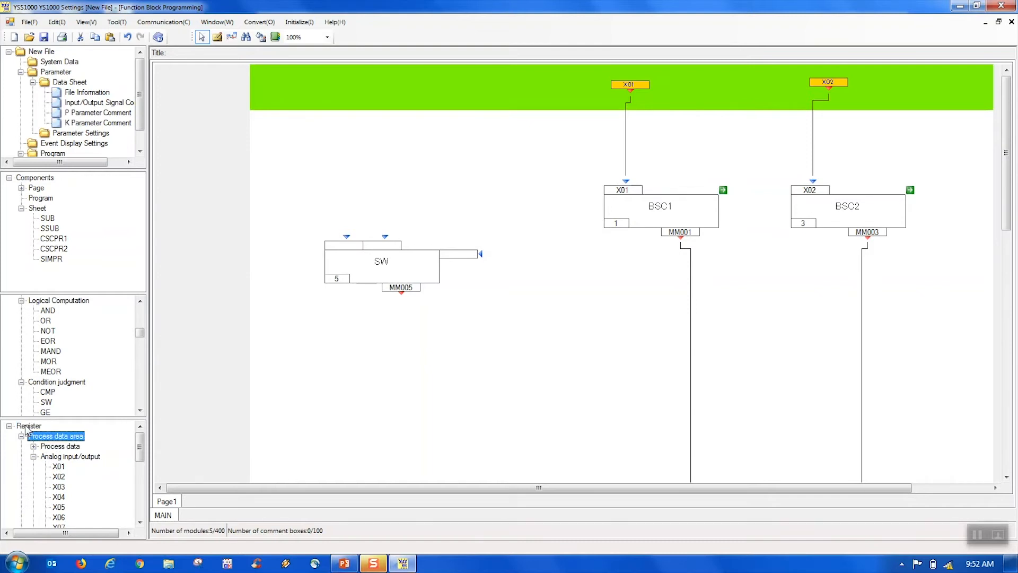
right_click(26, 426)
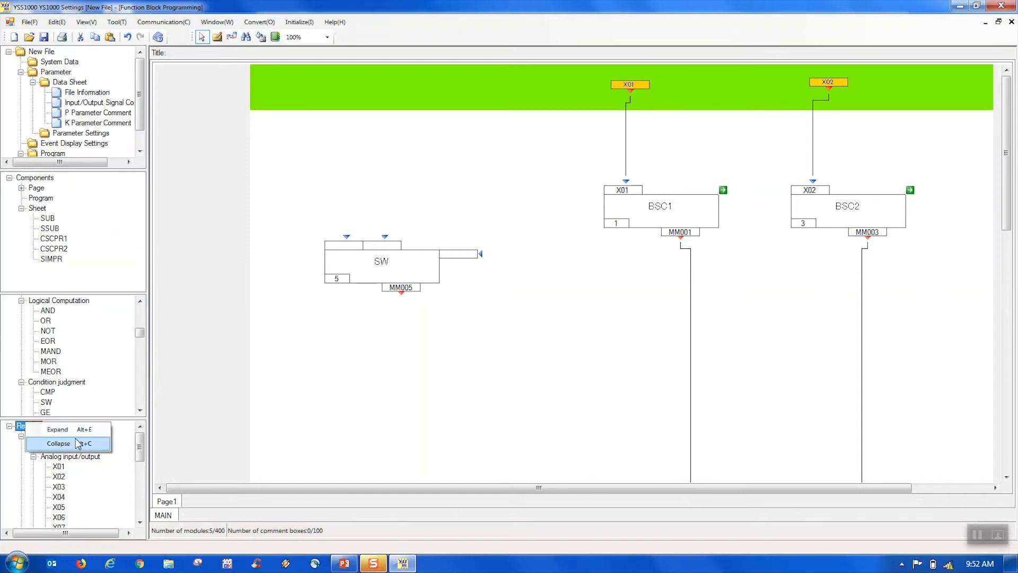
left_click(83, 429)
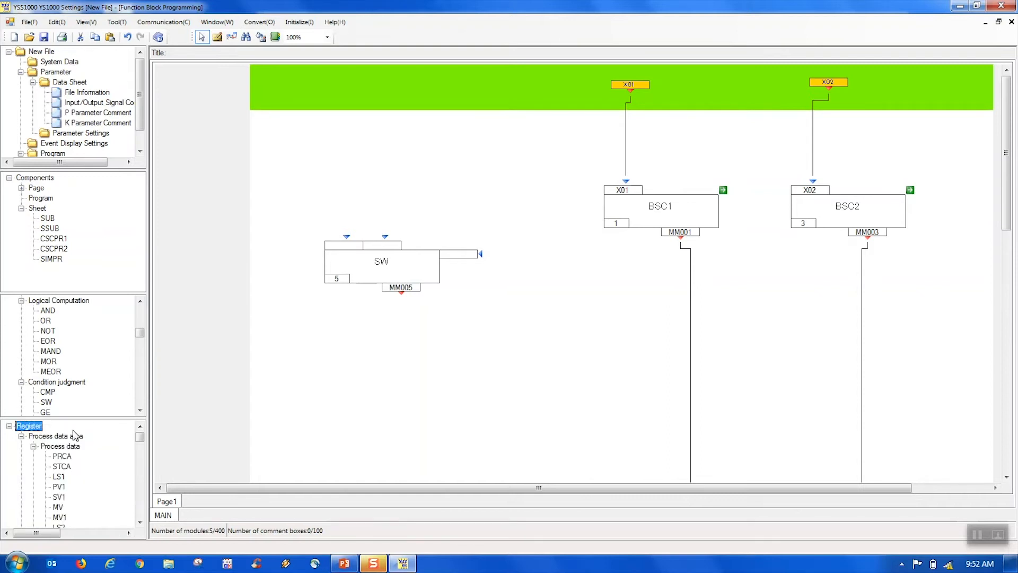
Place the variable parameter register P01 in the sheet's upper green band and connect it to the SW module's first input
type("p01")
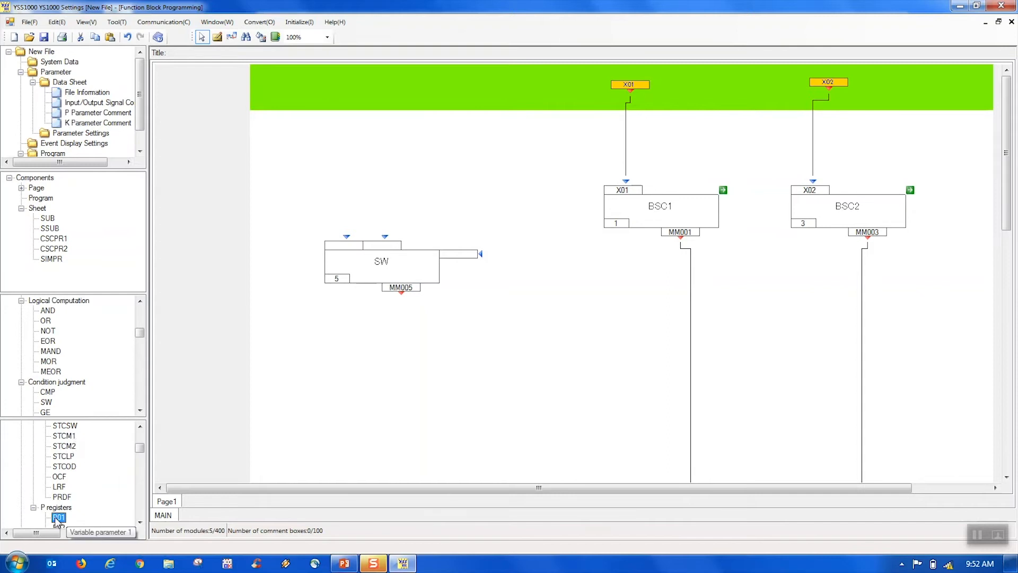
left_click(140, 523)
left_click(140, 523)
left_click(140, 523)
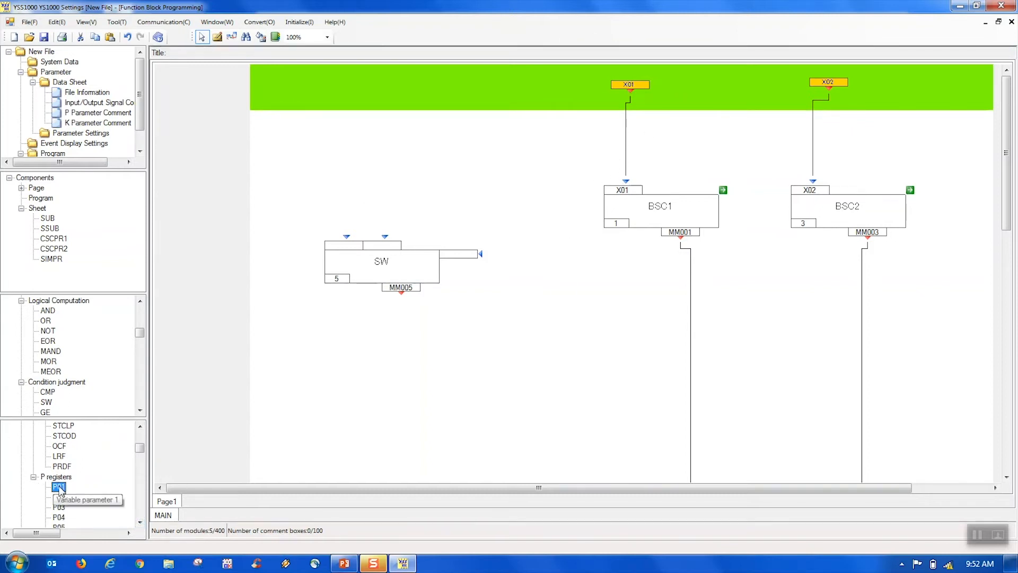
left_click_drag(60, 488, 337, 89)
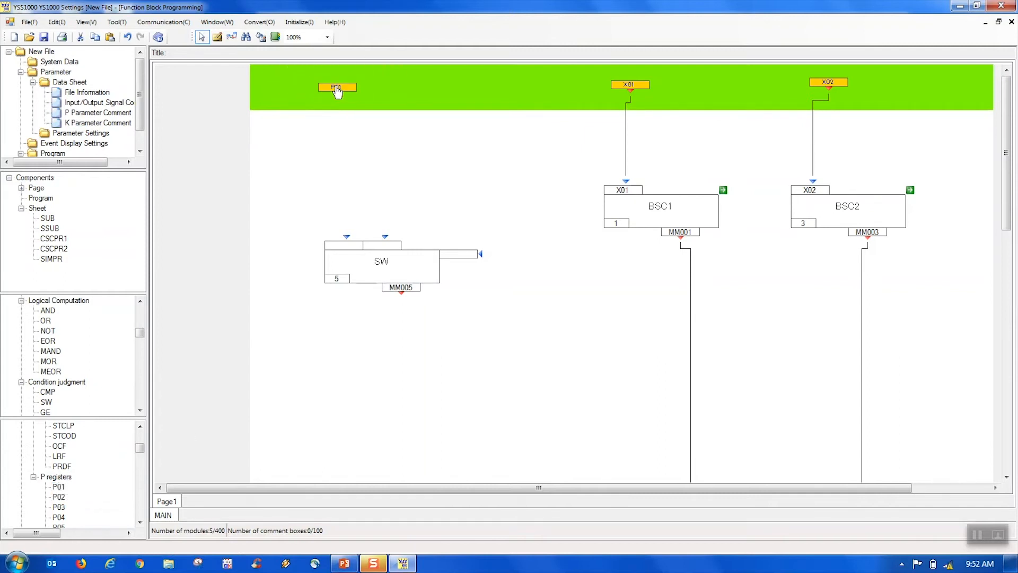
left_click(326, 88)
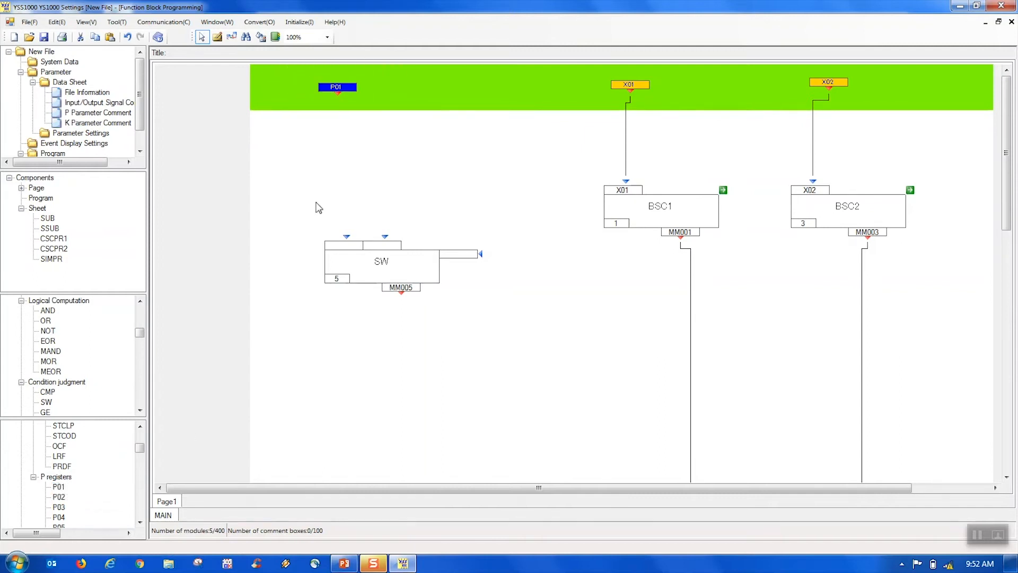
left_click(329, 248)
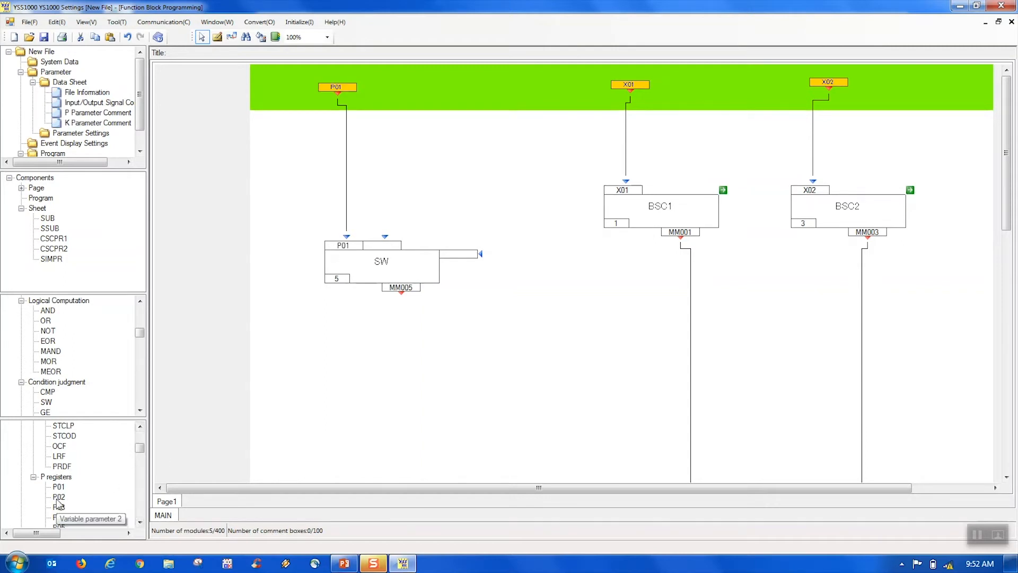
Place the variable parameter register P02 beside P01 in the upper green band and connect it to the SW module's second input
left_click_drag(58, 497, 393, 86)
left_click(381, 247)
left_click(381, 247)
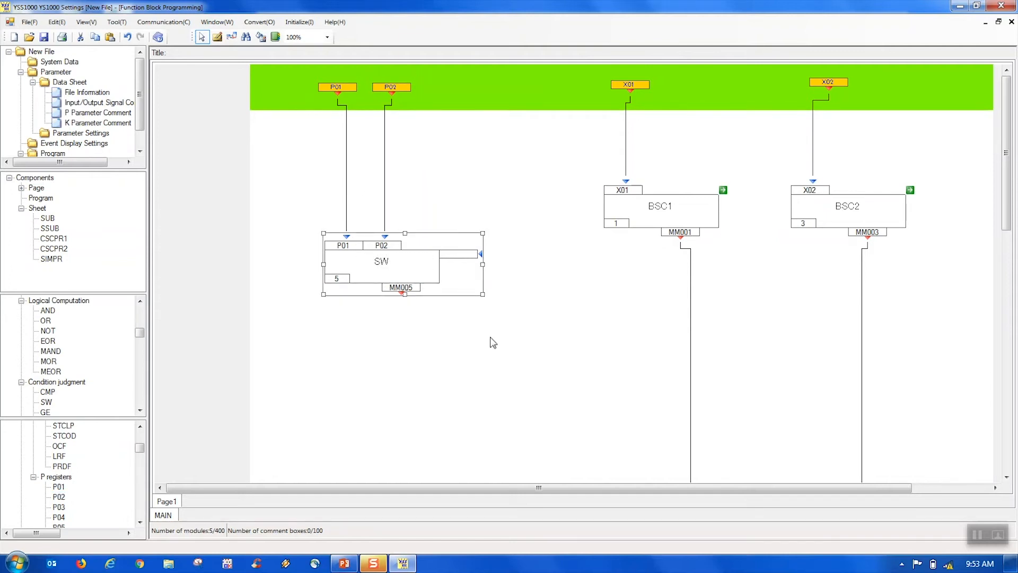
left_click(548, 354)
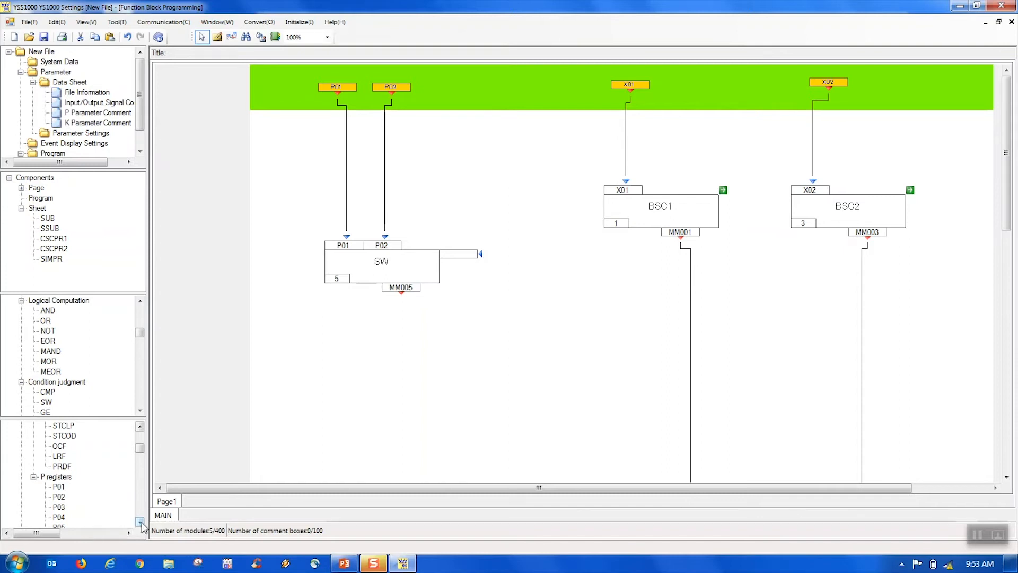
Place the digital input register DI1 in the upper green band and connect it to the SW module's side input
left_click_drag(139, 450, 146, 422)
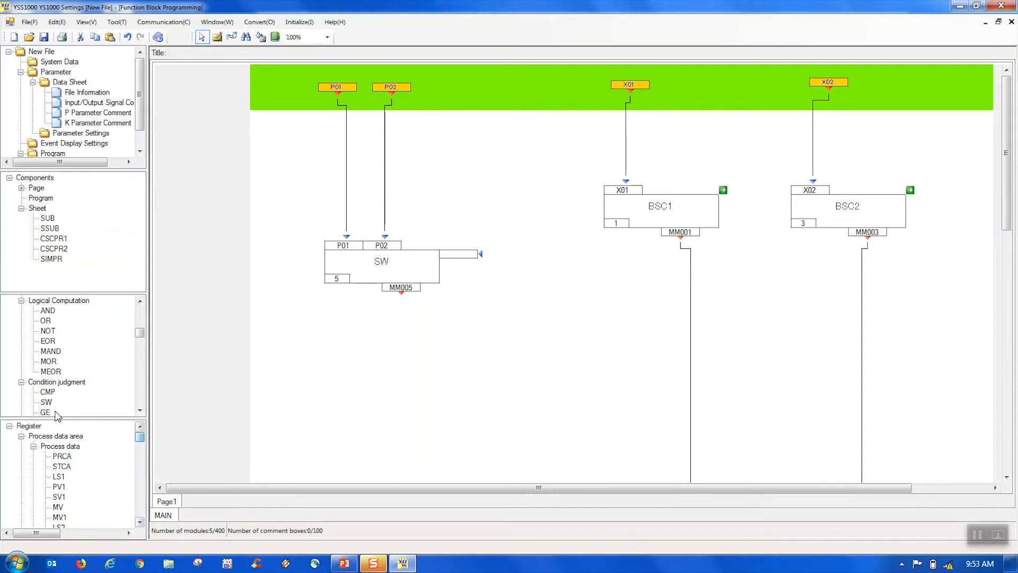
left_click(30, 427)
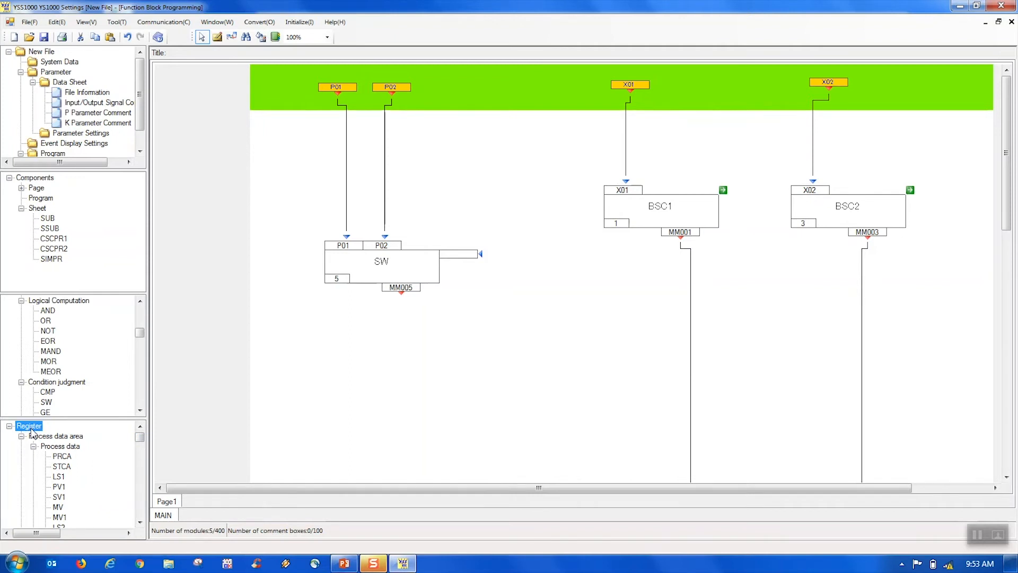
key("d")
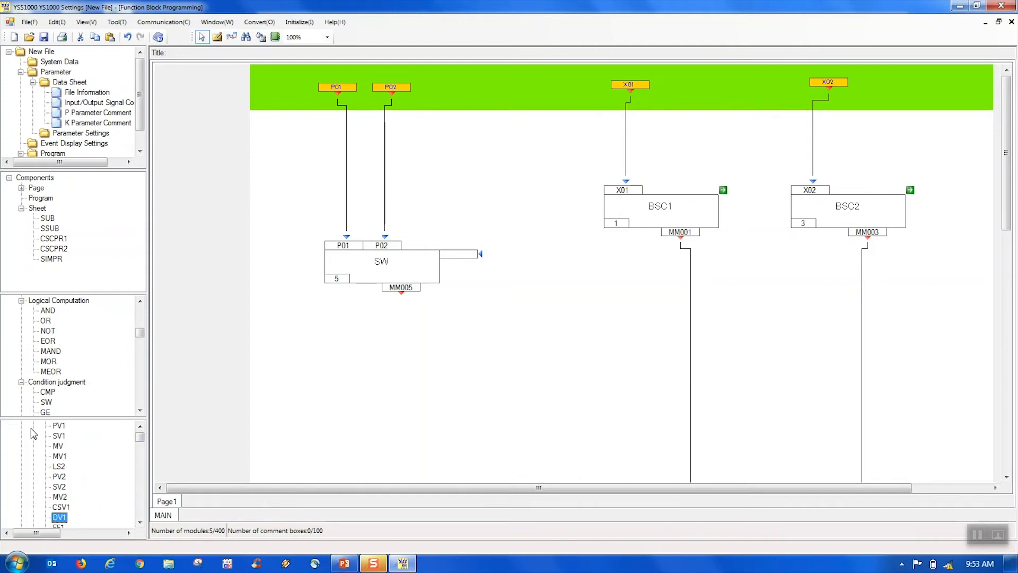
key("d")
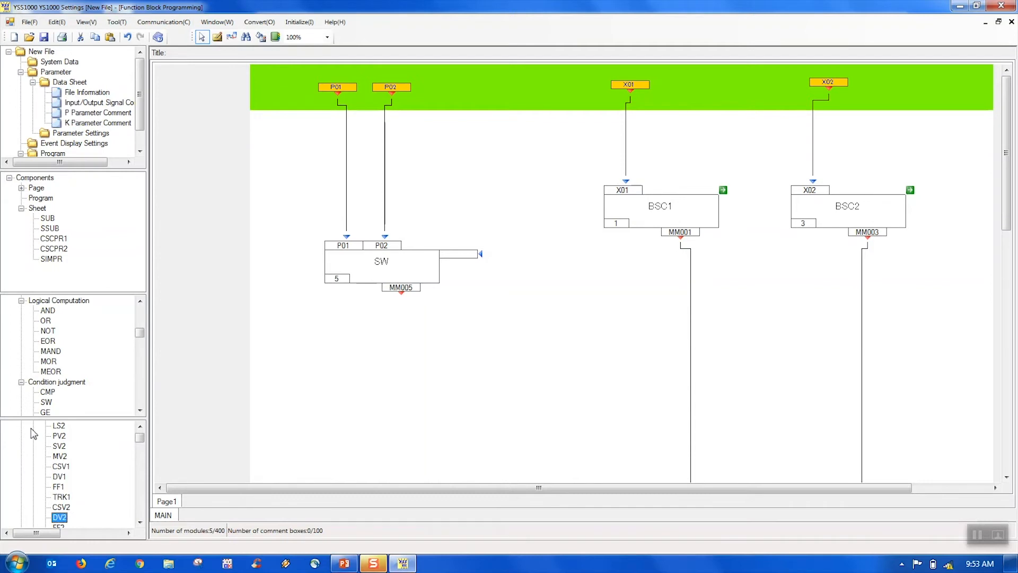
key("d")
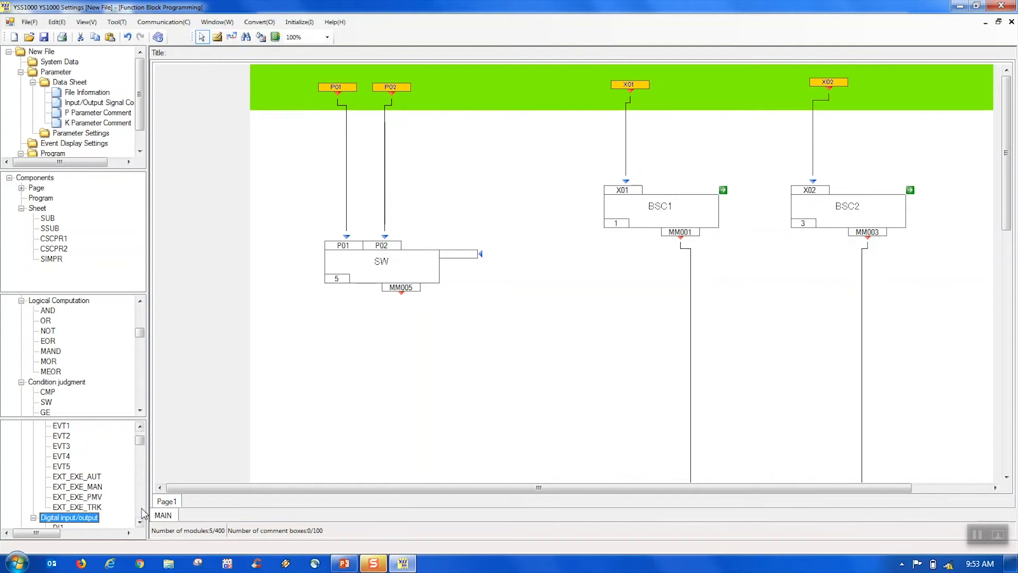
scroll(21, 504, "down", 1)
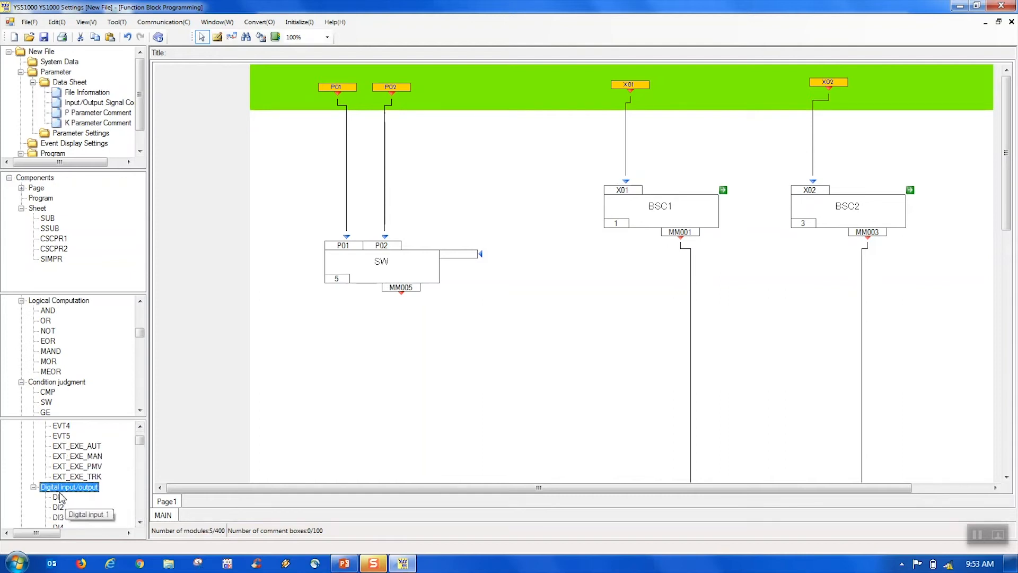
left_click_drag(57, 499, 500, 86)
left_click(511, 84)
left_click(465, 257)
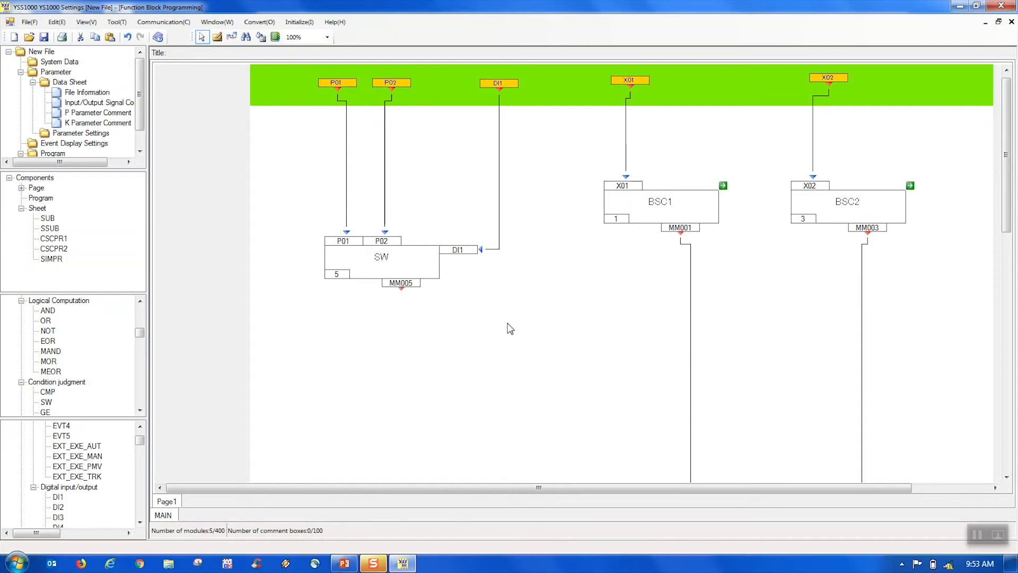
scroll(531, 337, "down", 3)
scroll(531, 336, "up", 3)
scroll(530, 336, "down", 8)
scroll(532, 336, "up", 8)
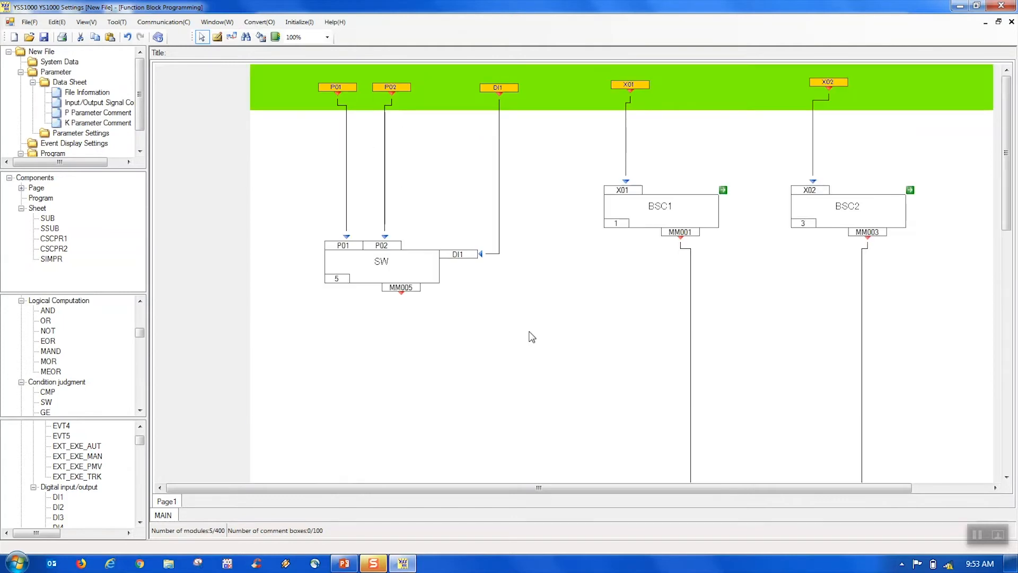
Place the setpoint value register SV1 in the sheet's lower green band, beside Y01
scroll(532, 336, "down", 3)
scroll(532, 336, "down", 5)
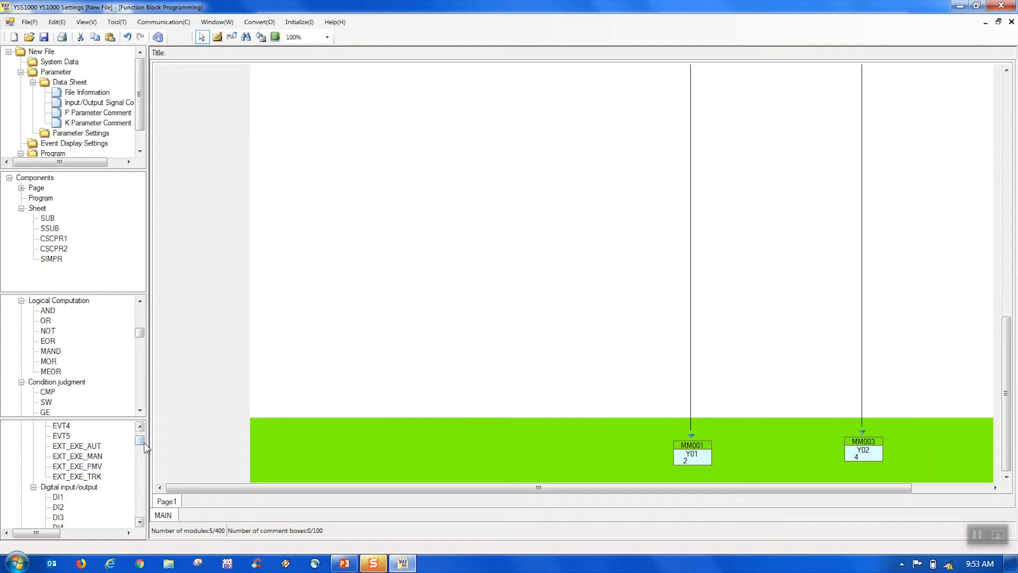
left_click_drag(139, 441, 150, 427)
left_click(33, 426)
right_click(35, 425)
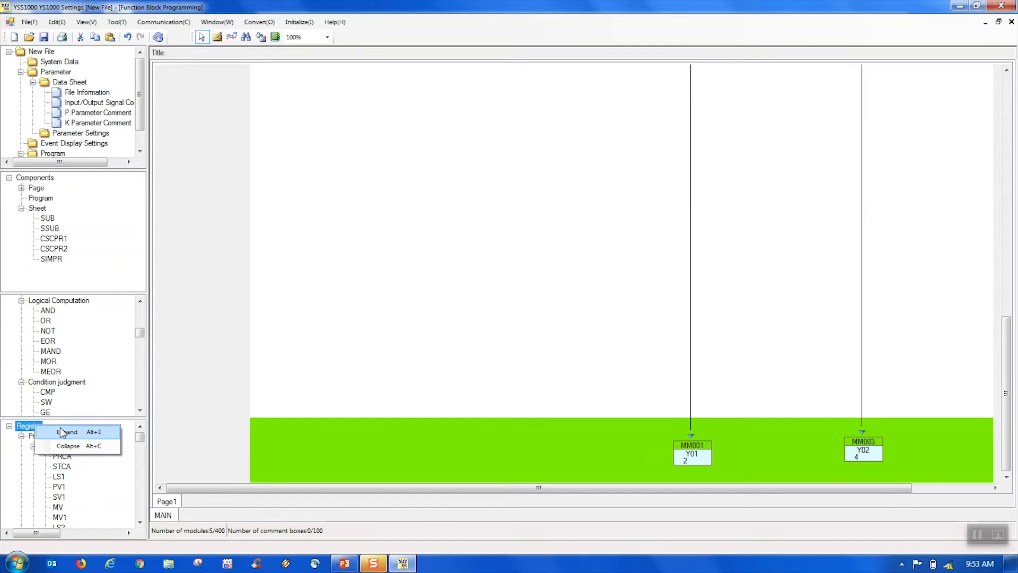
left_click(77, 432)
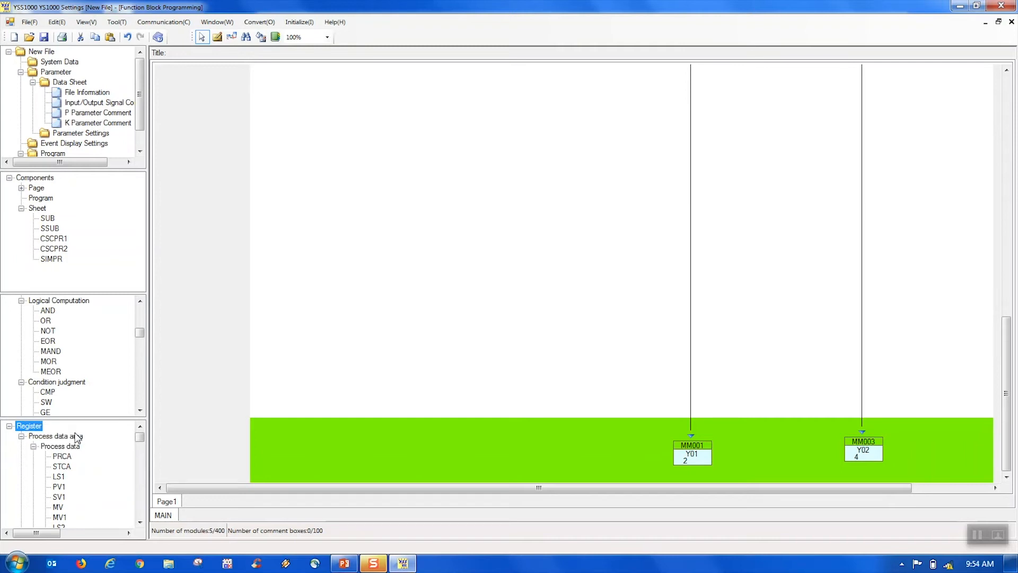
key("s")
key("v")
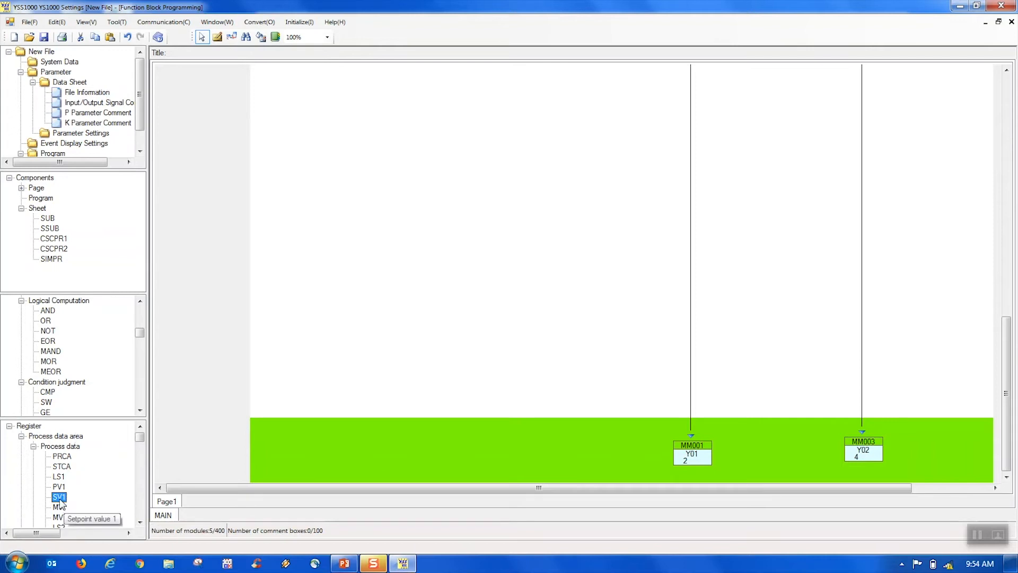
left_click_drag(60, 501, 457, 448)
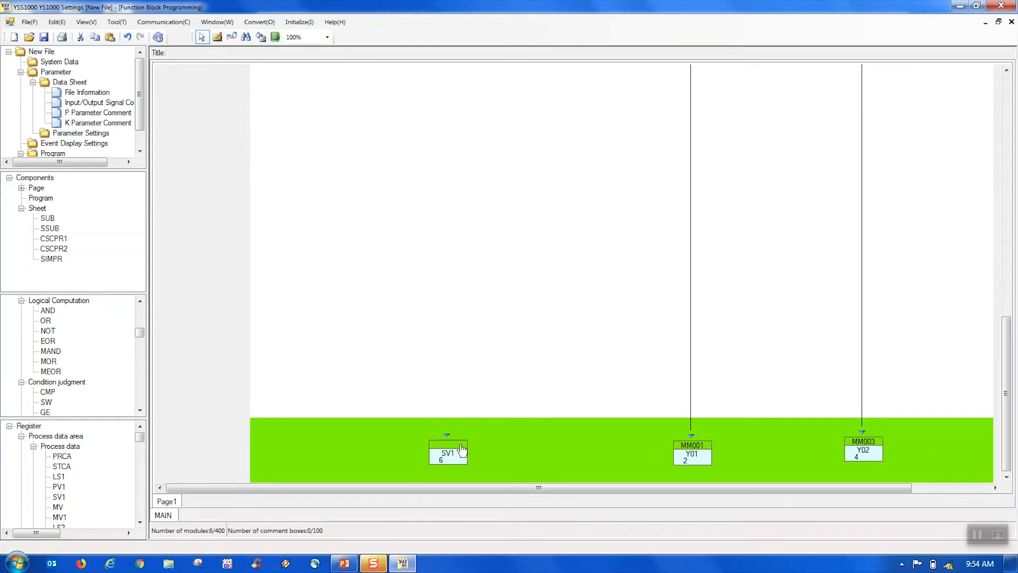
Connect the SW module's output to the SV1 register in the lower green band
scroll(496, 375, "up", 10)
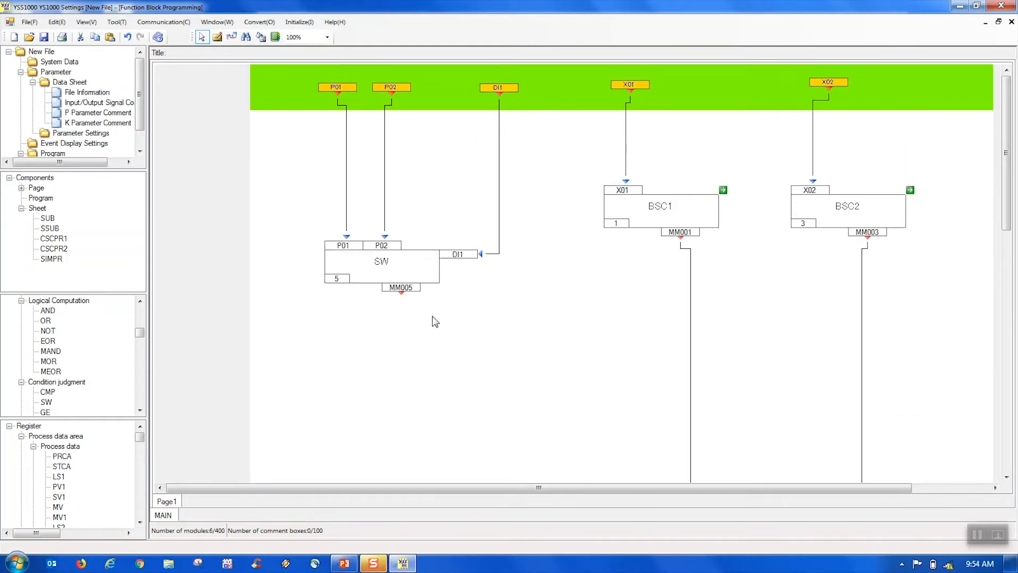
scroll(406, 291, "down", 10)
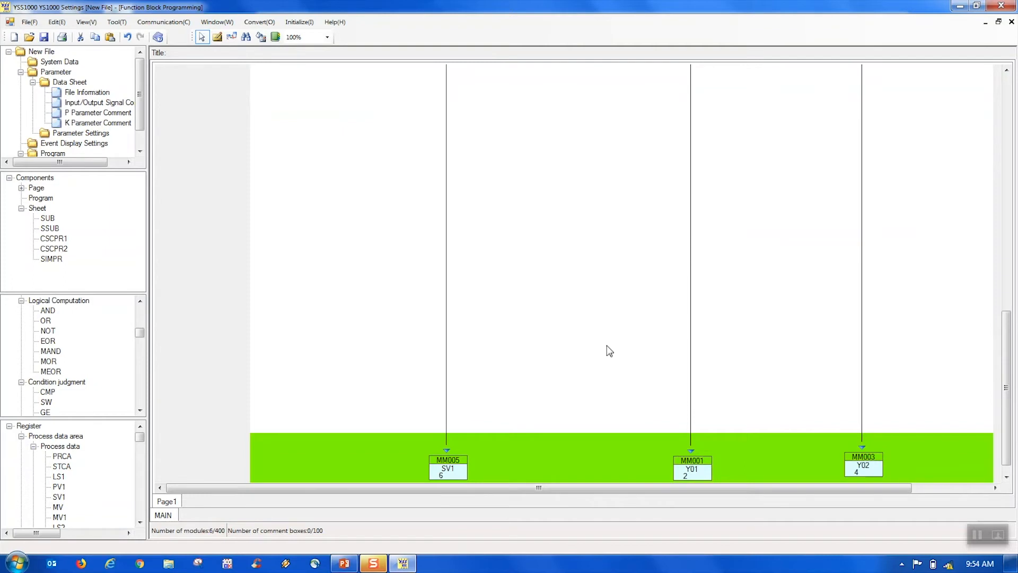
scroll(592, 377, "up", 10)
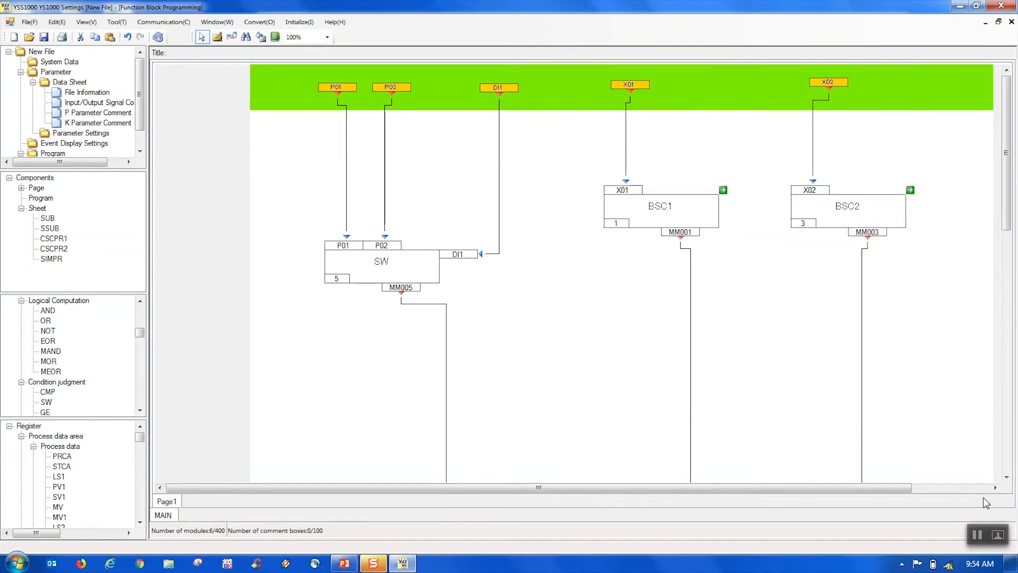
left_click(977, 536)
left_click(660, 530)
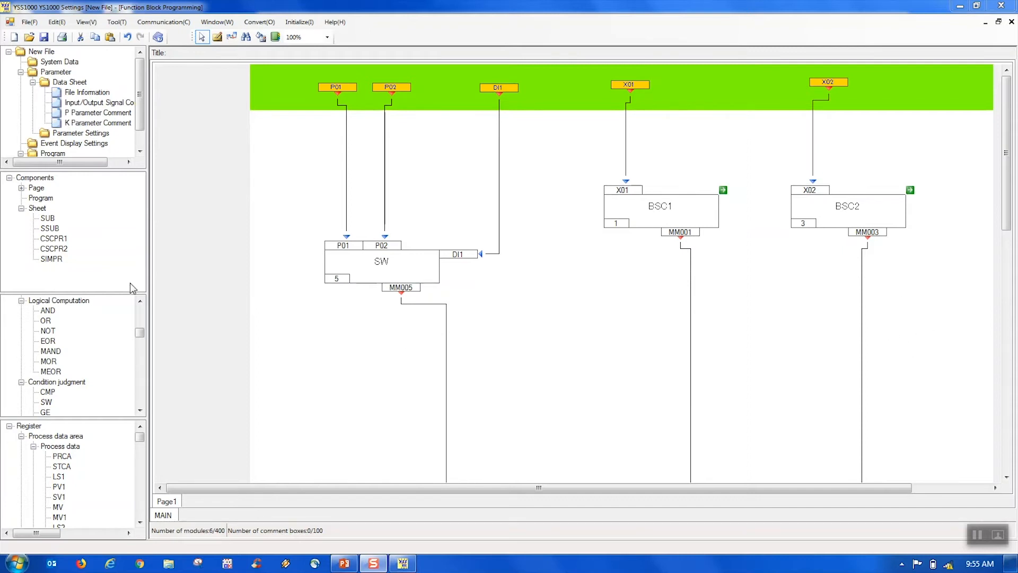
Place the GX1 dynamic operation module on the sheet below the BSC2 module
left_click(139, 313)
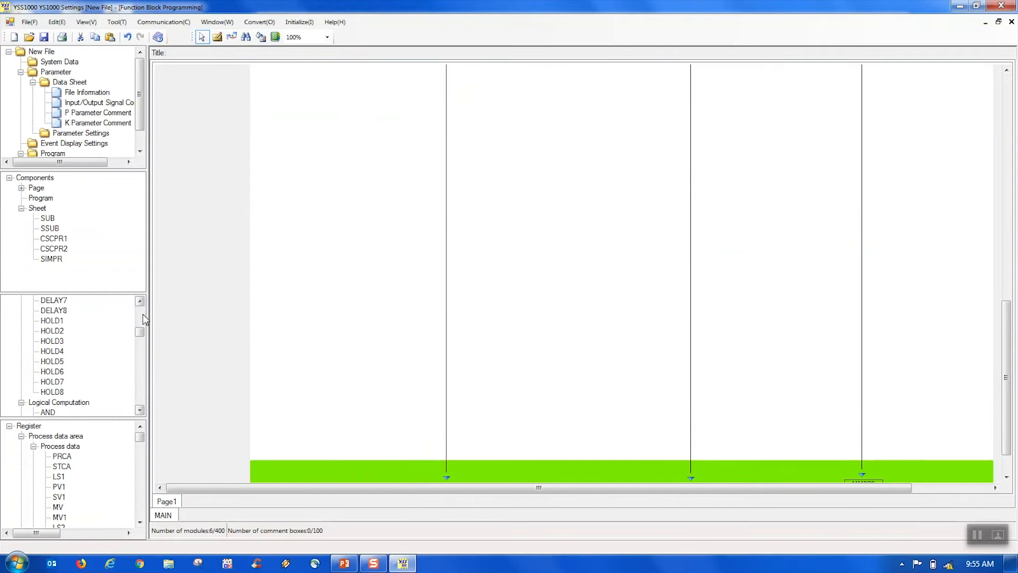
left_click(141, 314)
left_click(139, 312)
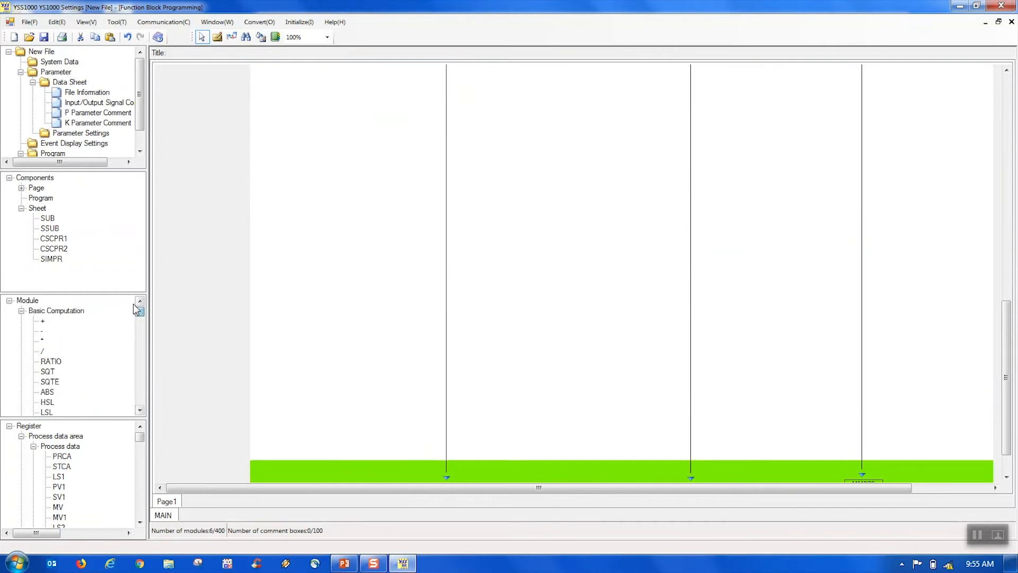
left_click(35, 302)
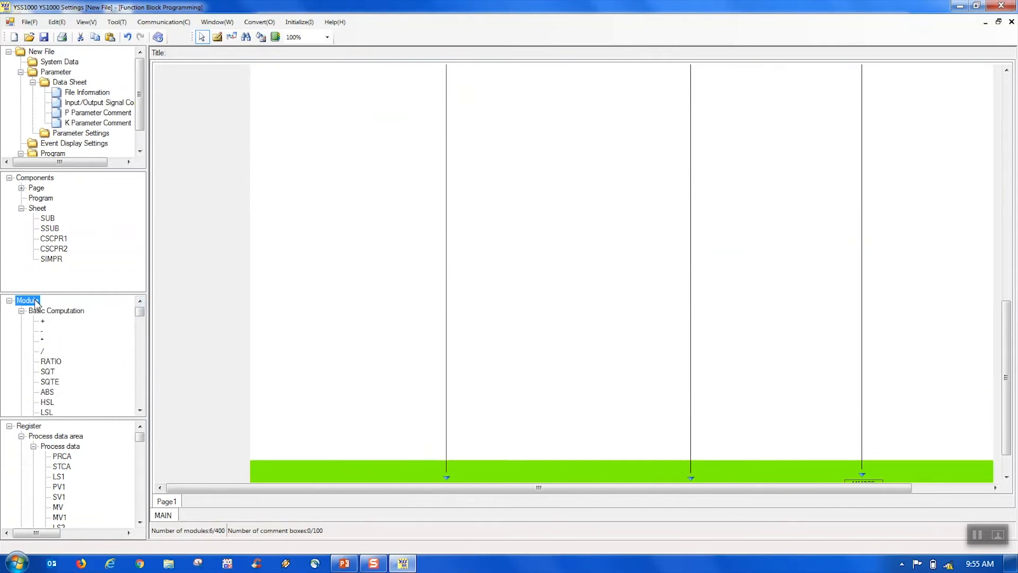
key("g")
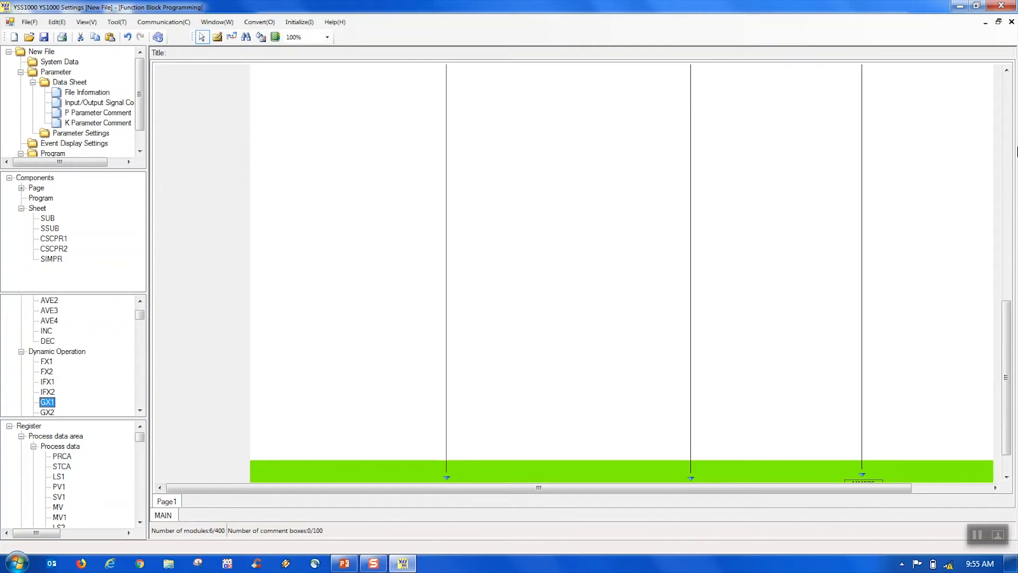
left_click(1008, 85)
left_click(1009, 85)
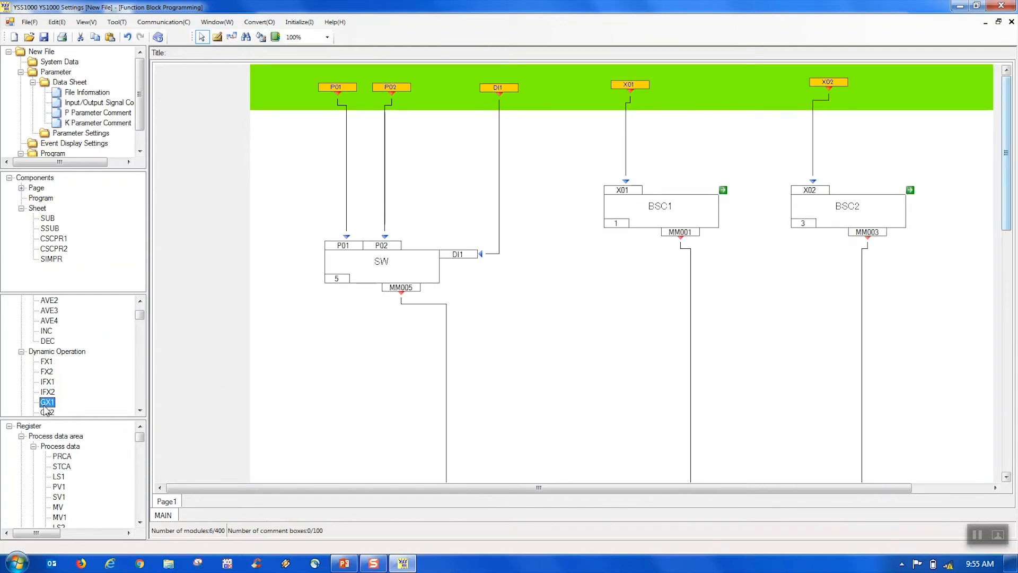
left_click_drag(47, 402, 866, 360)
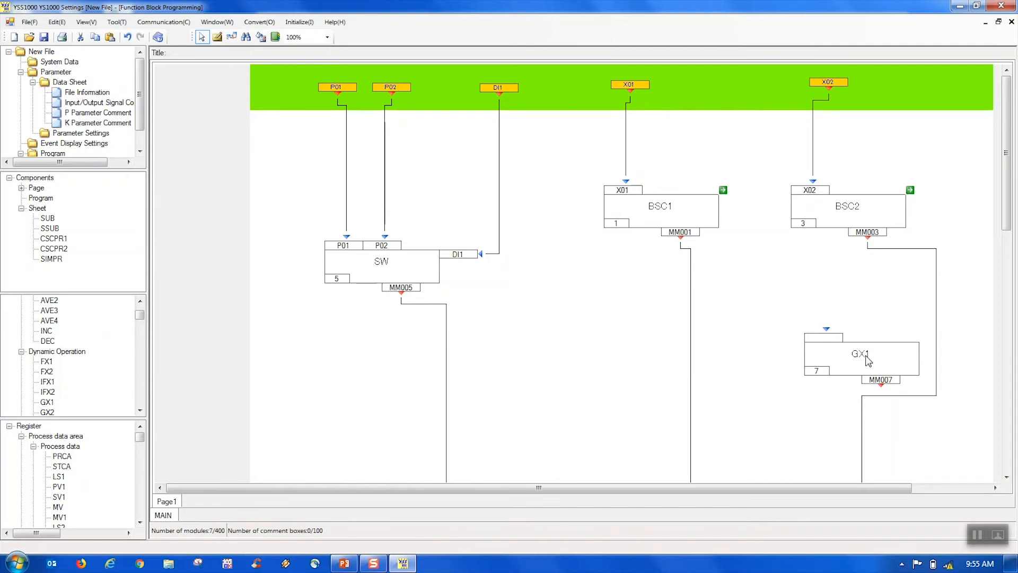
Connect the BSC2 output to the GX1 input, and rewire Y02 to take the GX1 output
left_click(856, 232)
left_click(820, 338)
left_click(872, 383)
left_click_drag(1006, 220, 961, 514)
left_click(999, 467)
left_click(1001, 471)
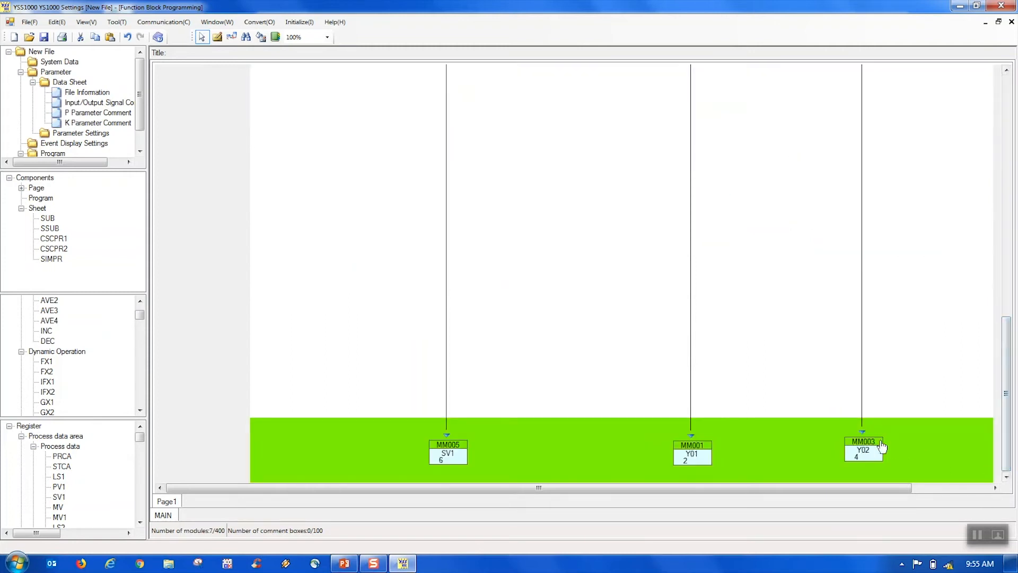
scroll(864, 447, "up", 6)
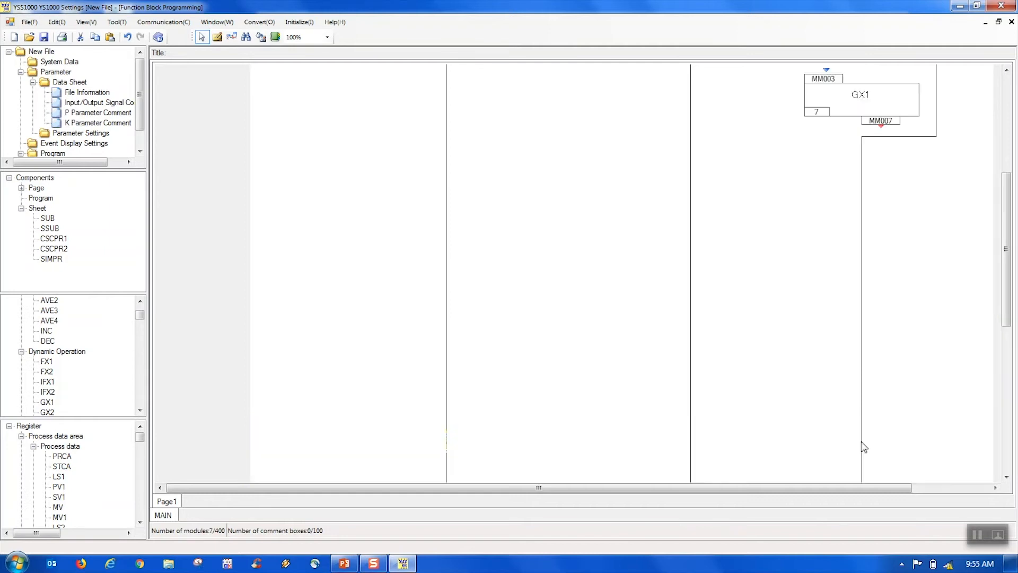
left_click(866, 122)
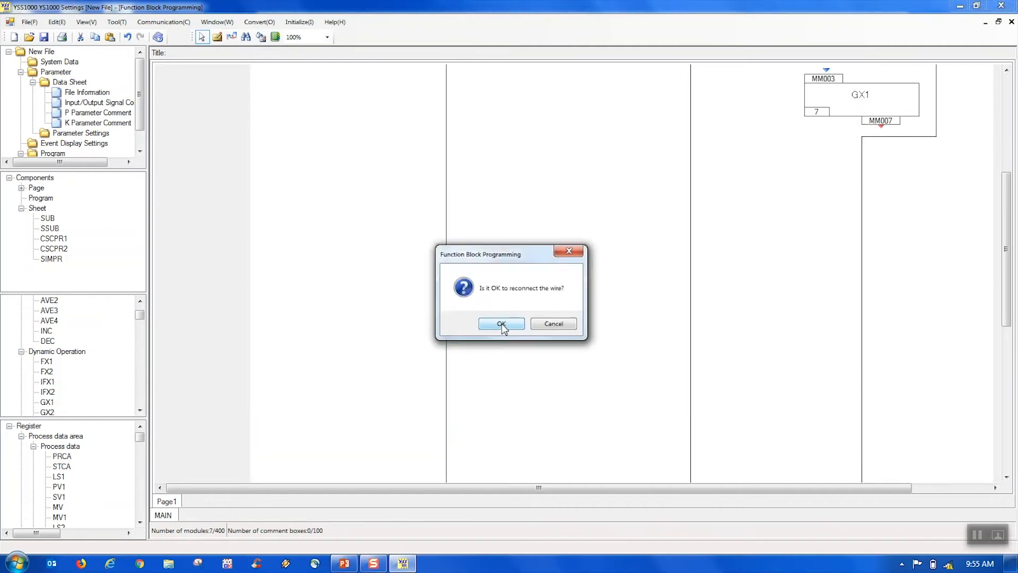
left_click(502, 324)
scroll(881, 371, "up", 5)
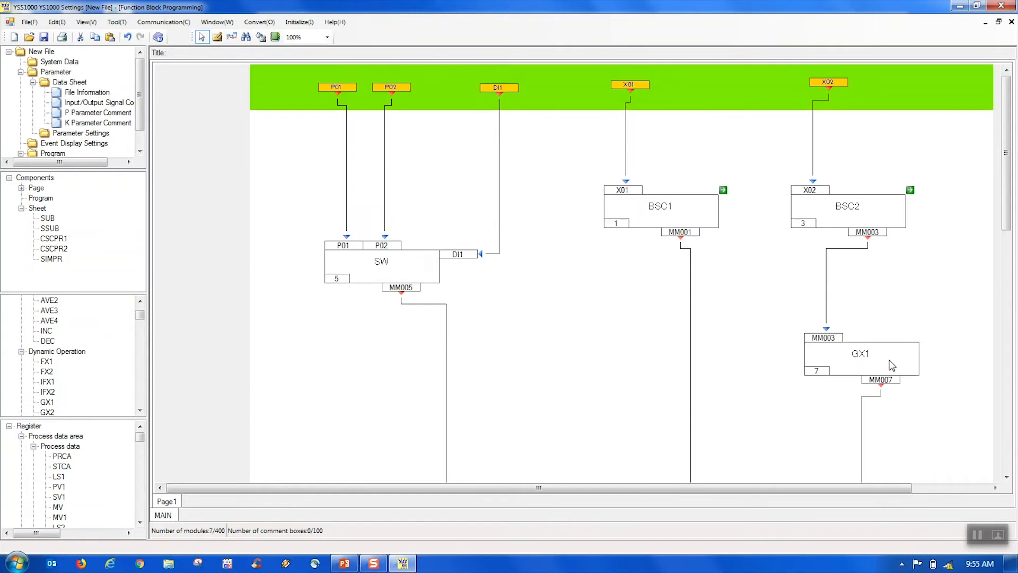
Examine the execution numbers of the GX1 module and the Y01 and Y02 output registers
scroll(891, 365, "down", 2)
scroll(741, 339, "down", 5)
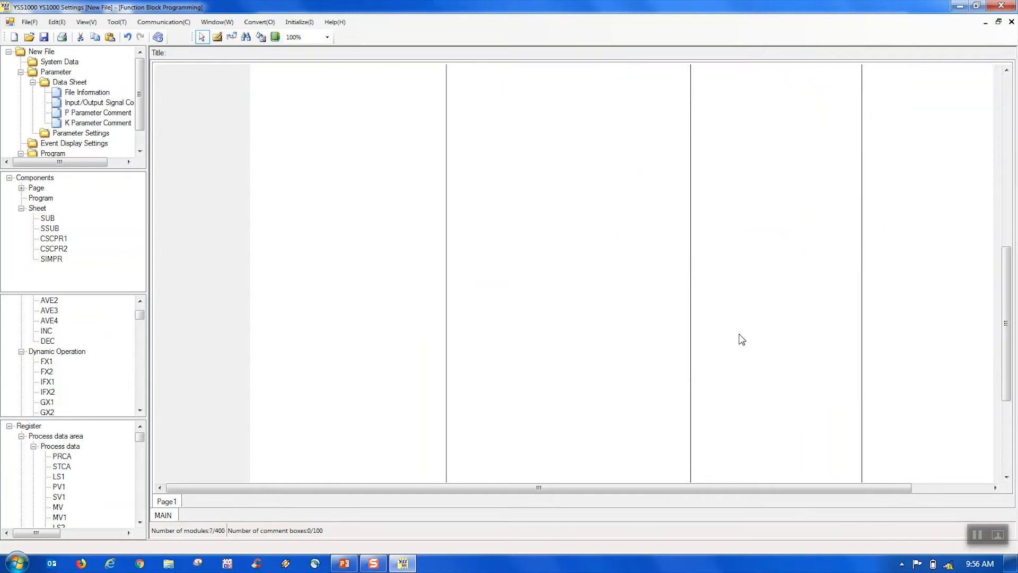
scroll(741, 339, "down", 3)
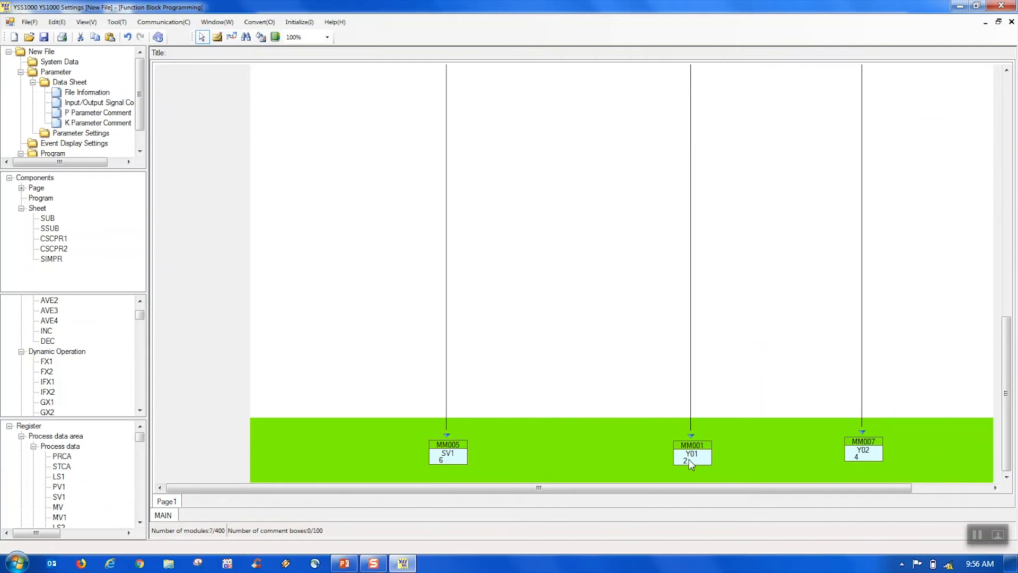
scroll(783, 301, "up", 8)
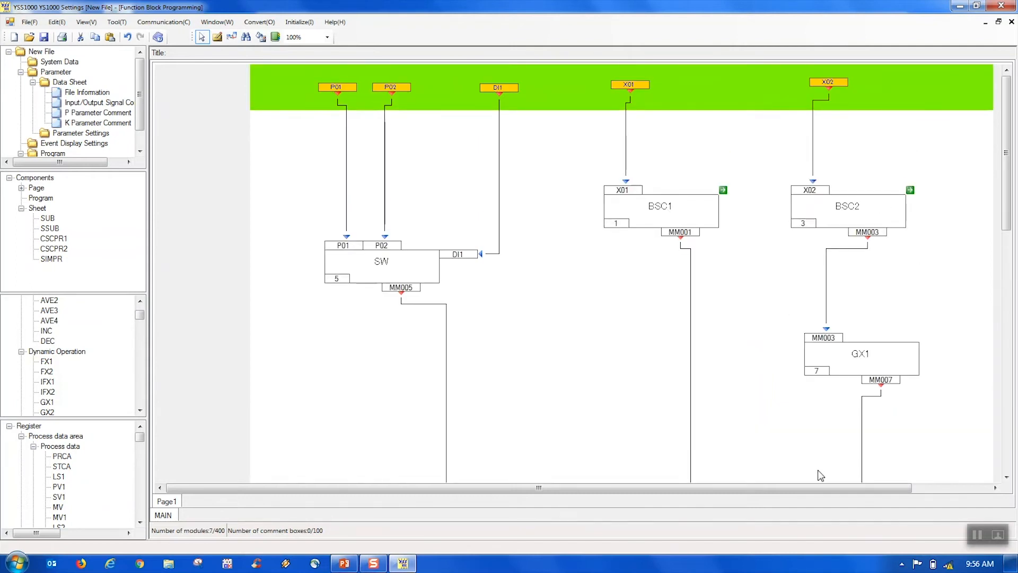
scroll(818, 469, "down", 7)
scroll(817, 457, "down", 1)
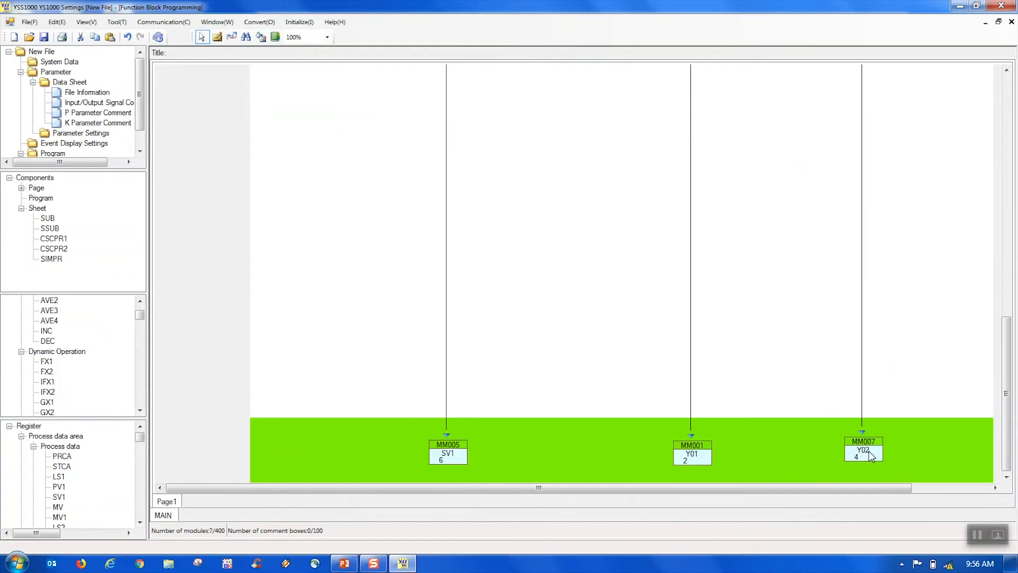
scroll(897, 263, "up", 8)
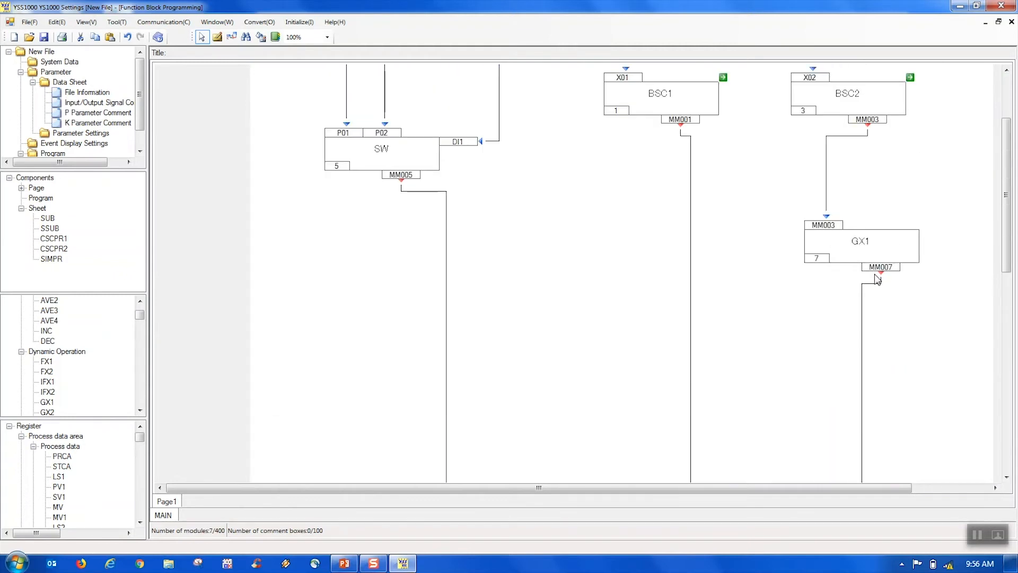
scroll(891, 271, "up", 2)
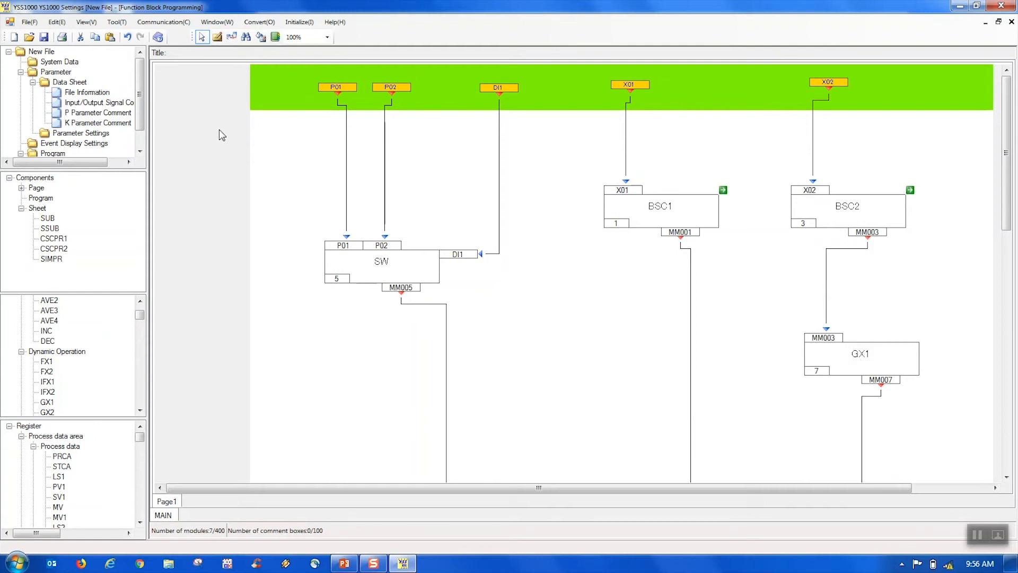
Change the execution order so that GX1 runs fourth, directly after BSC2 and before Y02
left_click(228, 38)
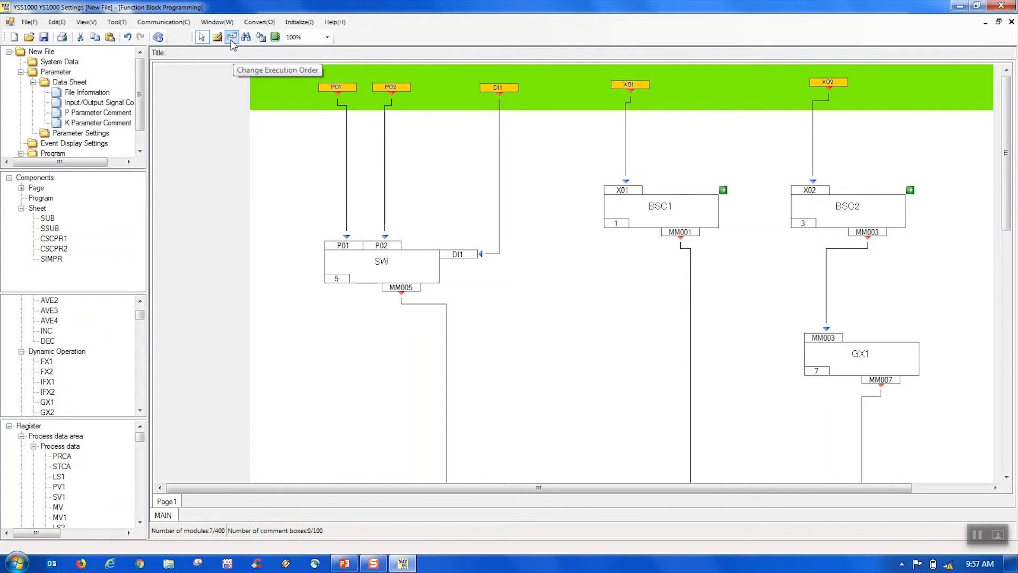
left_click(232, 41)
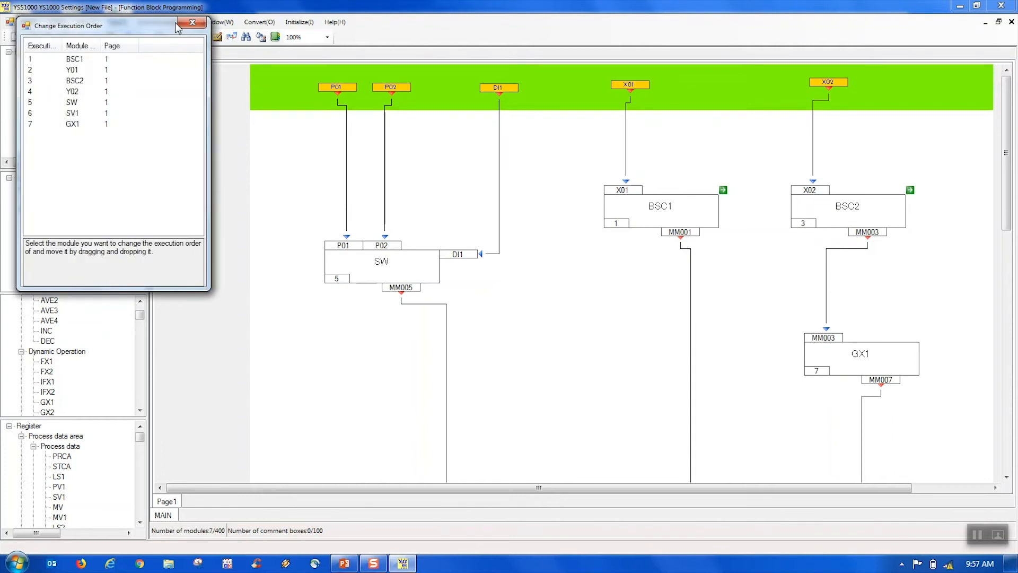
left_click_drag(145, 32, 667, 137)
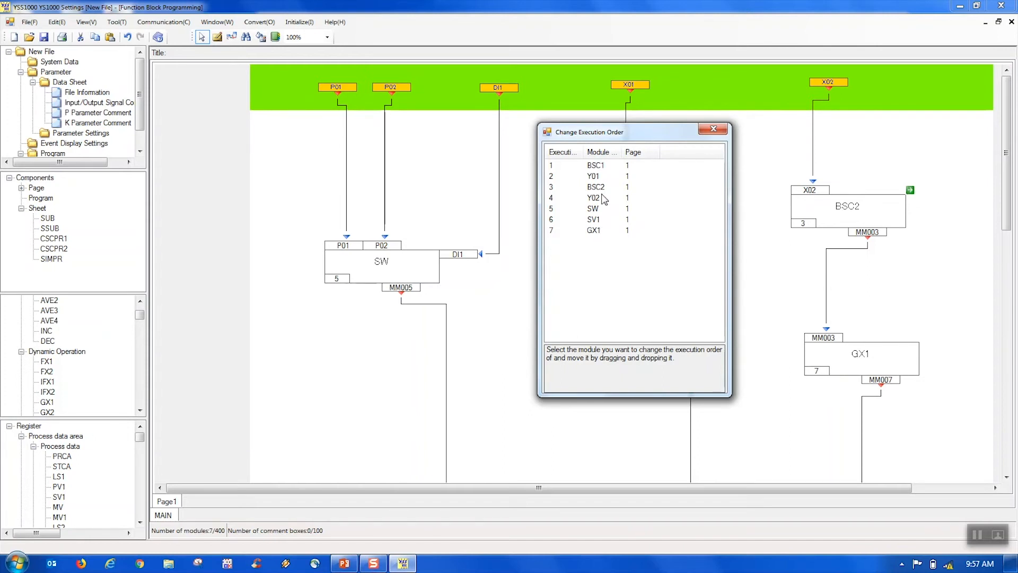
left_click(594, 231)
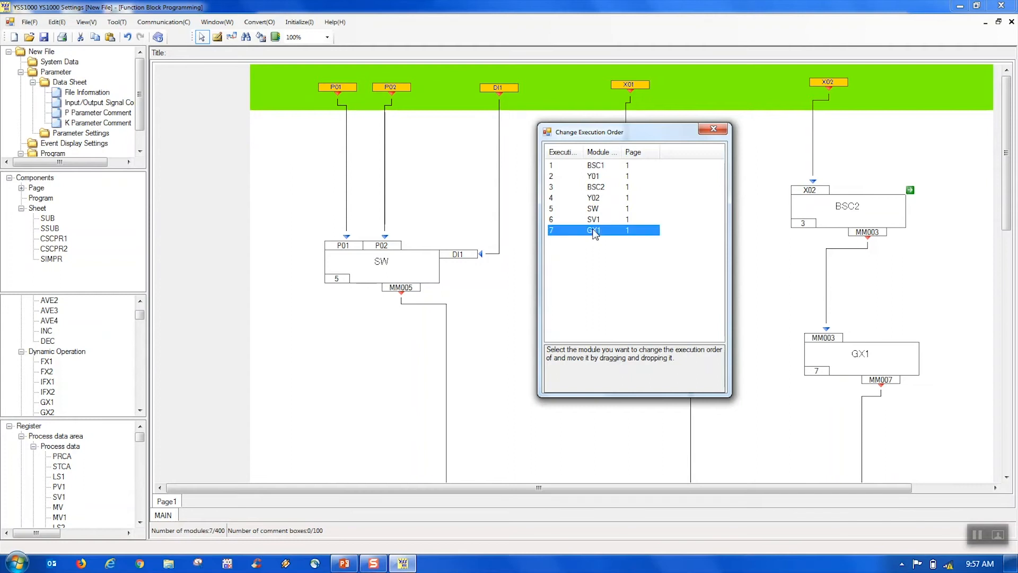
left_click_drag(592, 229, 592, 197)
left_click(532, 325)
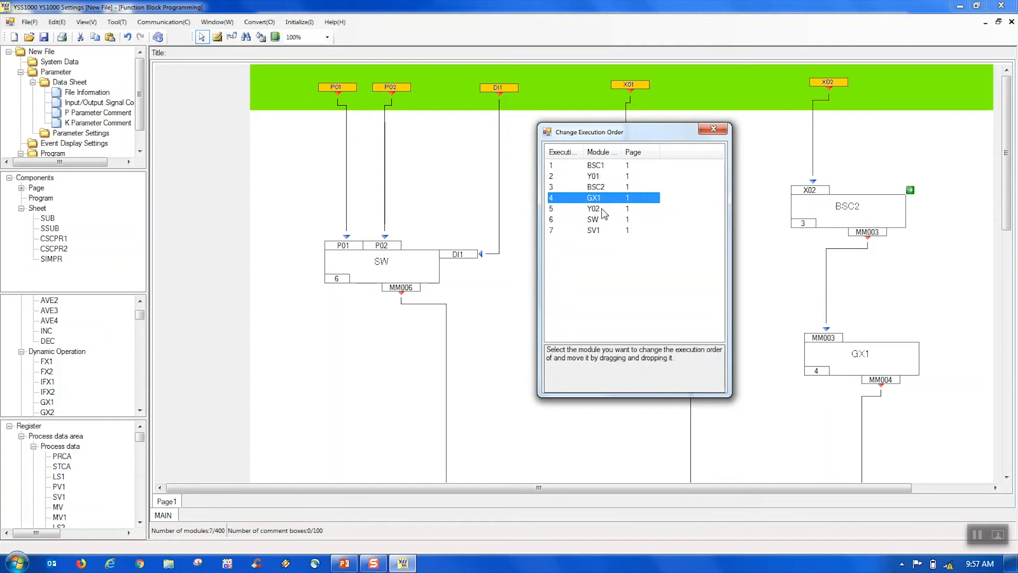
left_click(713, 130)
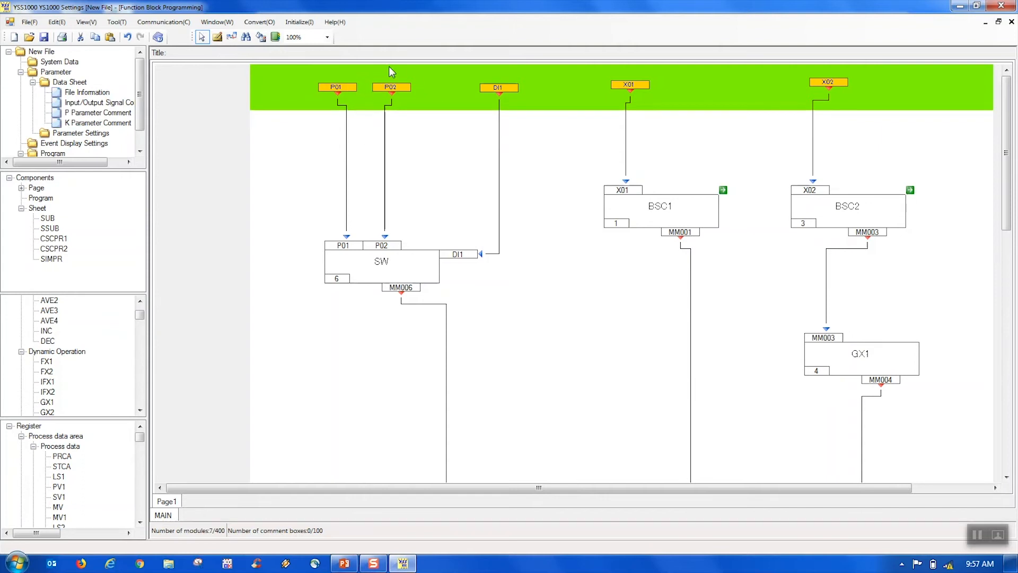
In the P SCALE parameter settings, set the scale high for the P1 and P2 registers to 5000
double_click(82, 135)
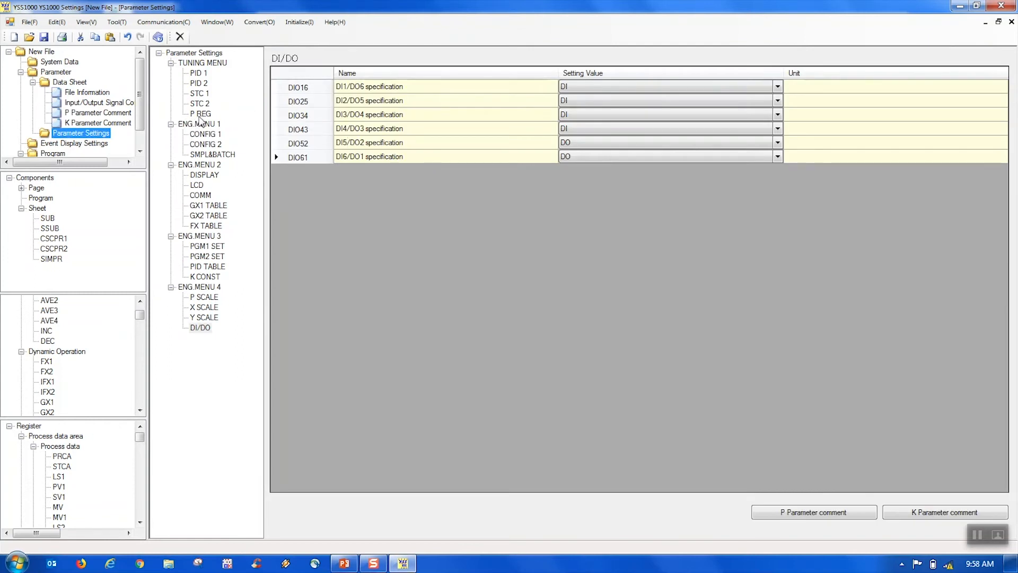
left_click(207, 297)
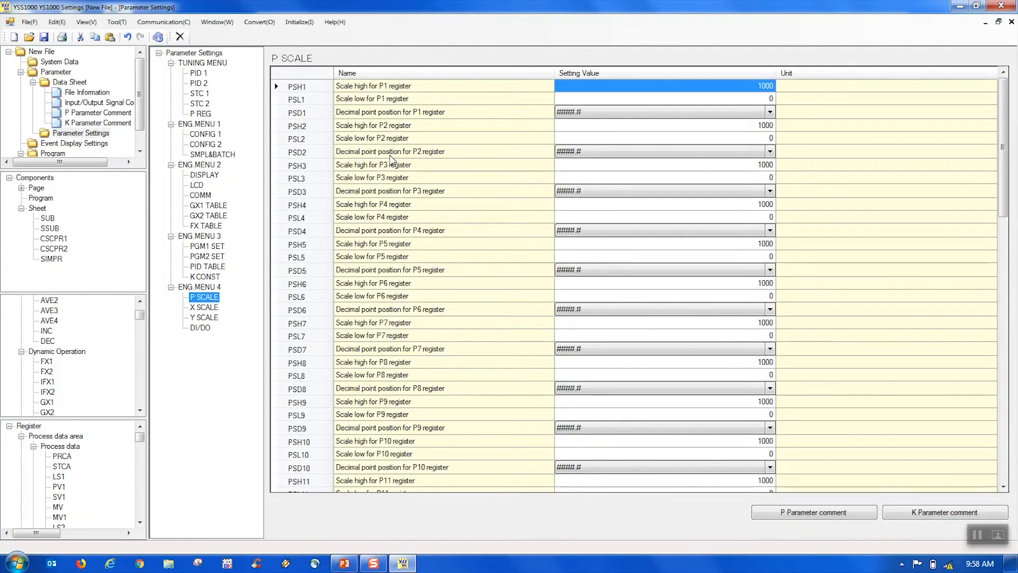
left_click(765, 85)
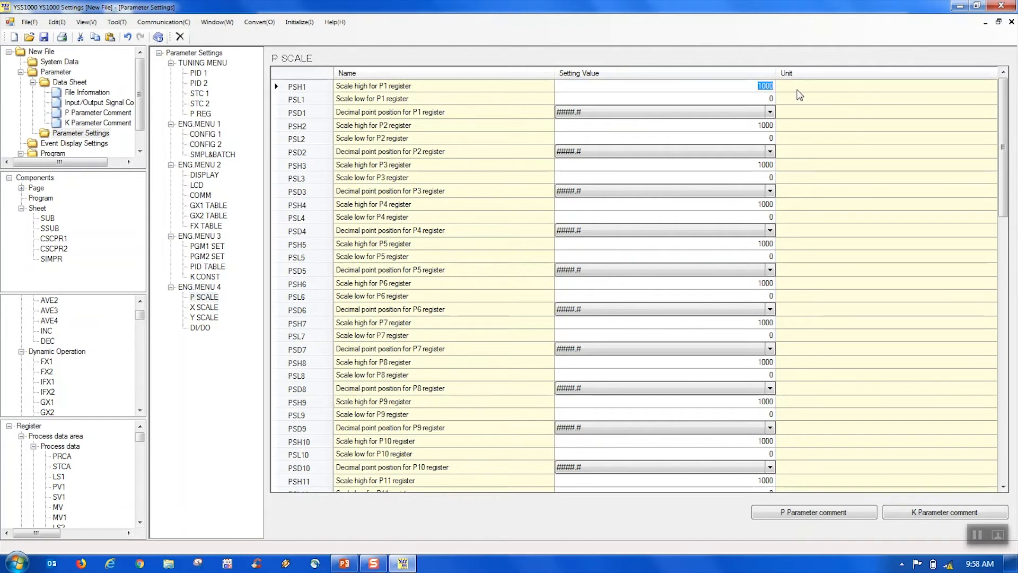
type("5000")
key("Return")
left_click(749, 126)
type("5000")
key("Return")
In the P REG settings, set variable parameter P01 to 400.0 and enter the value for P02
left_click(209, 113)
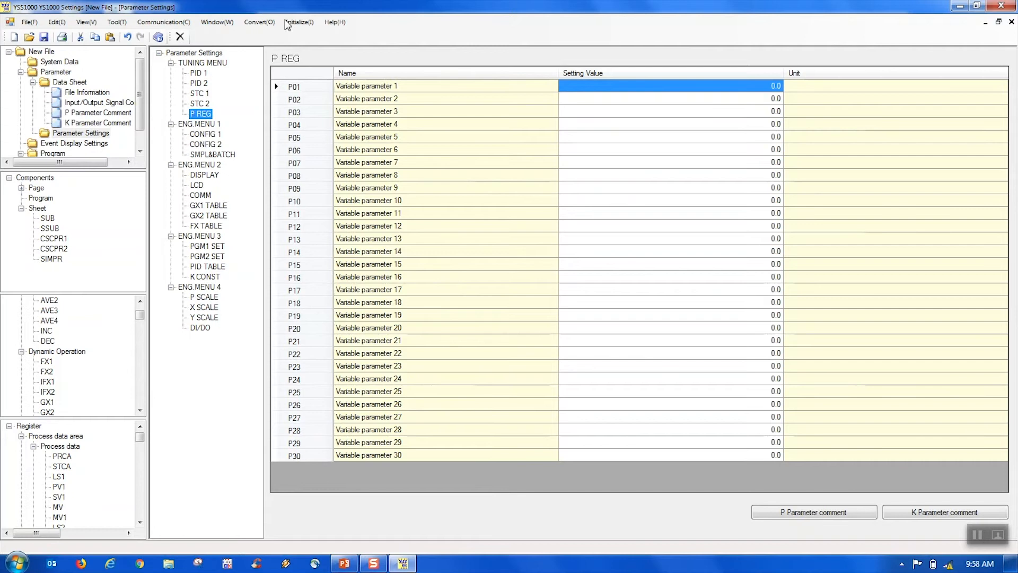
left_click(727, 85)
type("40")
key("Return")
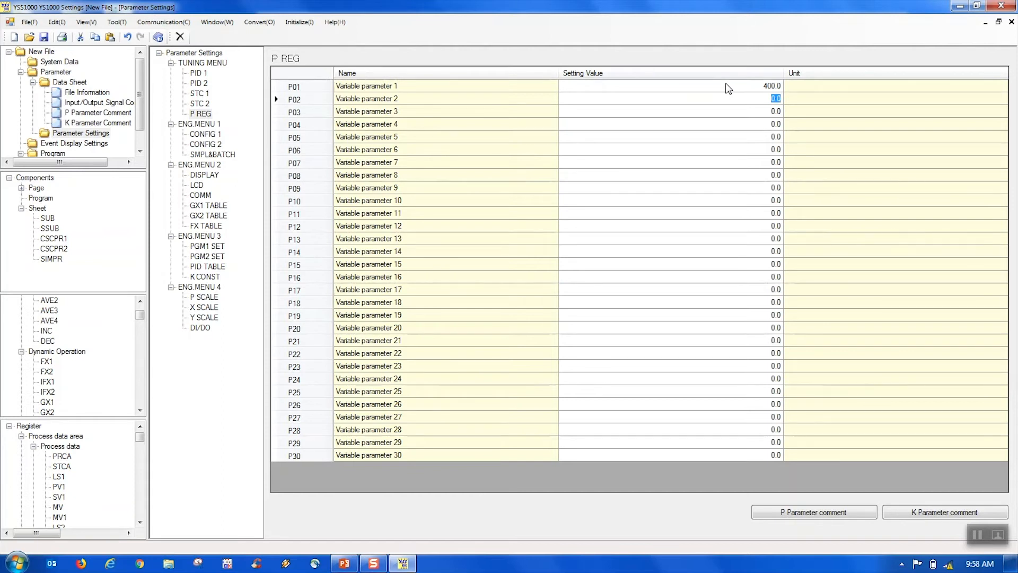
type("1")
key("Return")
left_click(692, 205)
Set Output 1 of the GX1 table (GXO101) to 1.0
left_click(215, 207)
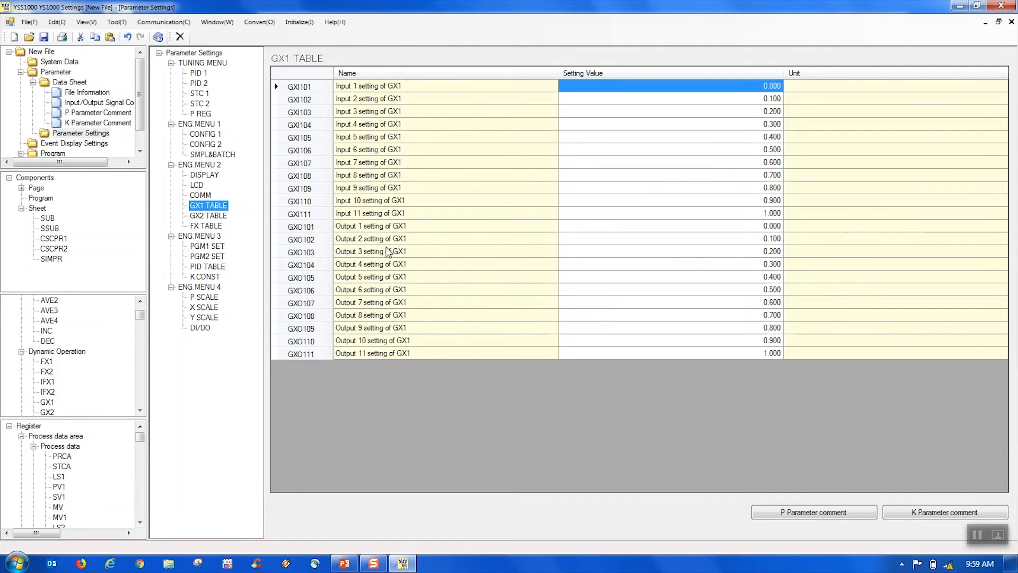
left_click(772, 227)
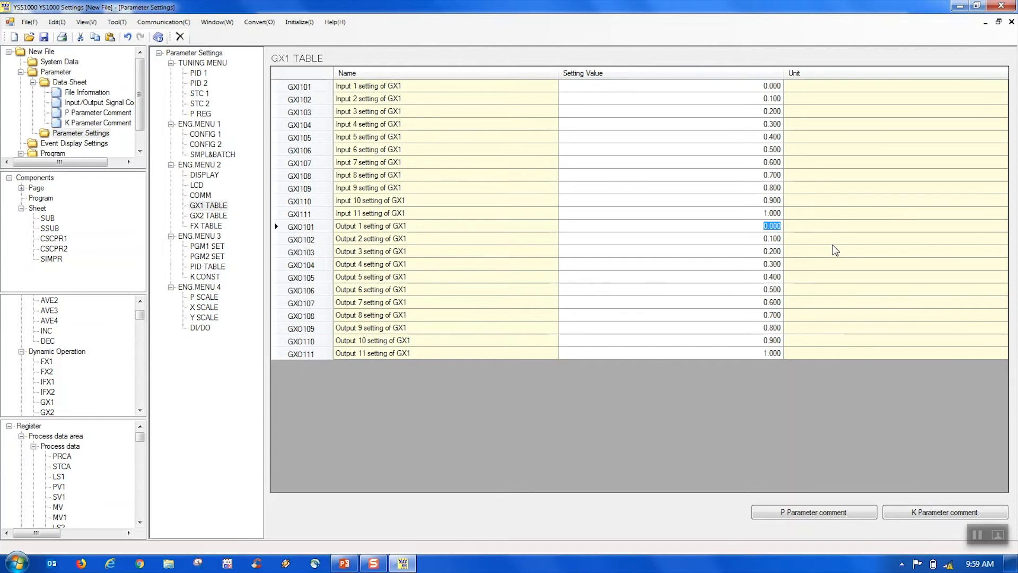
type("1.0")
key("Return")
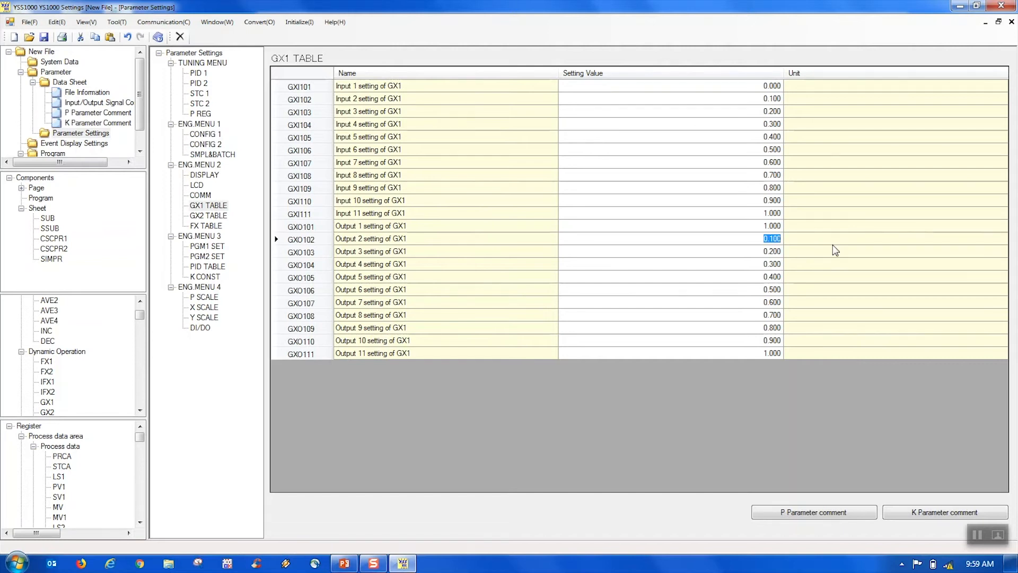
type("9")
key("Return")
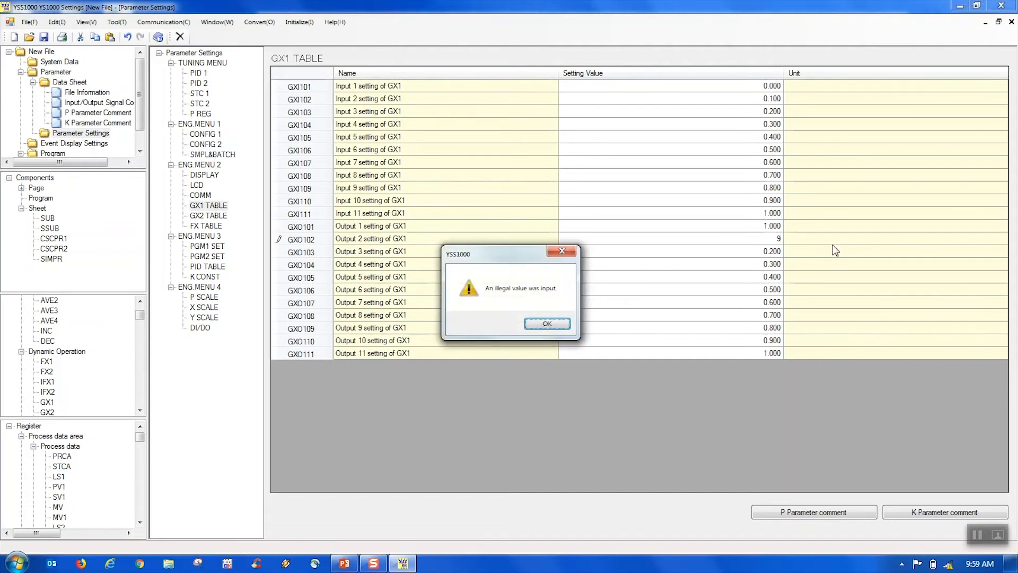
left_click(546, 323)
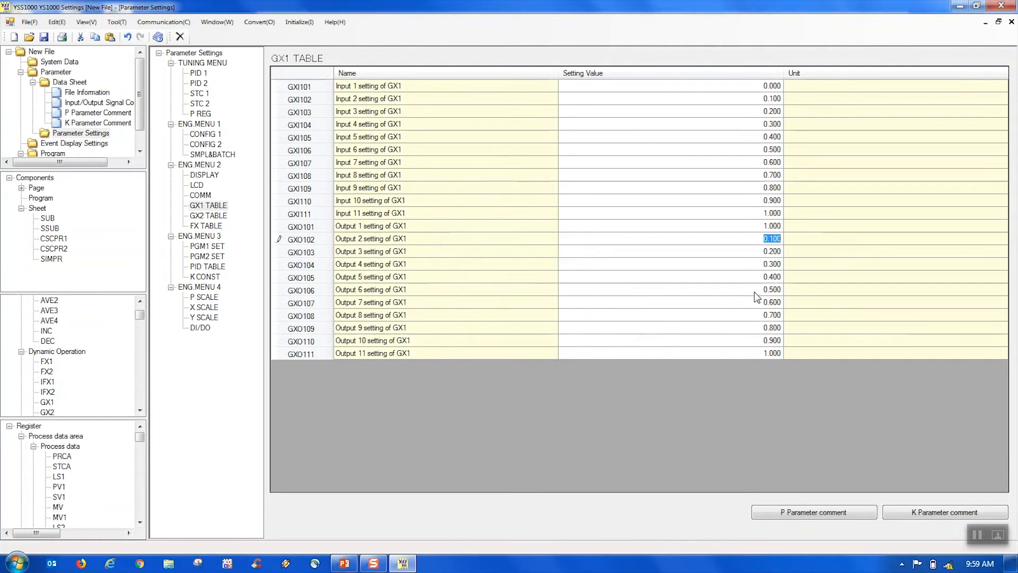
Set Outputs 2, 3 and 4 of the GX1 table to 0.9, 0.8 and 0.7
left_click(776, 239)
left_click_drag(753, 243, 805, 238)
type("0.9")
key("Return")
type("0.8")
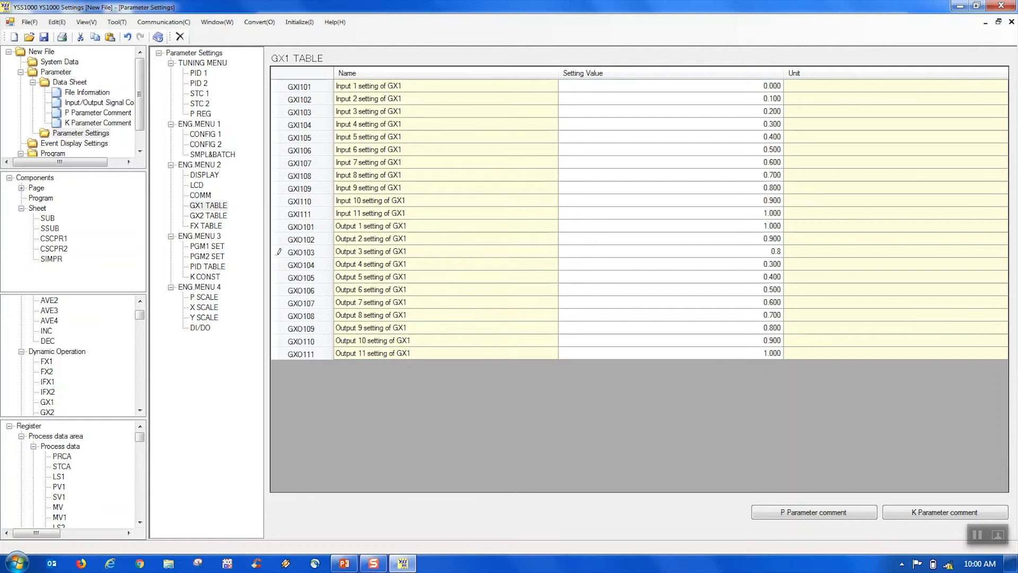
key("Return")
type("0.70")
key("Return")
Set Outputs 5, 6 and 7 of the GX1 table to 0.6, 0.5 and 0.4
type("0.60")
key("Return")
key("Return")
type("0.5")
key("Return")
key("Up")
type("0.4")
key("Return")
Set Outputs 8 to 11 of the GX1 table to 0.3, 0.2, 0.1 and 0.0, and close the parameter settings saving the changes
type("0.3")
key("Return")
type("0.2")
key("Return")
type("0.1")
key("Return")
type("0.0")
key("Return")
left_click(1012, 22)
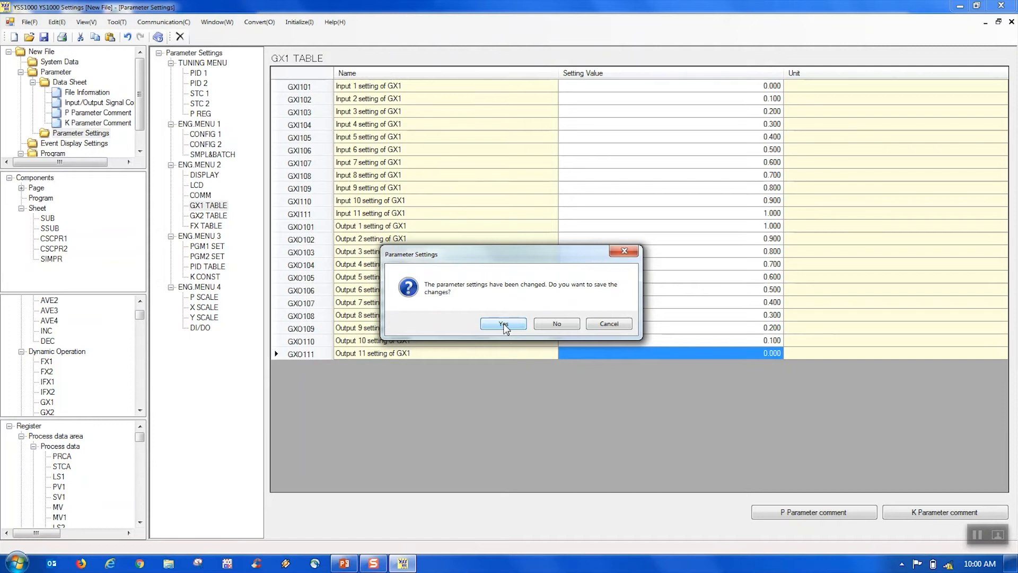
left_click(503, 324)
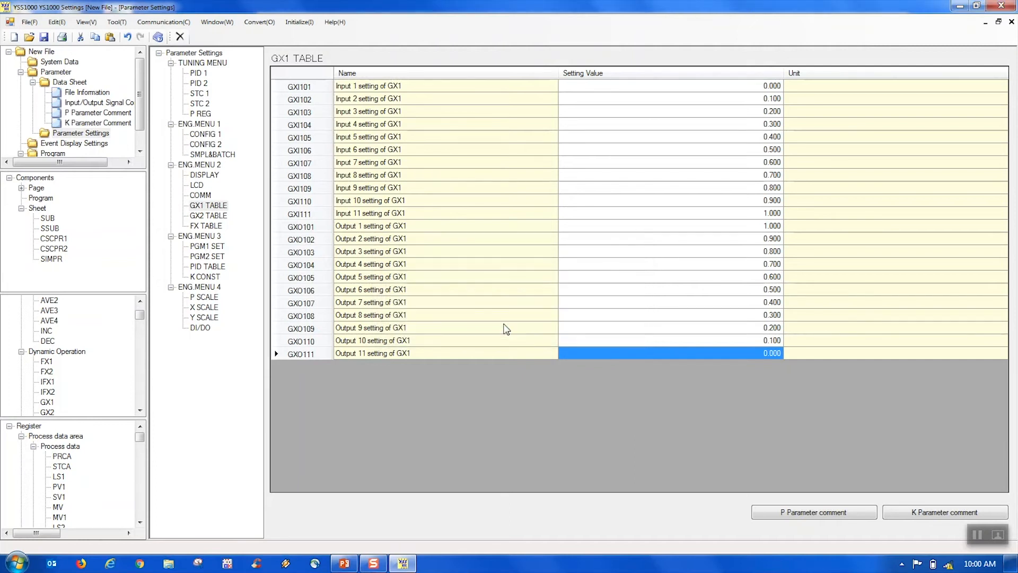
Save the configuration as test, replacing the existing file, and close the function block program with its changes saved
type("test")
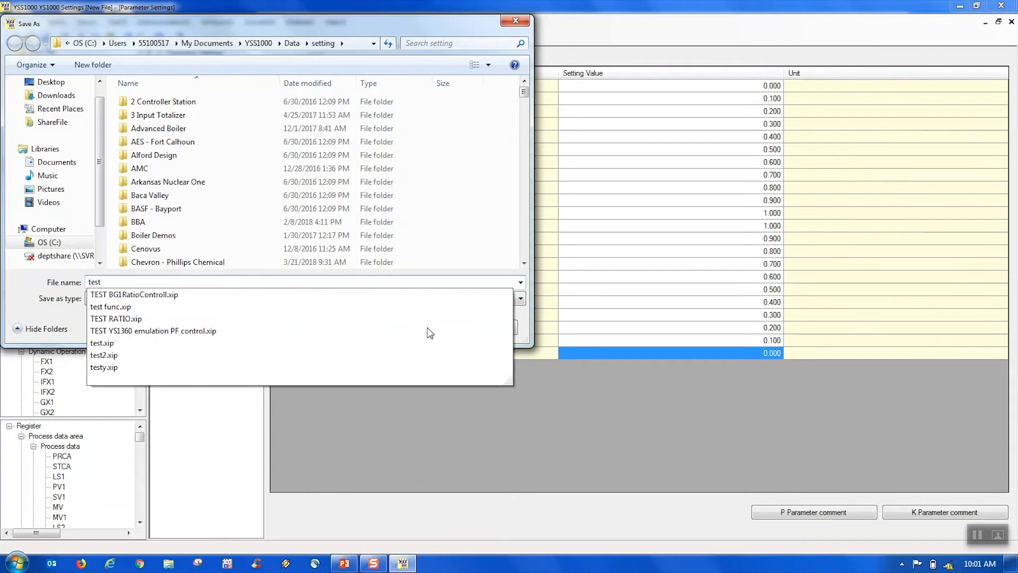
left_click(430, 332)
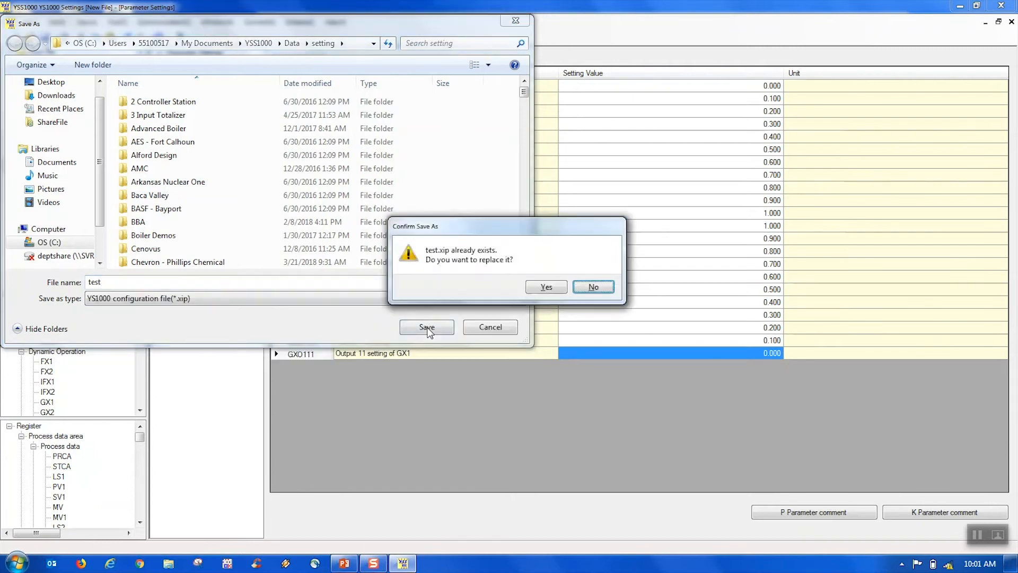
left_click(543, 288)
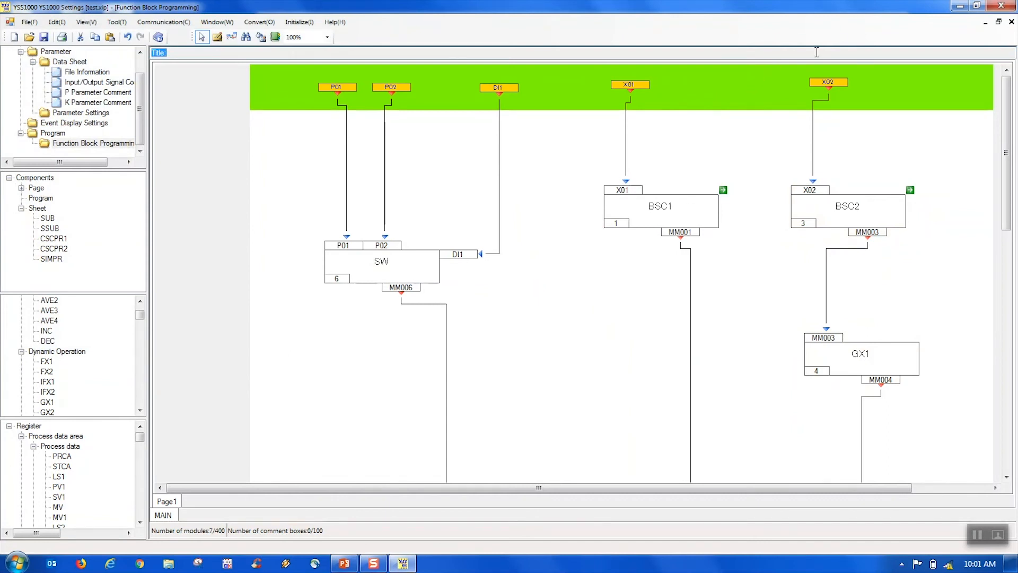
left_click(1011, 22)
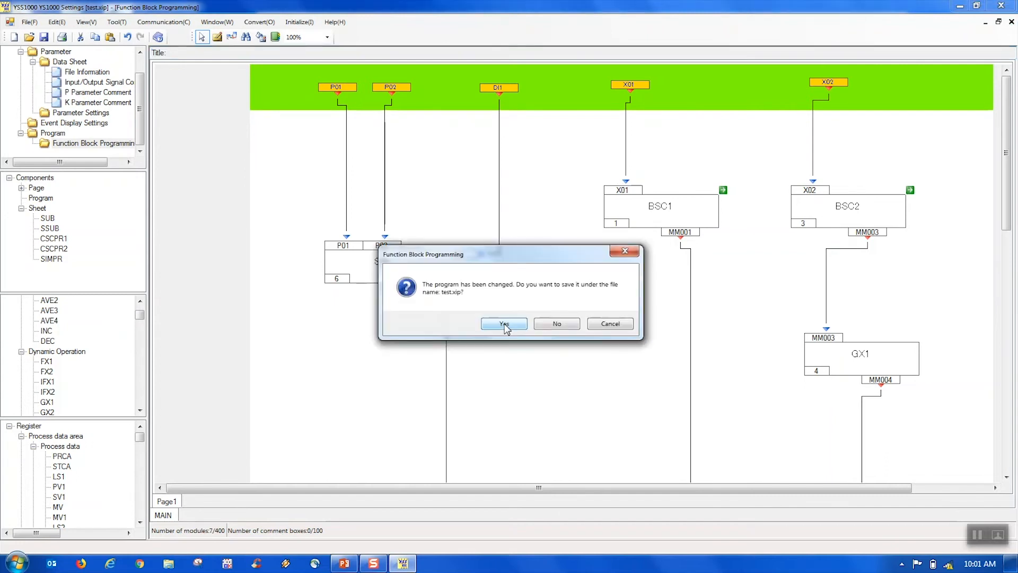
left_click(504, 324)
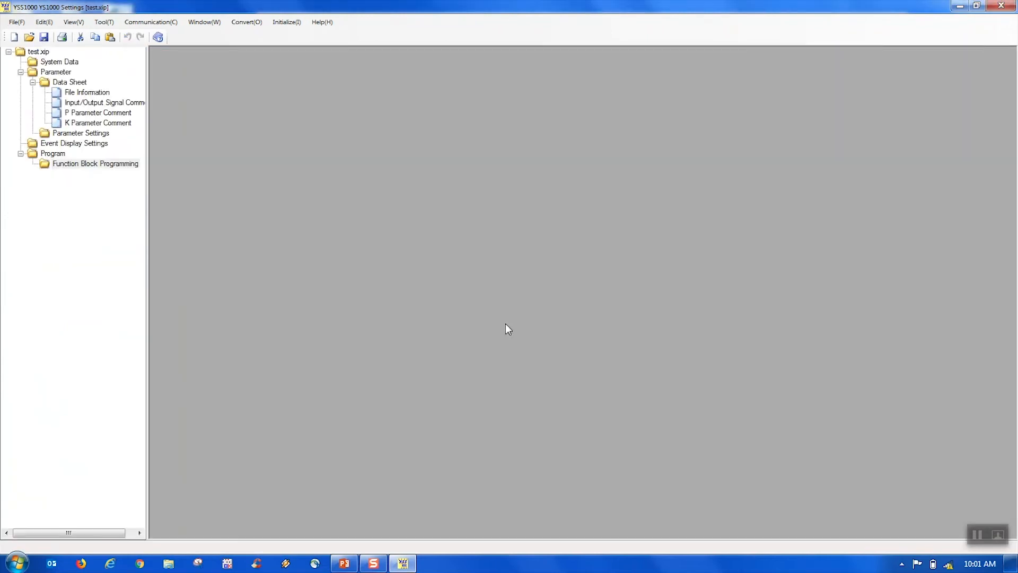
Stop the YS1700 controller and download all data to it, continuing with the user program name test
left_click(155, 24)
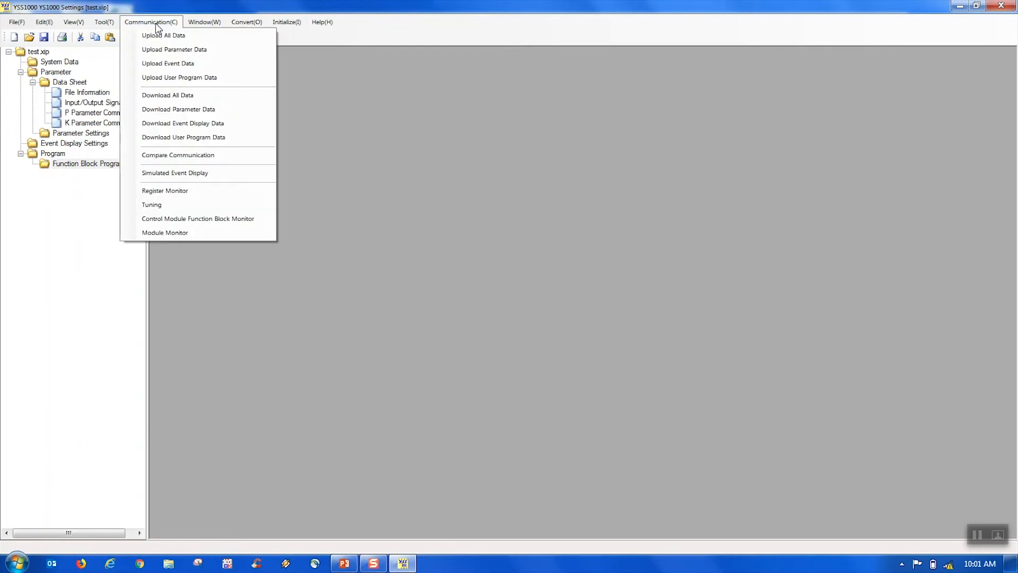
left_click(217, 99)
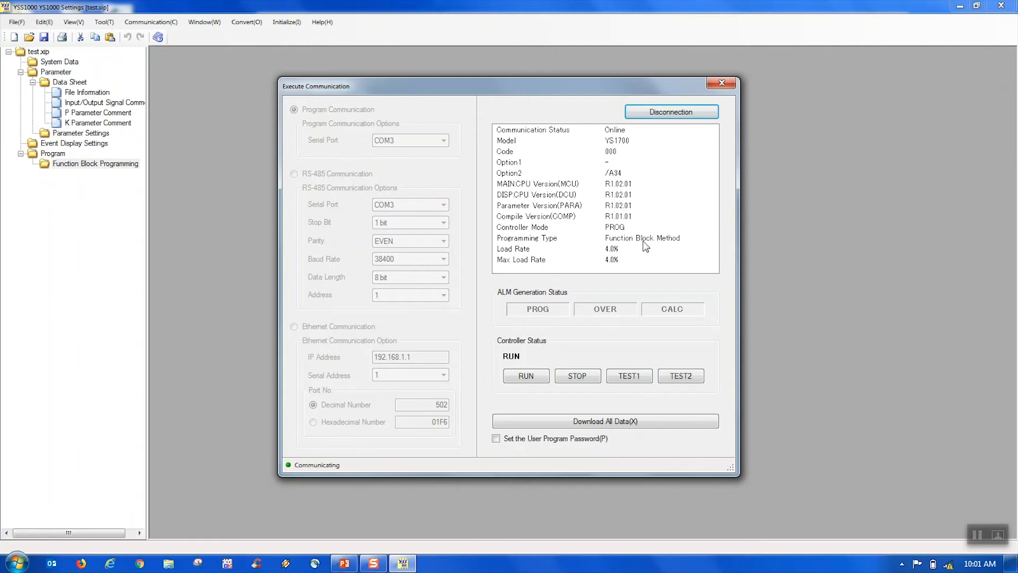
left_click(587, 380)
left_click(589, 424)
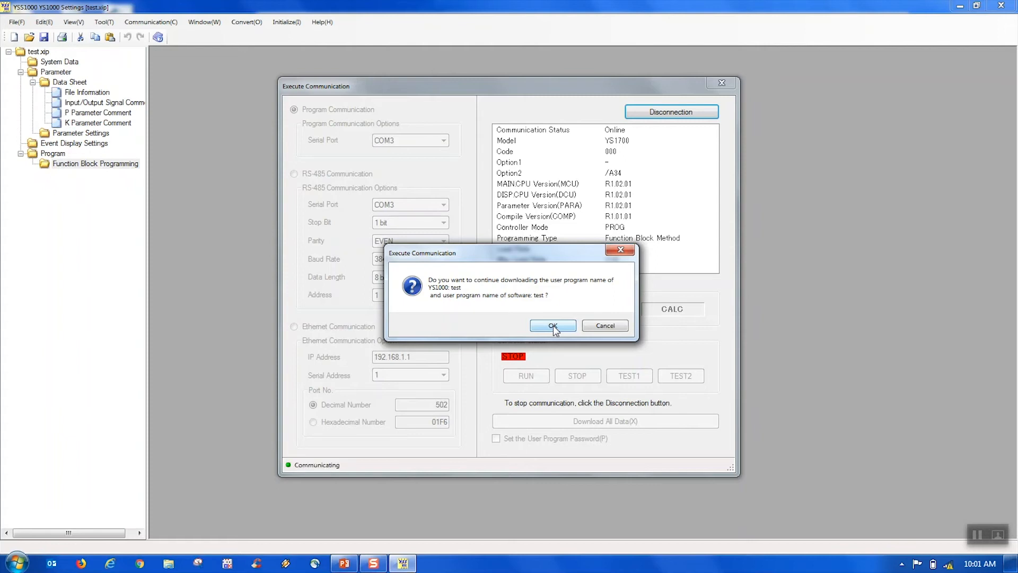
left_click(552, 325)
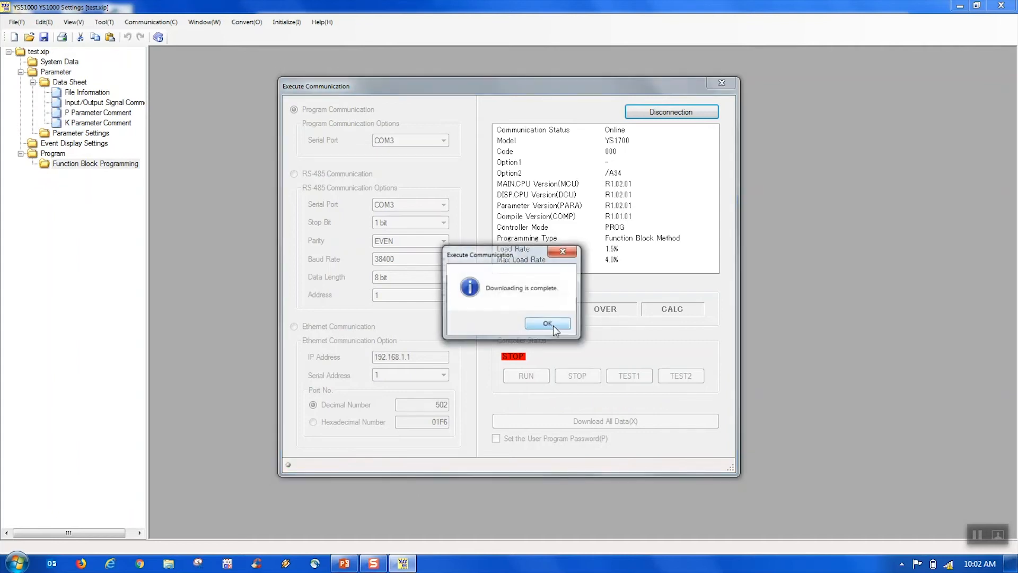
left_click(554, 329)
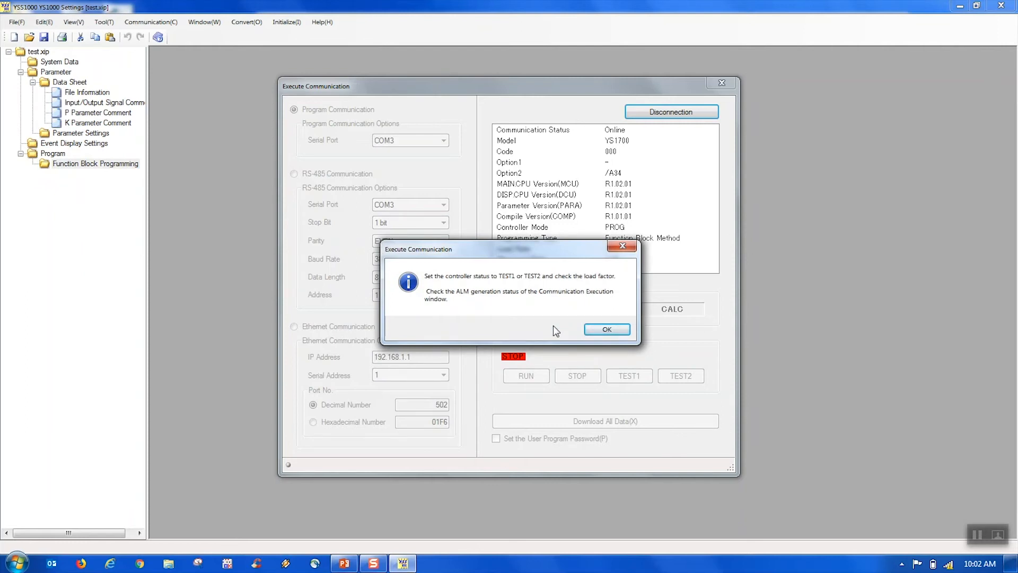
Acknowledge the load factor notice, set the controller status to RUN, and close the communication window
left_click_drag(509, 245, 533, 301)
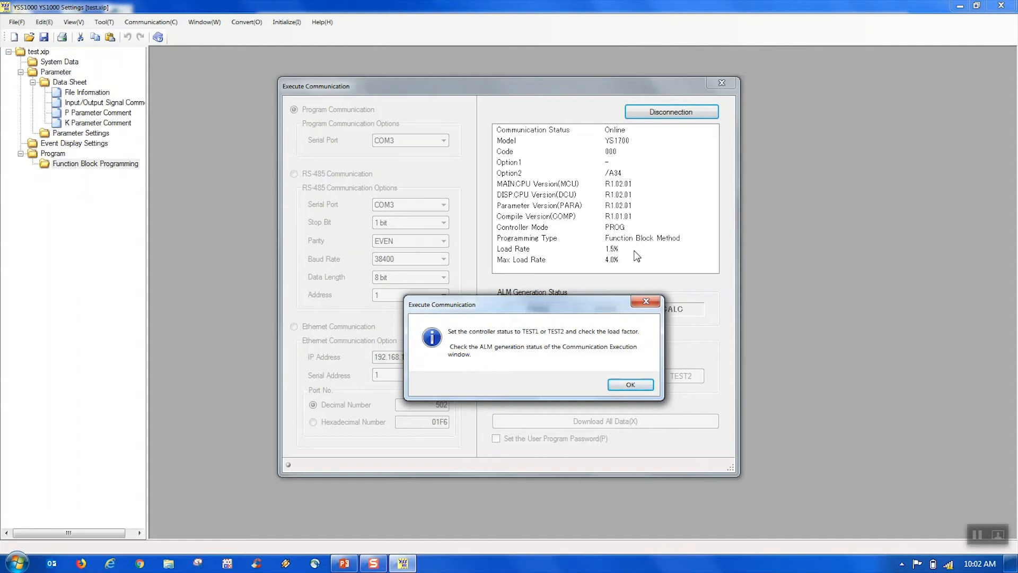
left_click(618, 385)
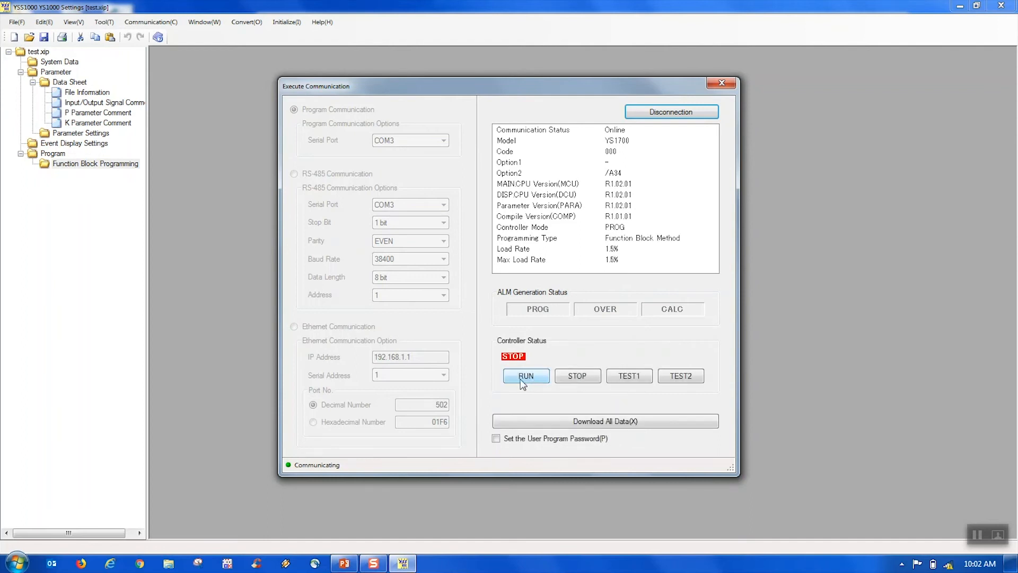
left_click(525, 377)
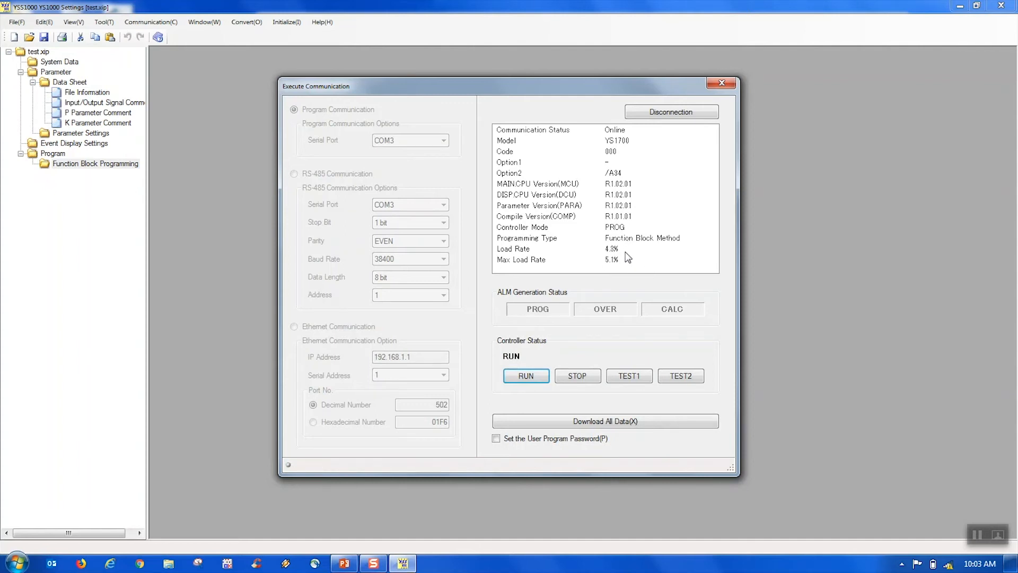
left_click(722, 83)
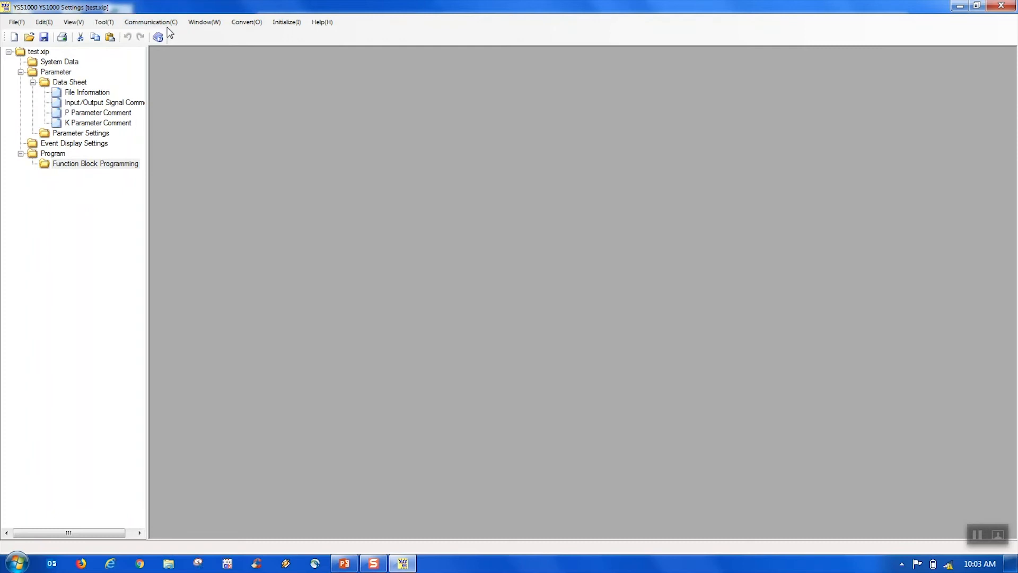
Start an online Tuning session with the connected YS1700
left_click(147, 24)
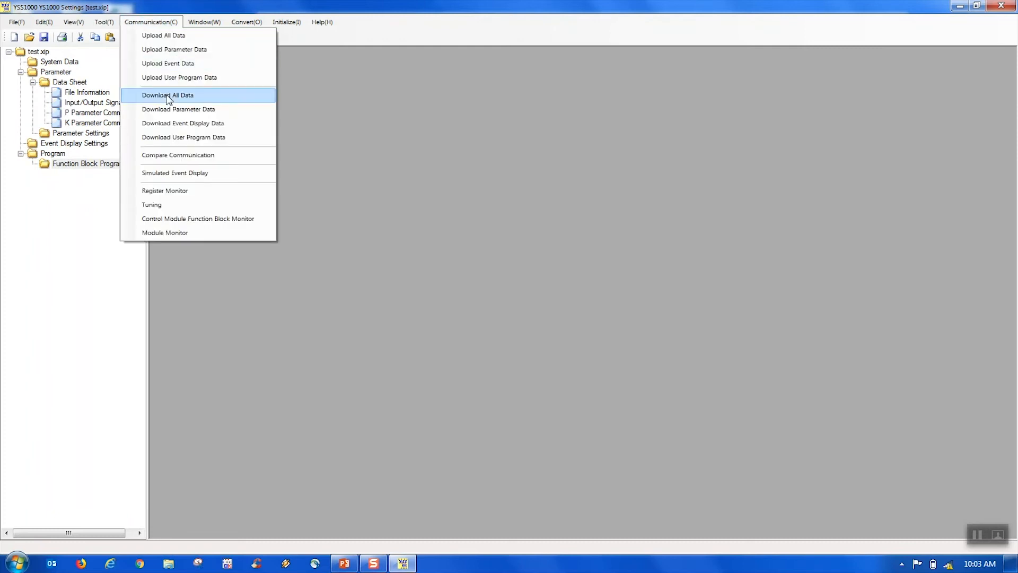
left_click(223, 206)
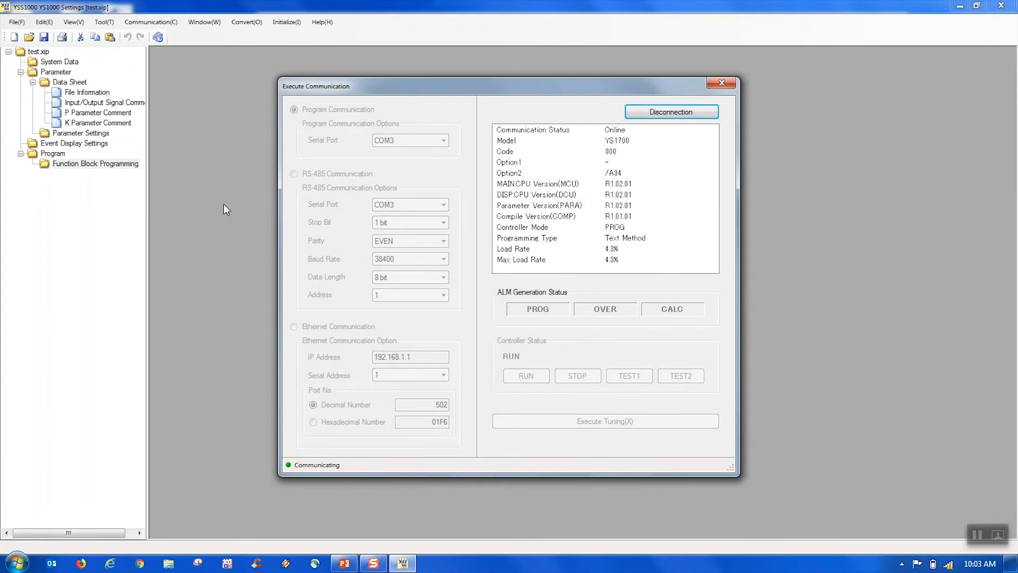
left_click(589, 422)
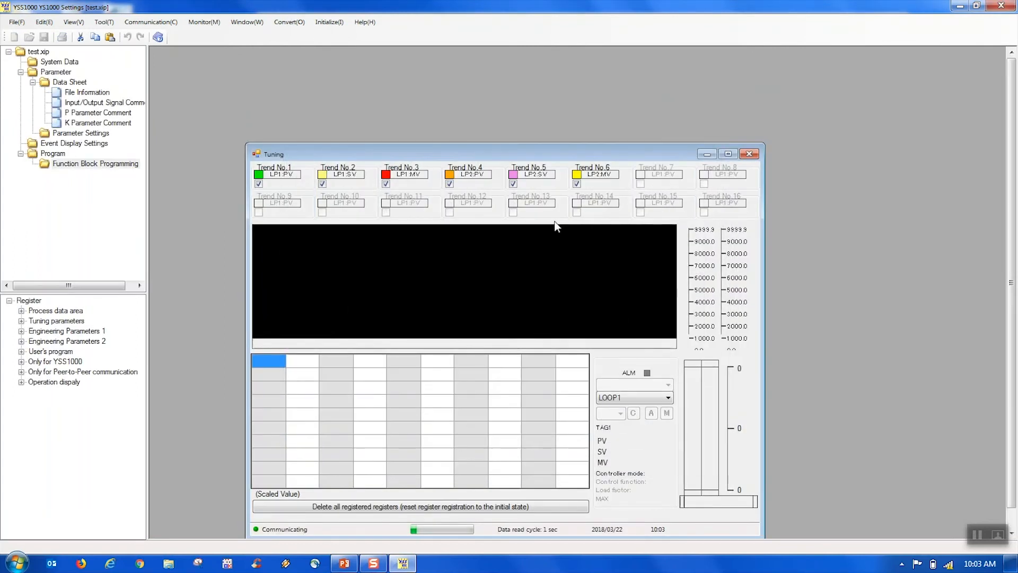
Hide trends 4, 5 and 6 for loop 2 and maximize the Tuning window
left_click(578, 183)
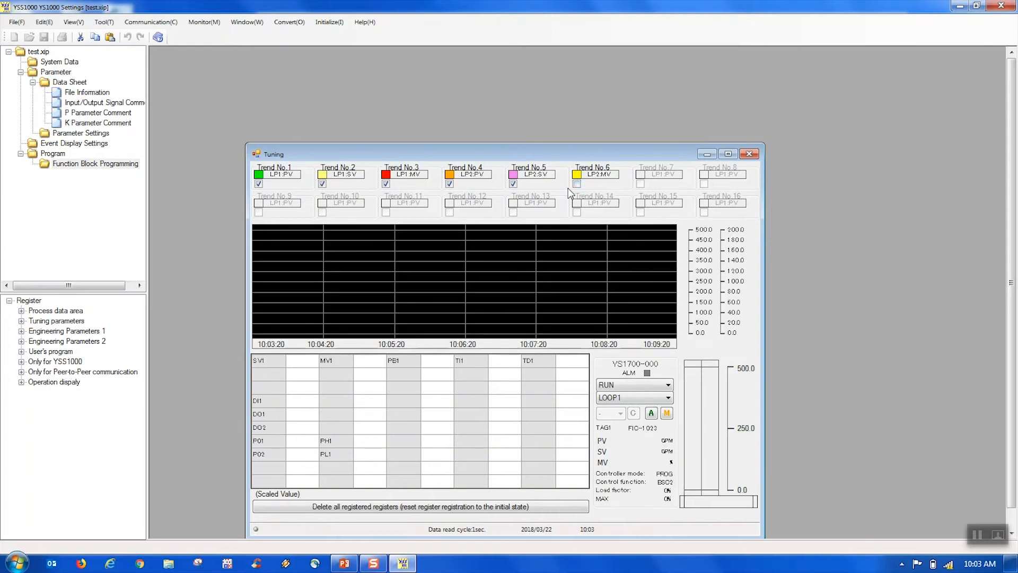
left_click(513, 183)
left_click(450, 184)
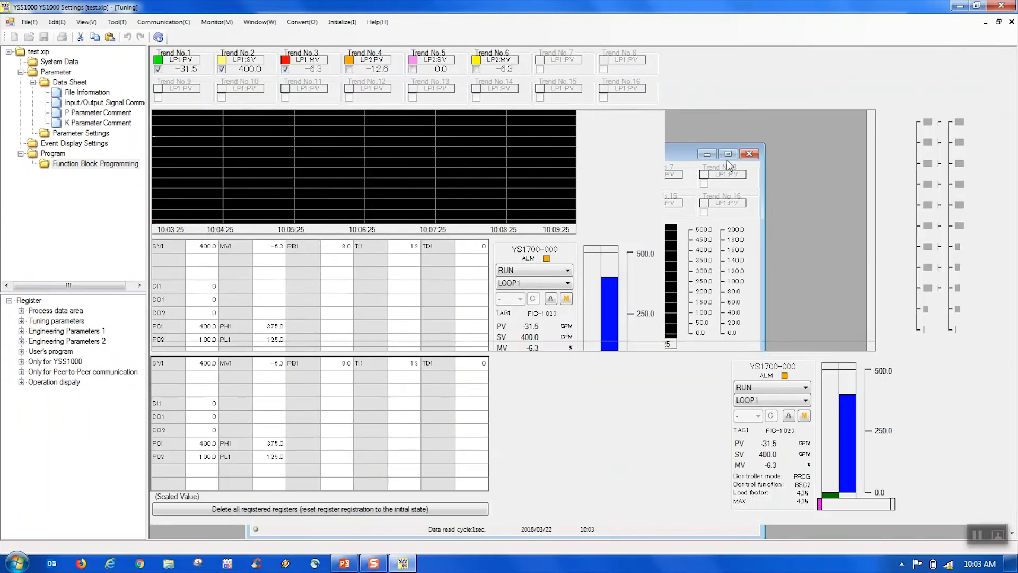
left_click(728, 154)
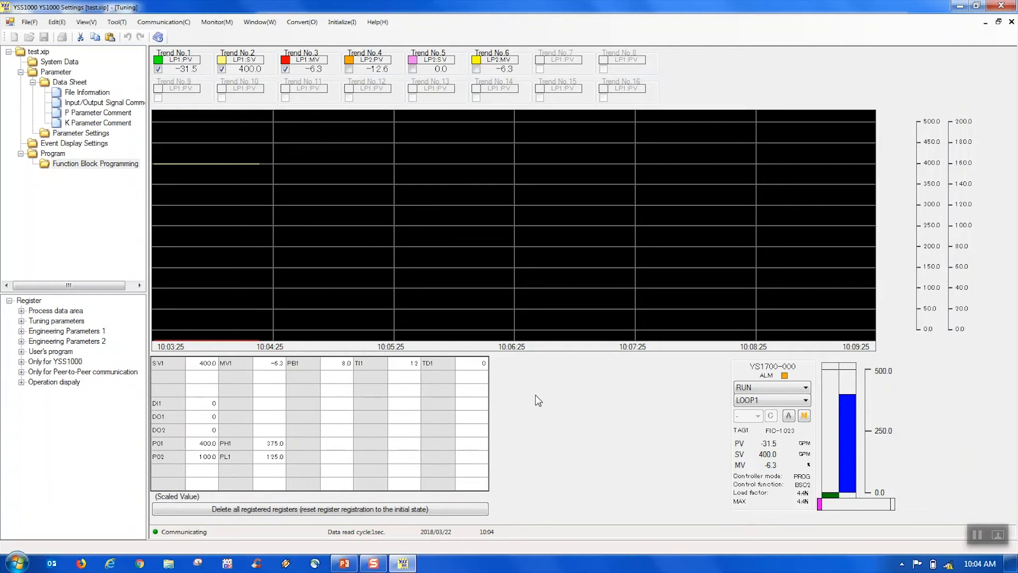
Put LOOP1 into automatic mode, then switch it to manual and back to automatic
left_click(788, 417)
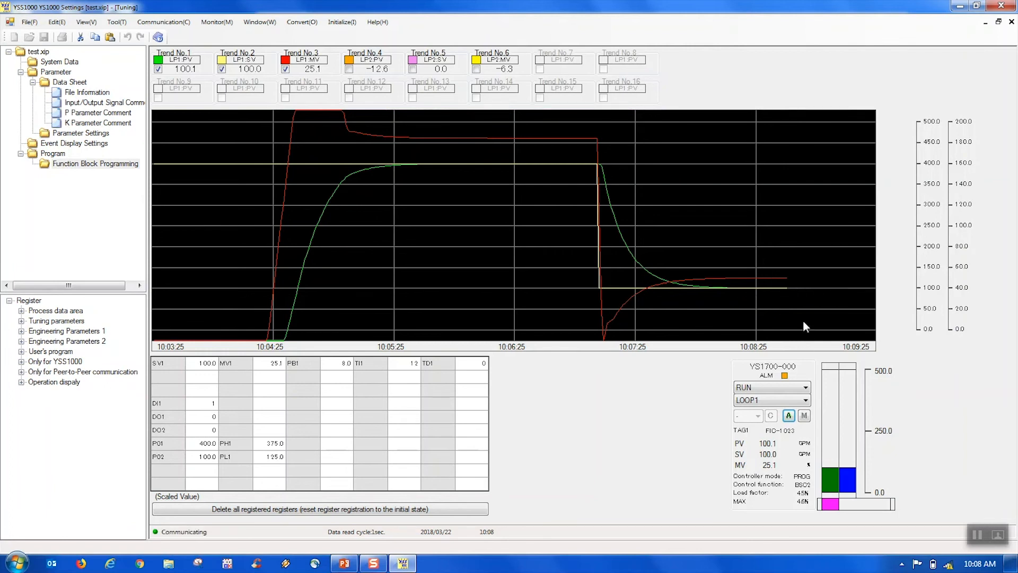
left_click(804, 416)
left_click(789, 417)
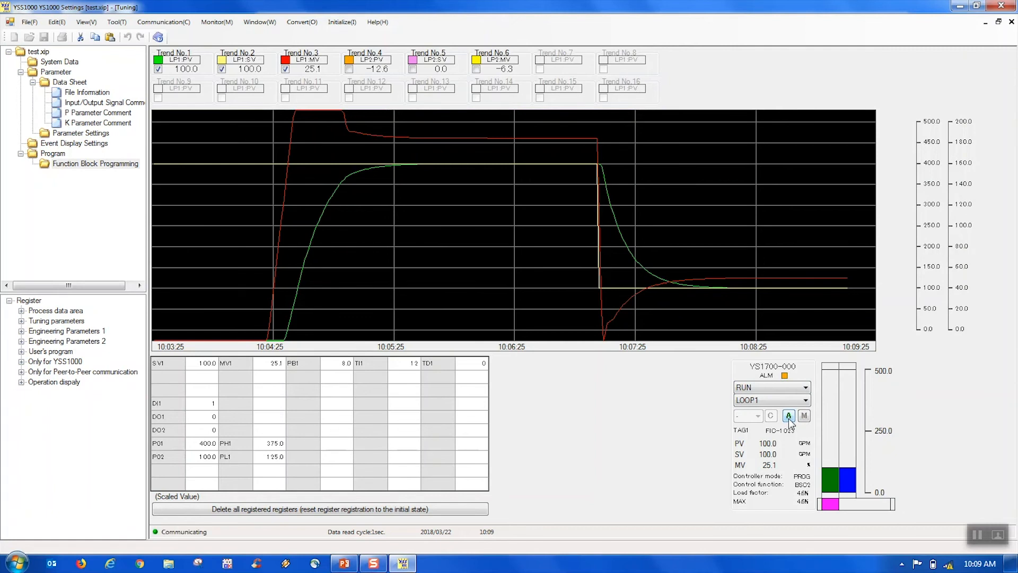
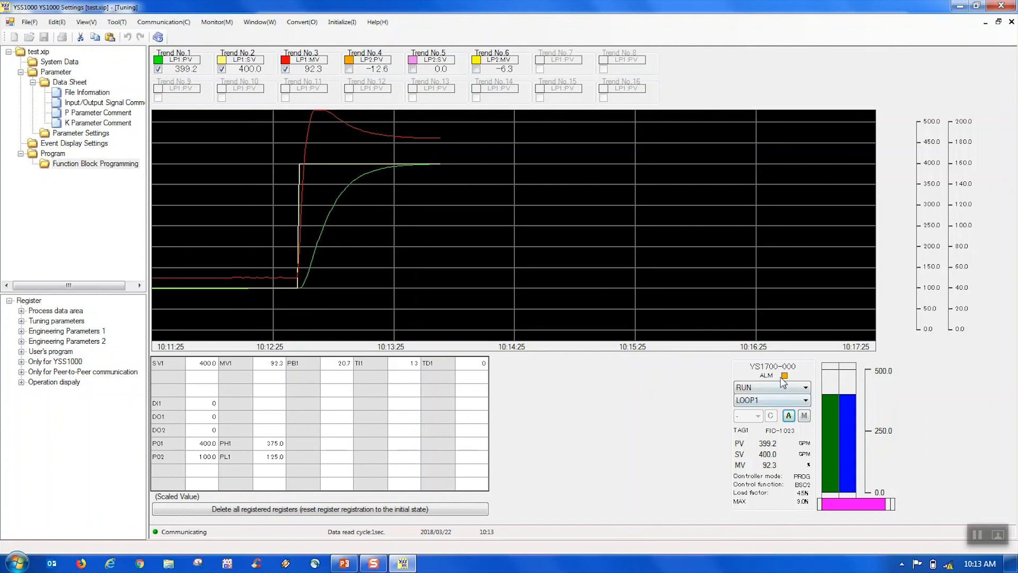
left_click(806, 400)
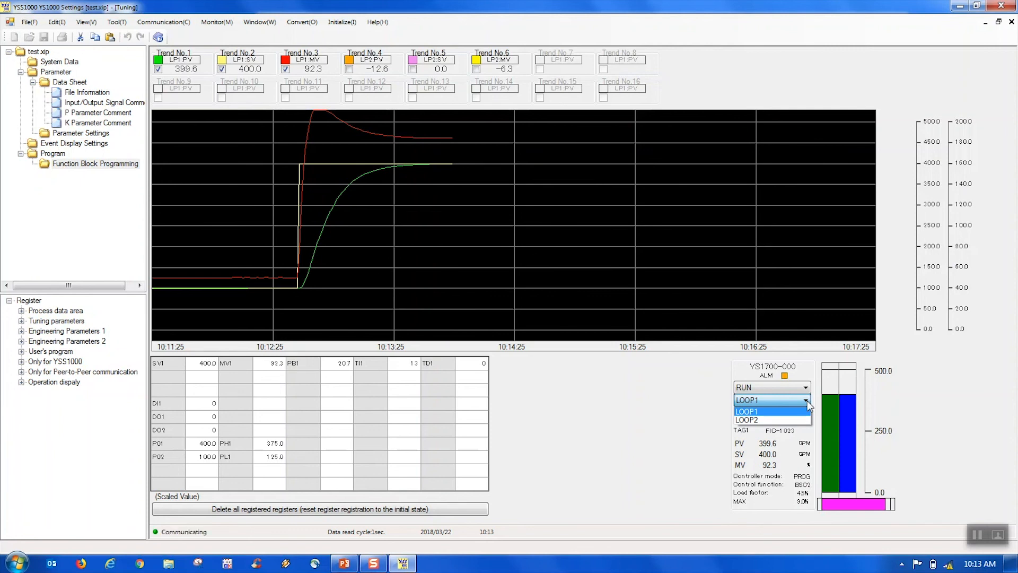
left_click(807, 400)
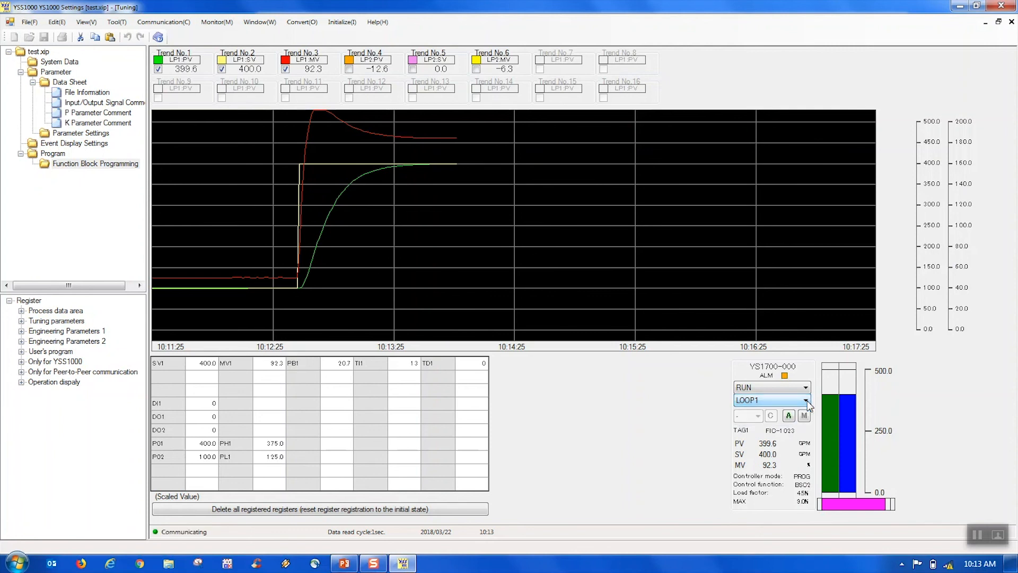
left_click(806, 387)
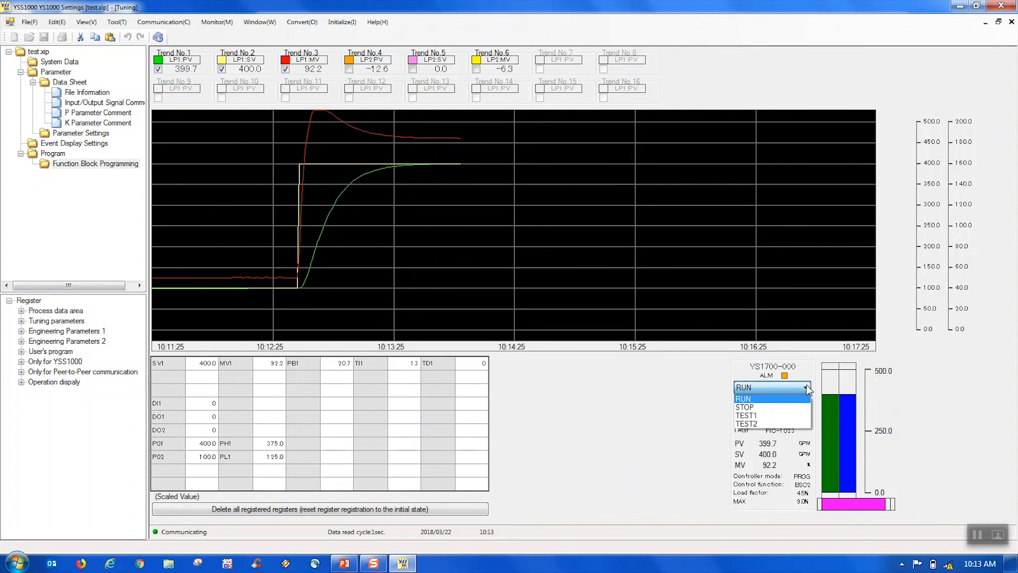
left_click(808, 389)
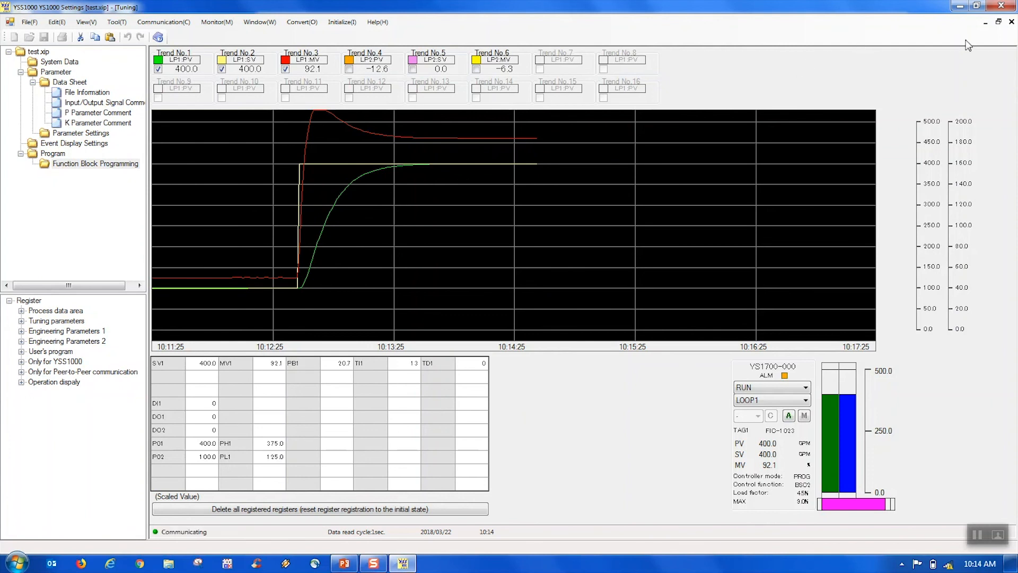
Close the Tuning session without saving the trend data and acknowledge the upload reminder
left_click(1011, 22)
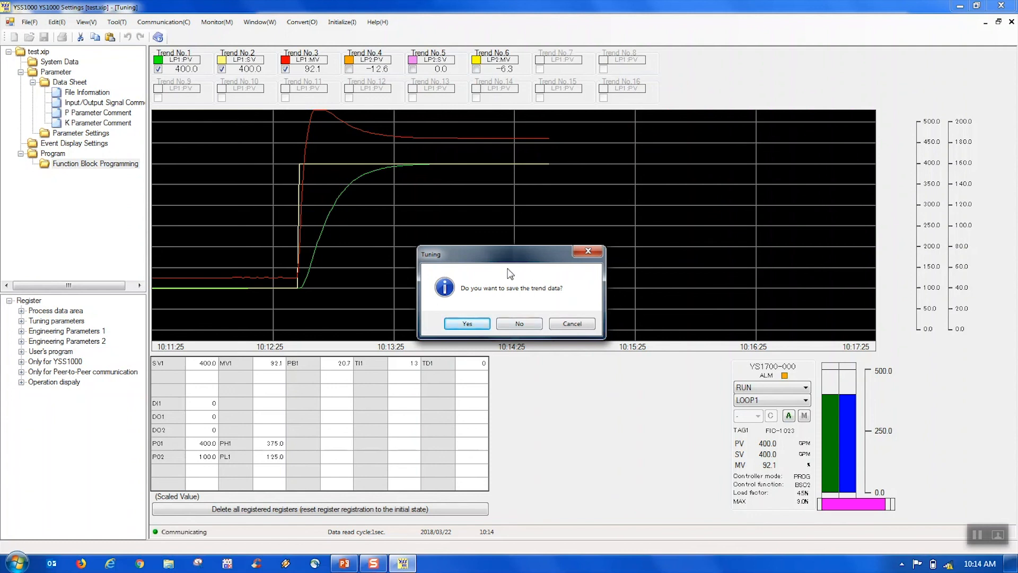
left_click(525, 328)
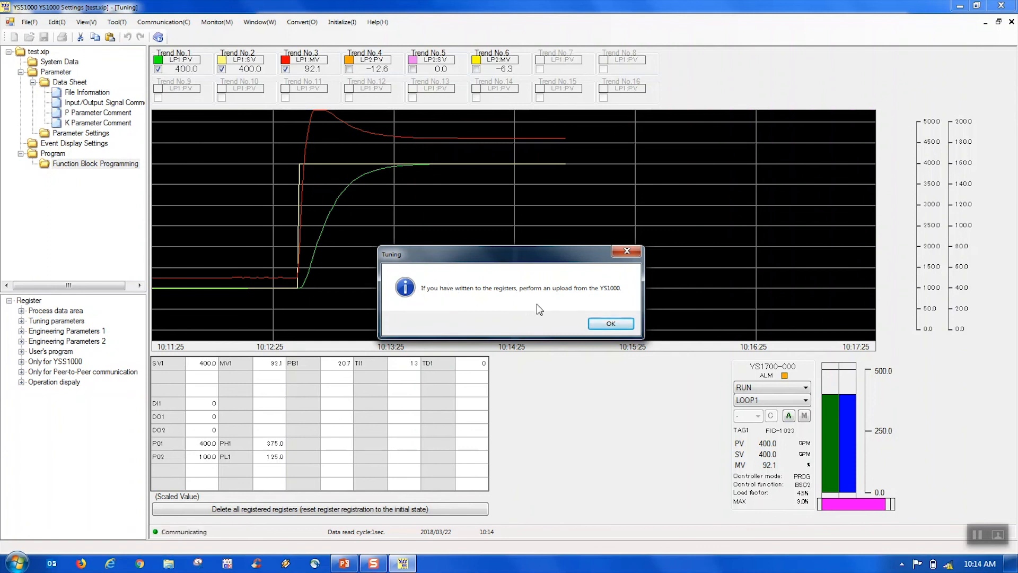
left_click(618, 324)
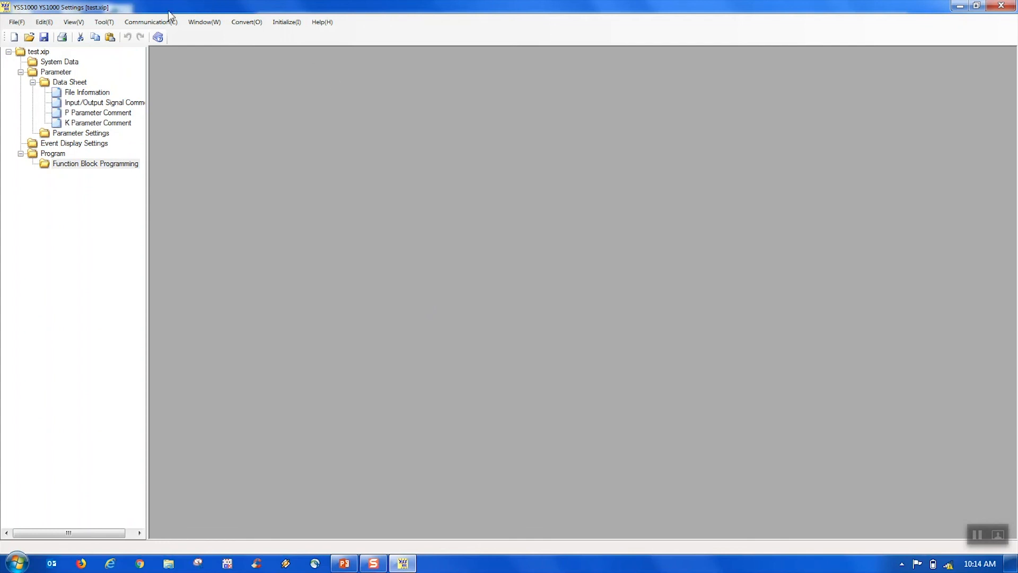
Upload all data from the YS1700 without saving the configuration currently open in the software
left_click(141, 27)
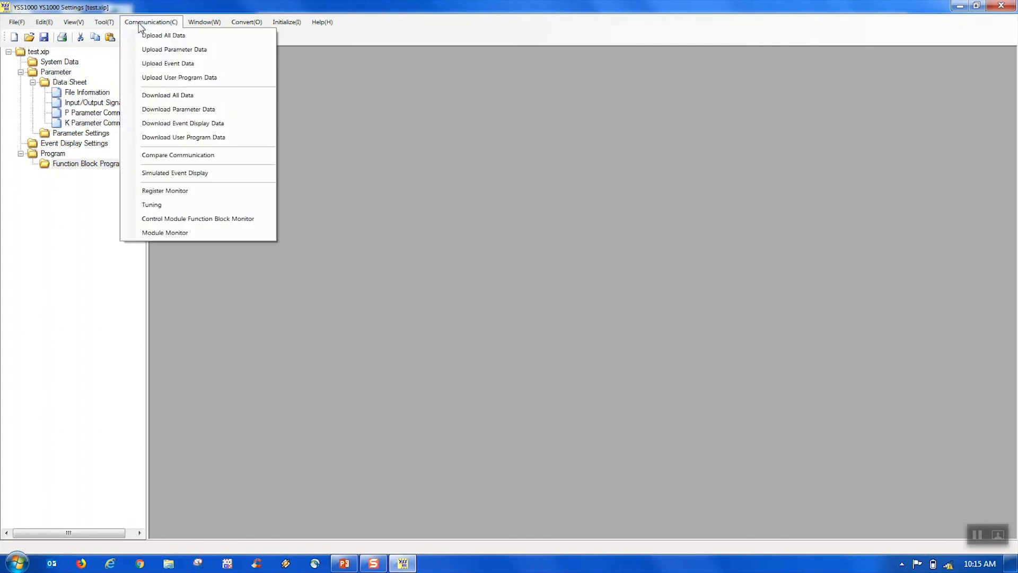
left_click(196, 34)
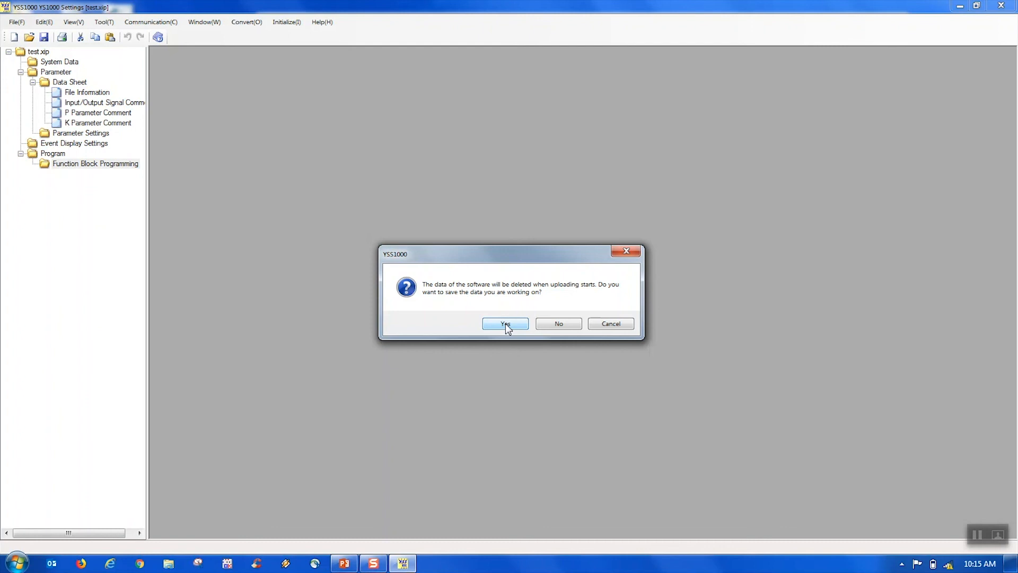
left_click(554, 332)
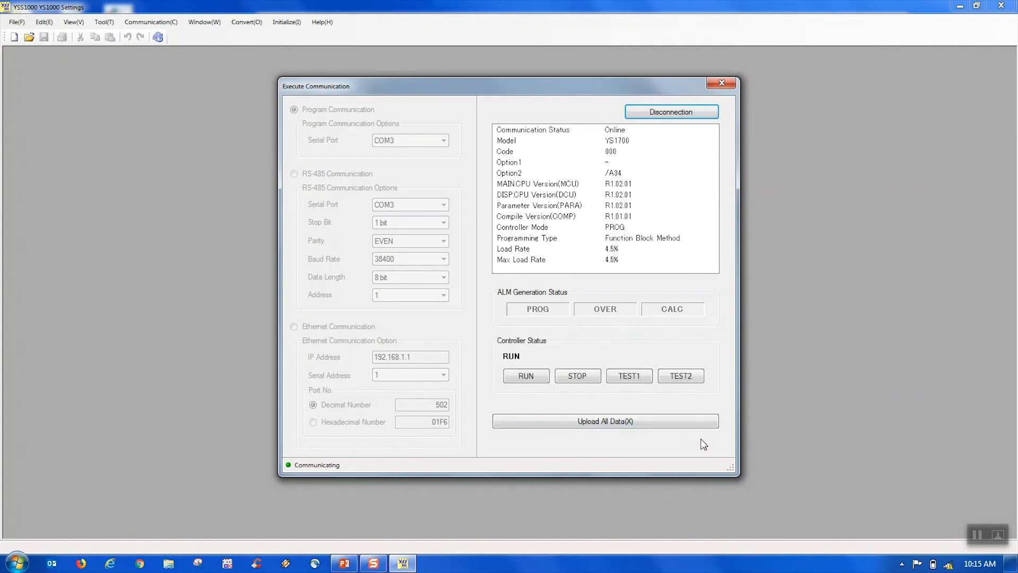
left_click(617, 421)
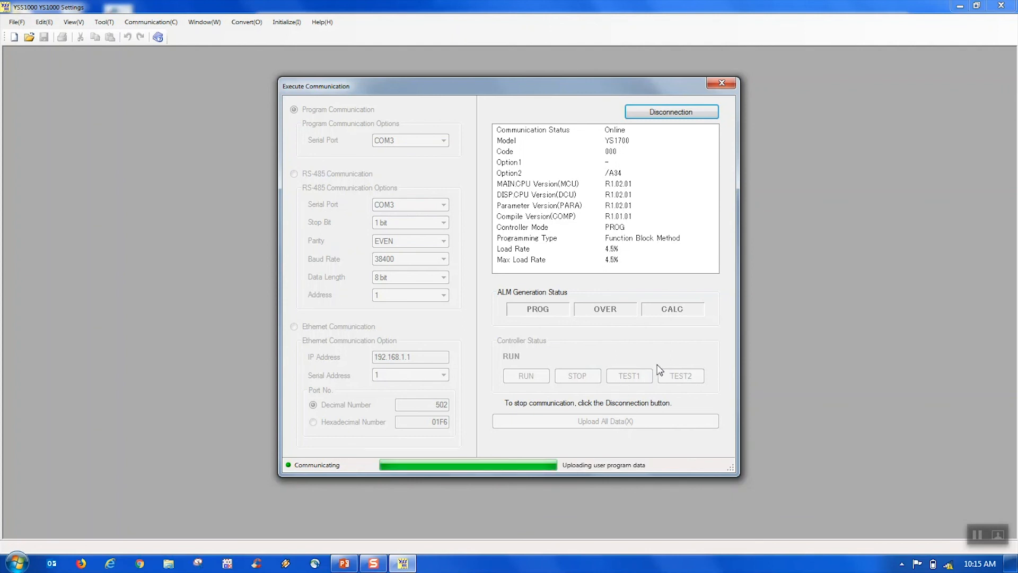
left_click(546, 321)
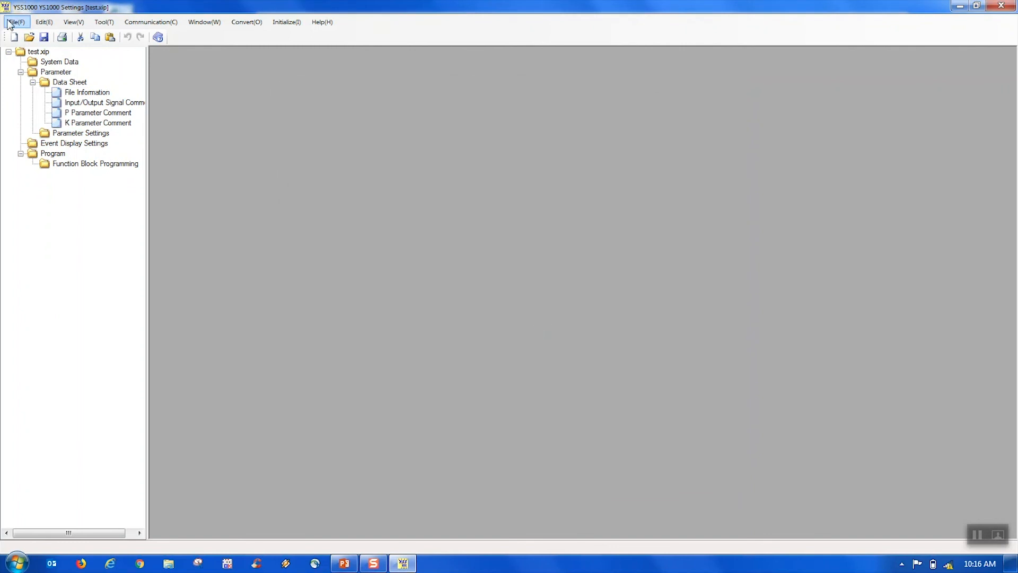
Save the configuration uploaded from the controller to the test.xip file and confirm the save
left_click(16, 22)
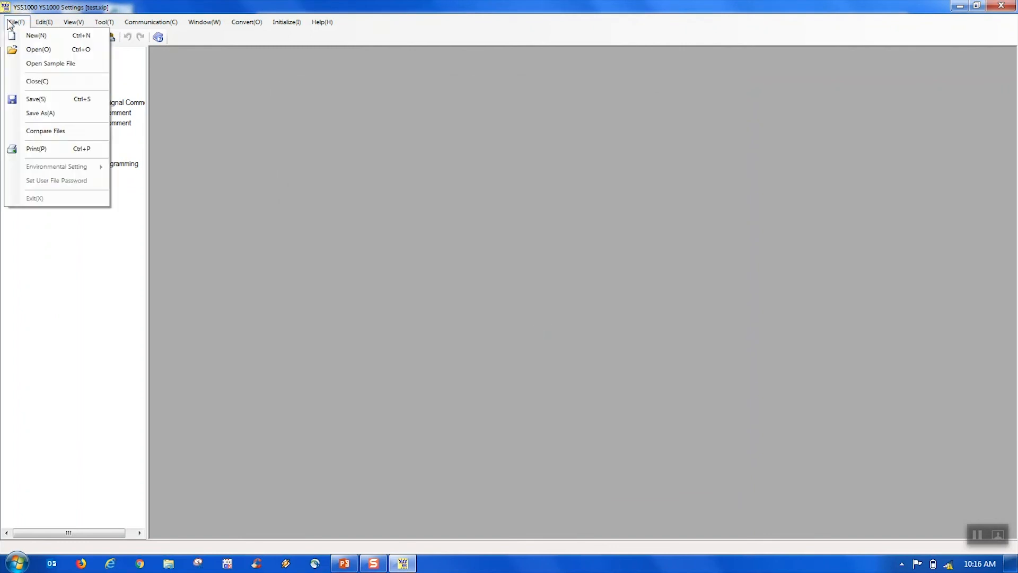
left_click(71, 98)
left_click(410, 330)
left_click(538, 290)
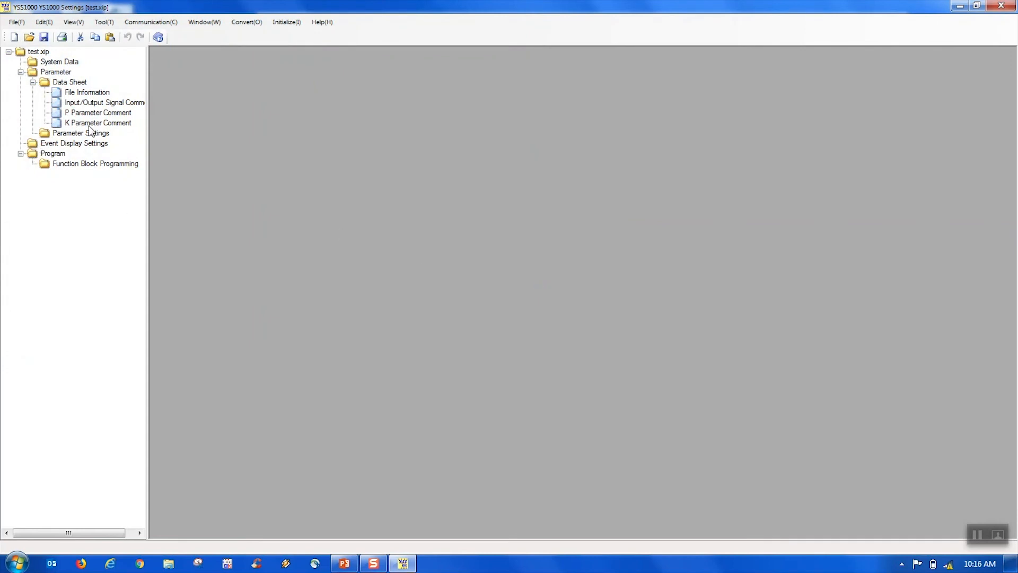
Run the Register Monitor to view the controller's live register values, then close it and acknowledge the upload reminder
left_click(156, 23)
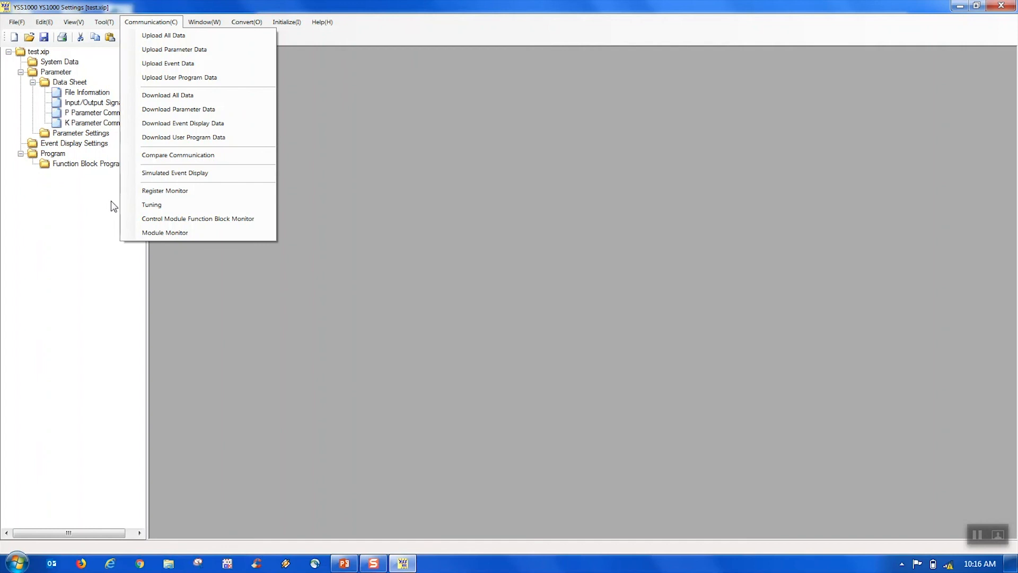
left_click(184, 195)
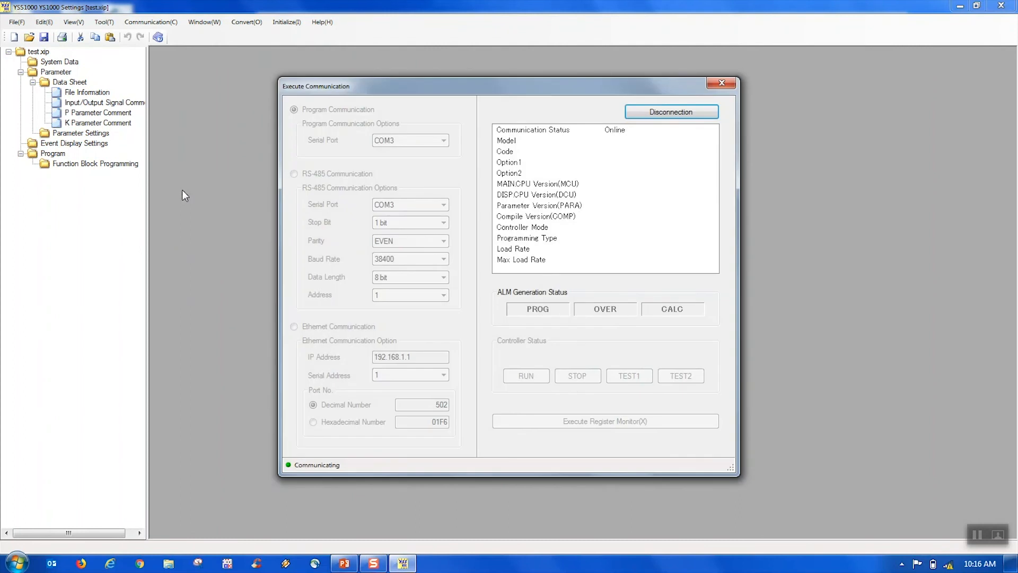
left_click(595, 424)
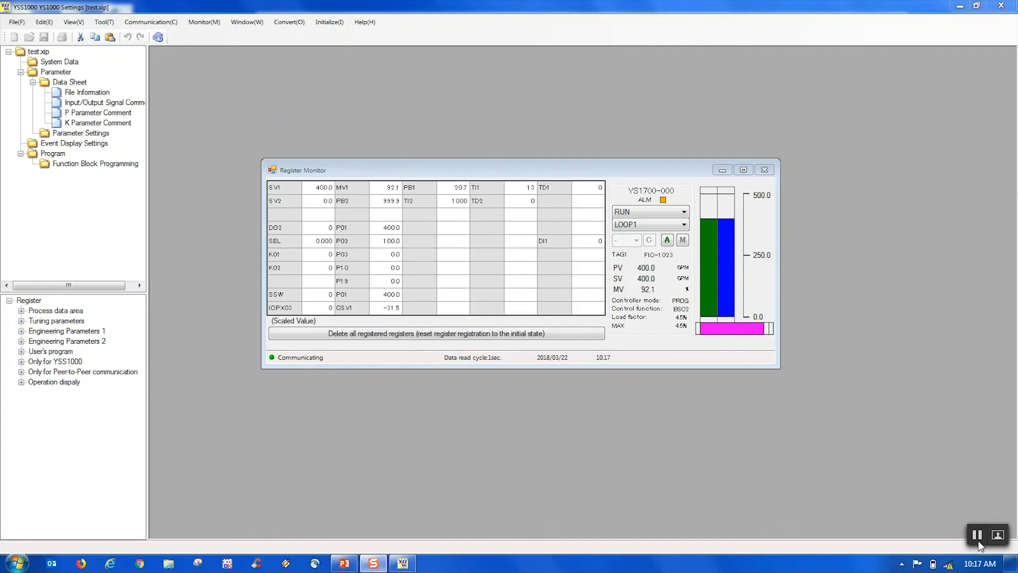
left_click(767, 169)
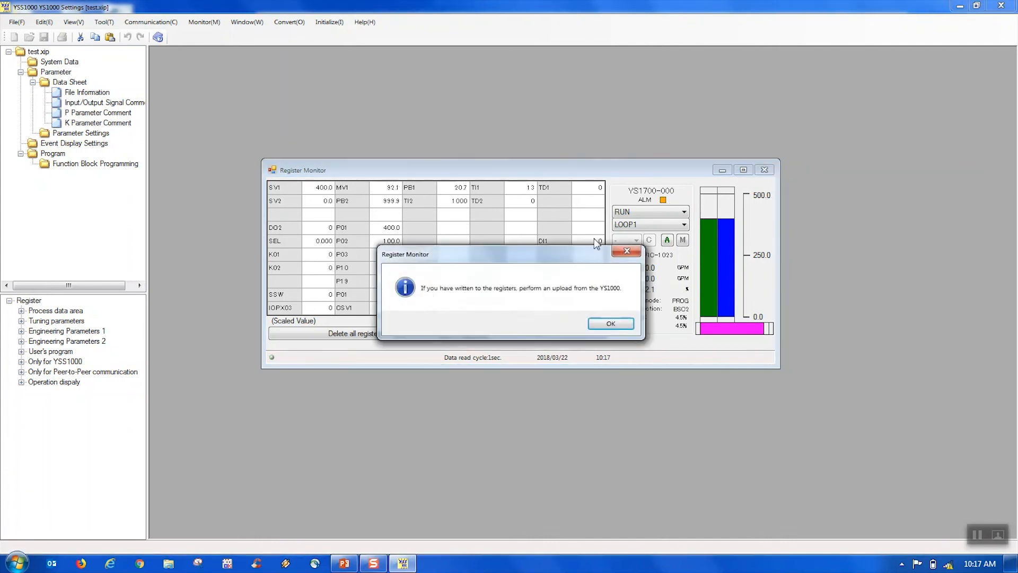
left_click(612, 324)
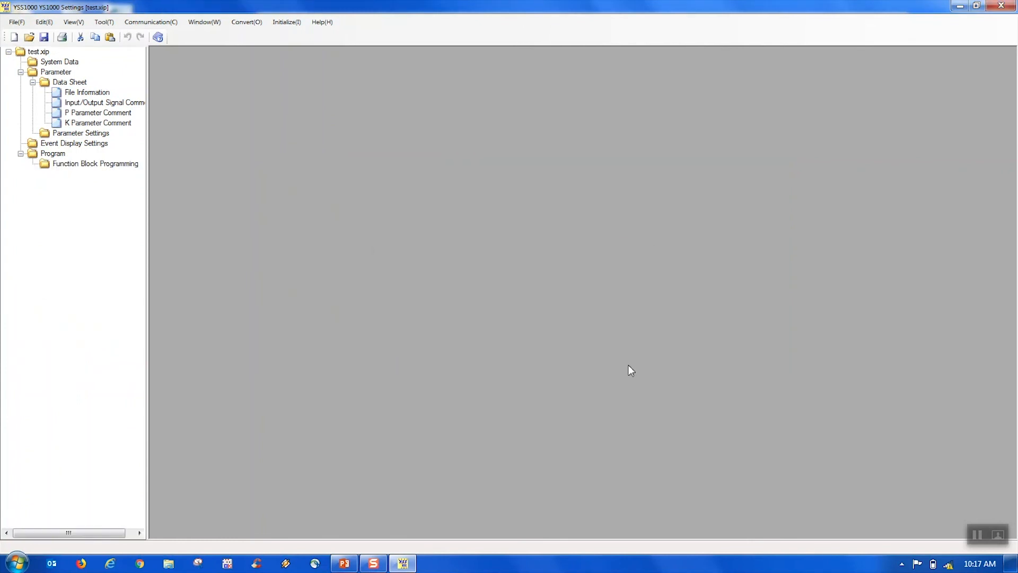
Run the Module Monitor on the connected controller and maximize its window
left_click(131, 22)
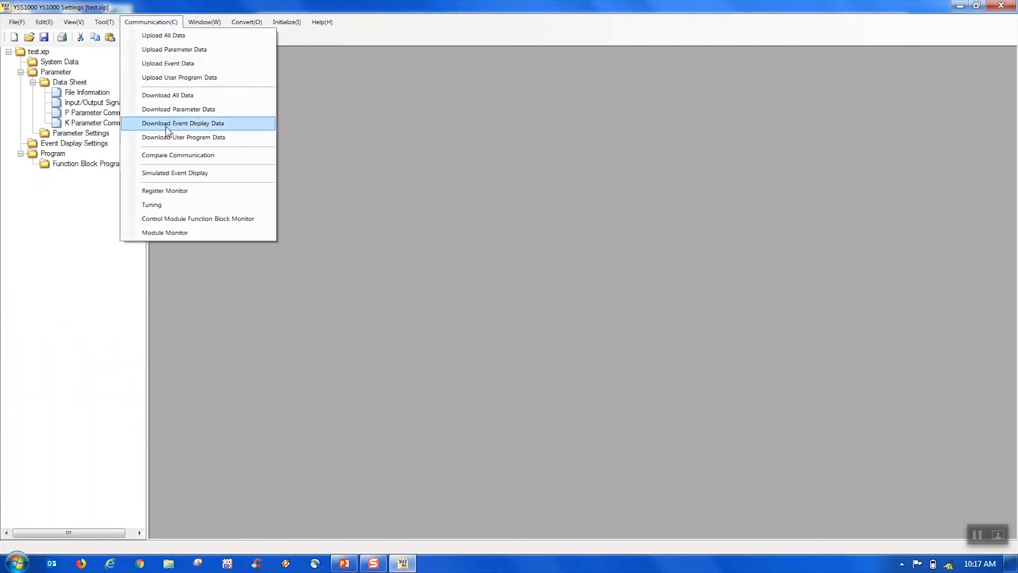
left_click(215, 234)
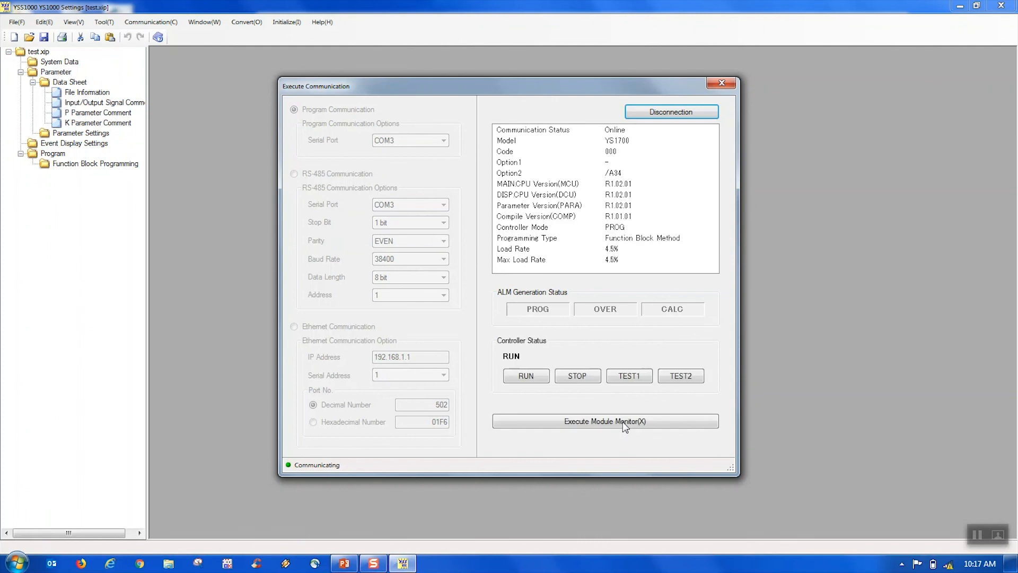
left_click(624, 424)
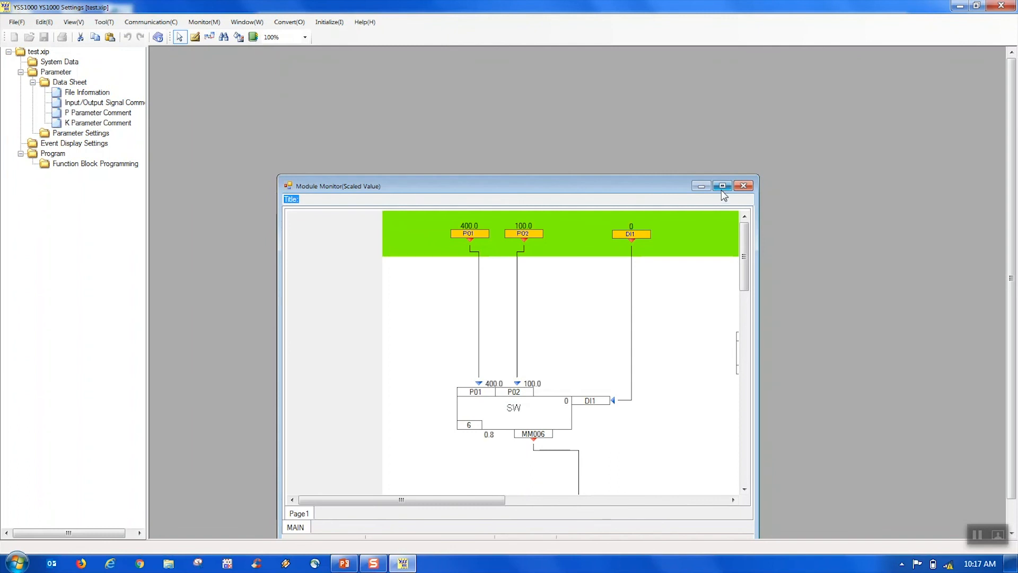
left_click(722, 187)
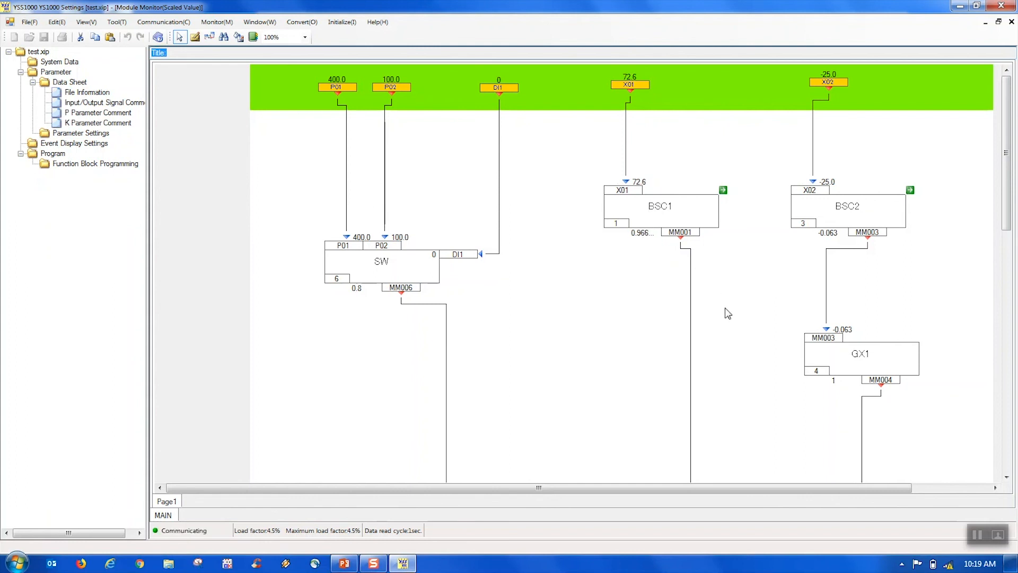
Inspect the live values through the function block diagram from its inputs to its outputs, and close the Module Monitor
left_click(733, 338)
scroll(732, 338, "down", 5)
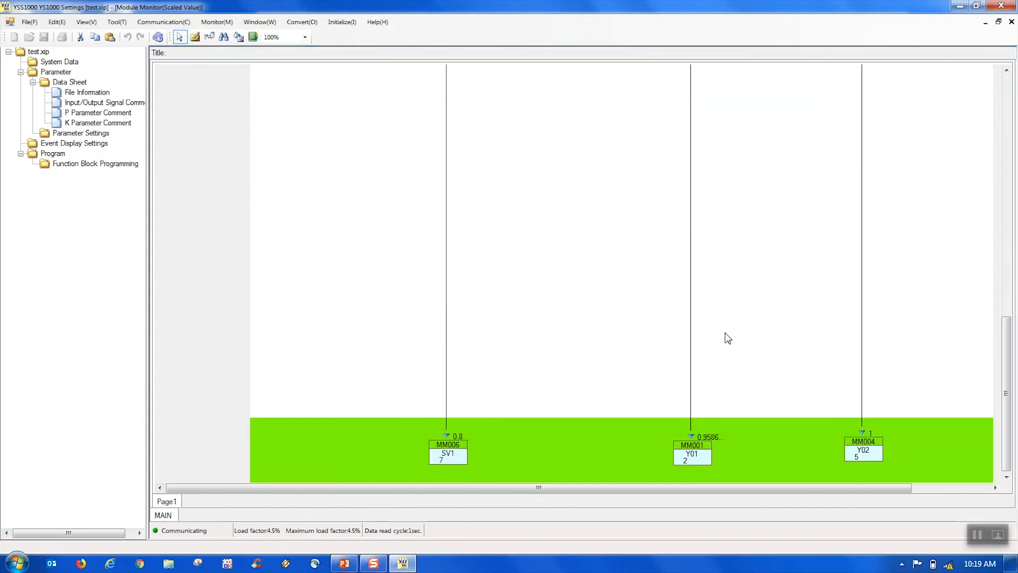
scroll(728, 338, "up", 5)
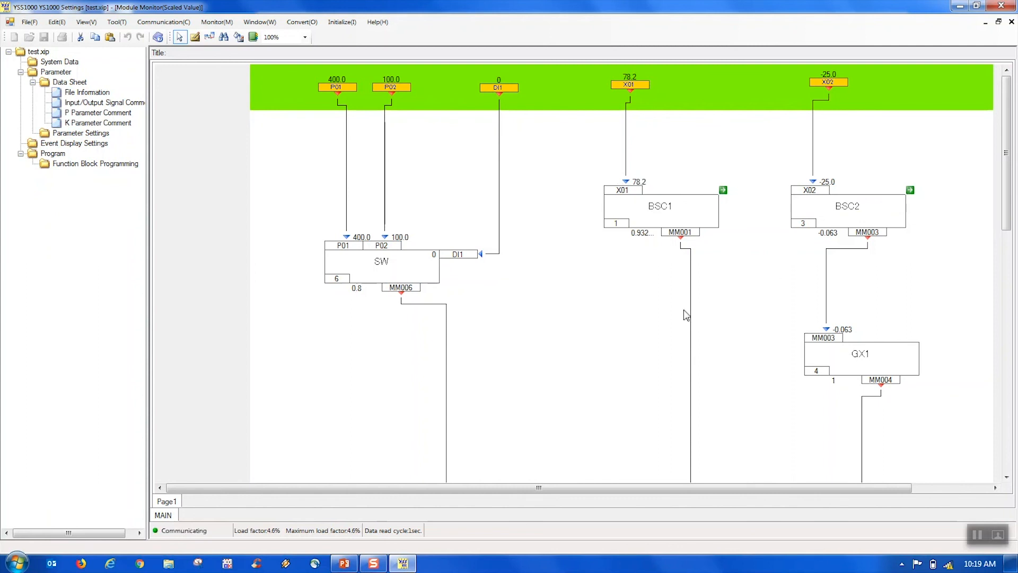
mouse_move(1008, 161)
left_mouse_down()
mouse_move(1015, 464)
mouse_move(1009, 151)
left_mouse_up()
left_click(1012, 23)
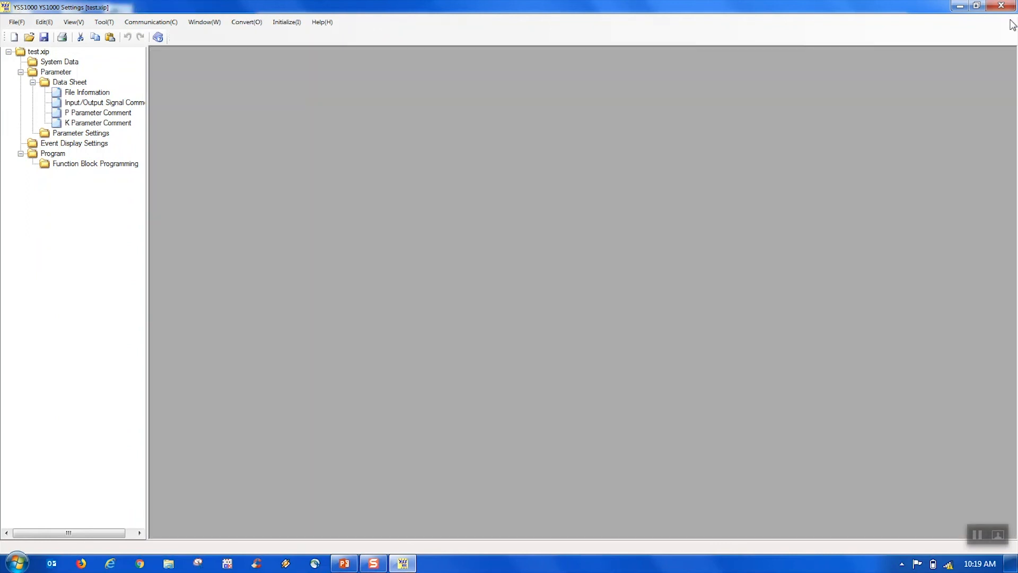